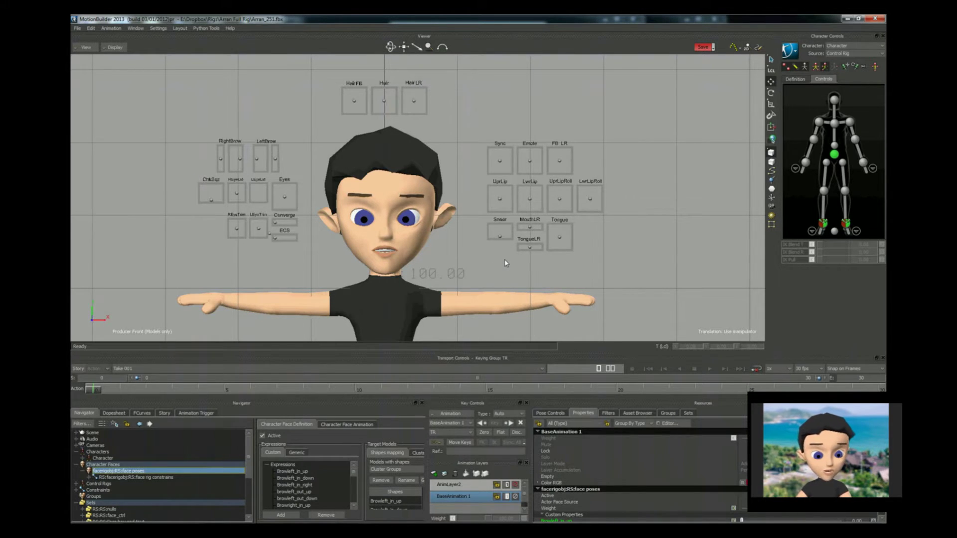
Try selecting the right-hand face controls, then pan and zoom to frame the full character
mouse_move(505, 263)
left_mouse_down("shift")
mouse_move(483, 262)
mouse_move(501, 265)
left_mouse_up("shift")
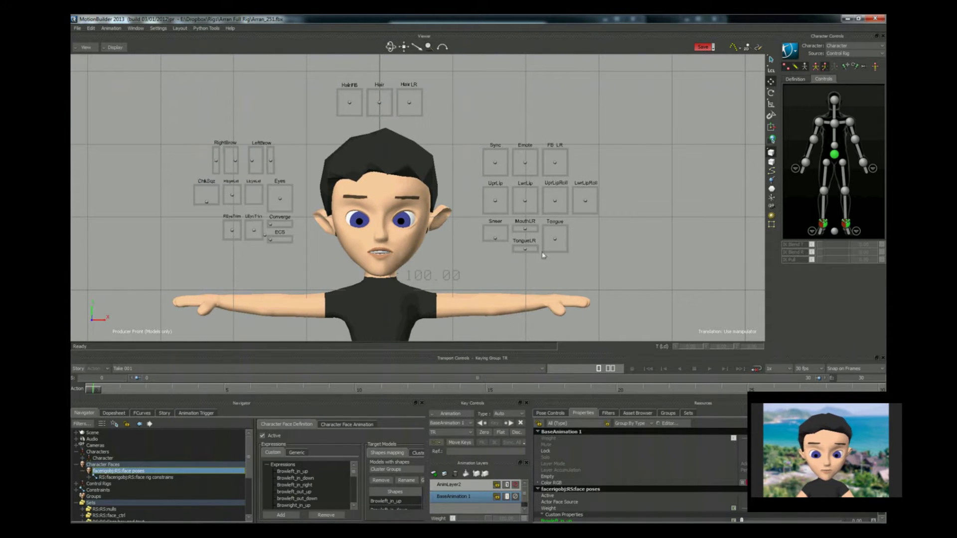
left_click(662, 284)
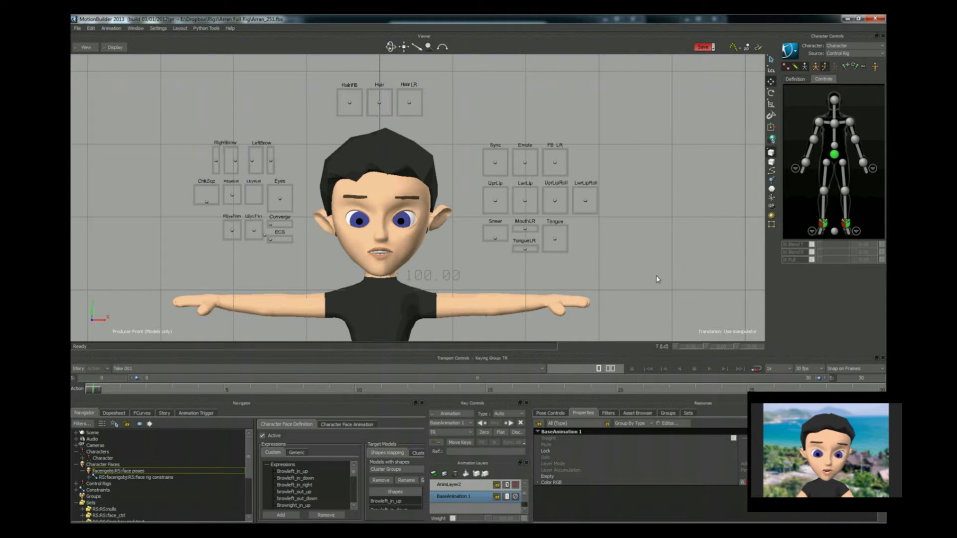
left_click_drag(679, 117, 473, 267)
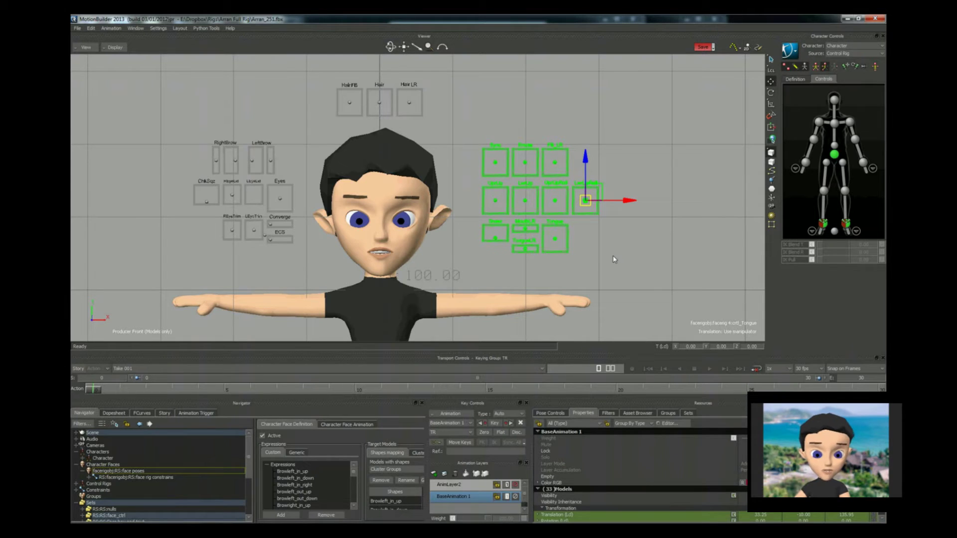
left_click(600, 259)
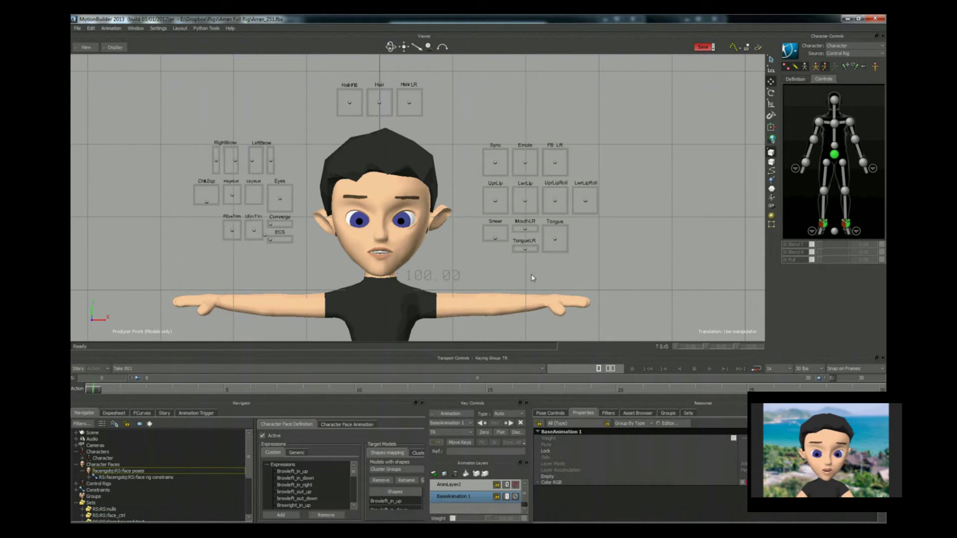
left_click_drag(533, 275, 580, 221, "shift")
scroll(549, 225, "down", 4)
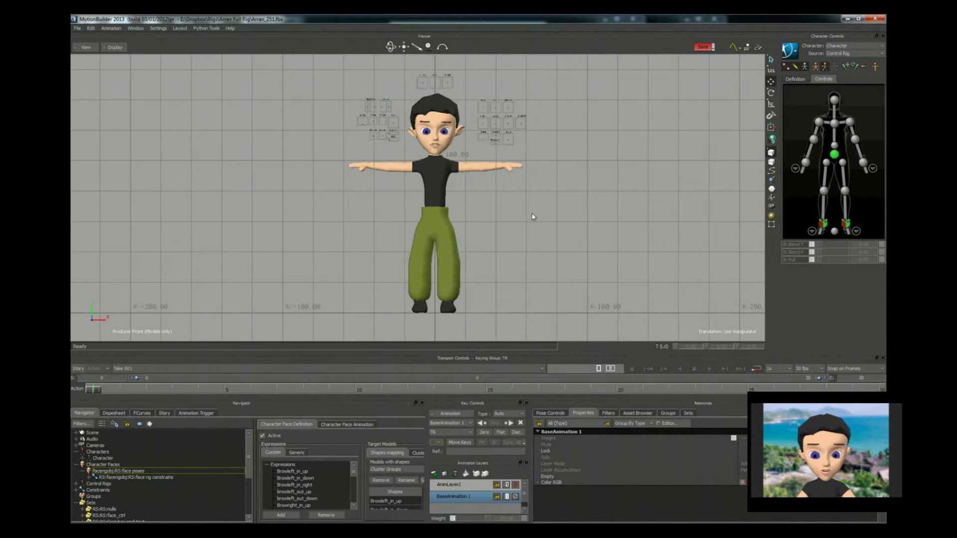
left_click_drag(524, 210, 517, 224, "shift")
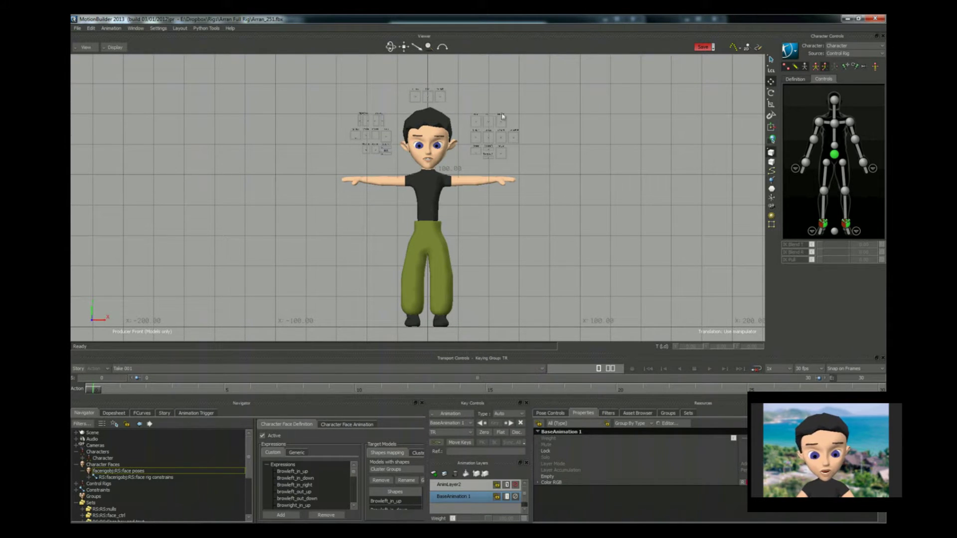
Select the Arran_Body_Mesh, check the character's source choices without changing them, then deselect
left_click(498, 152)
left_click(432, 232)
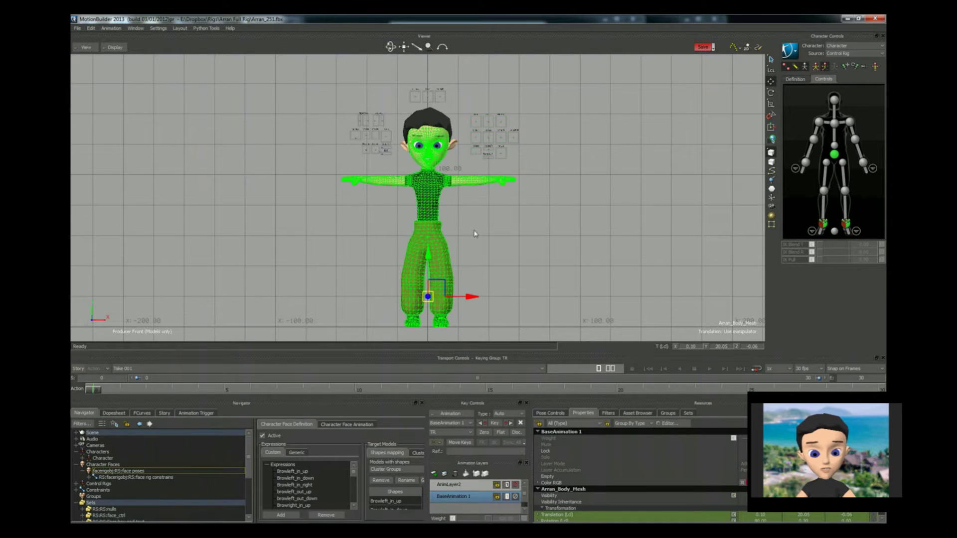
left_click_drag(431, 232, 432, 300, "shift")
left_click(845, 52)
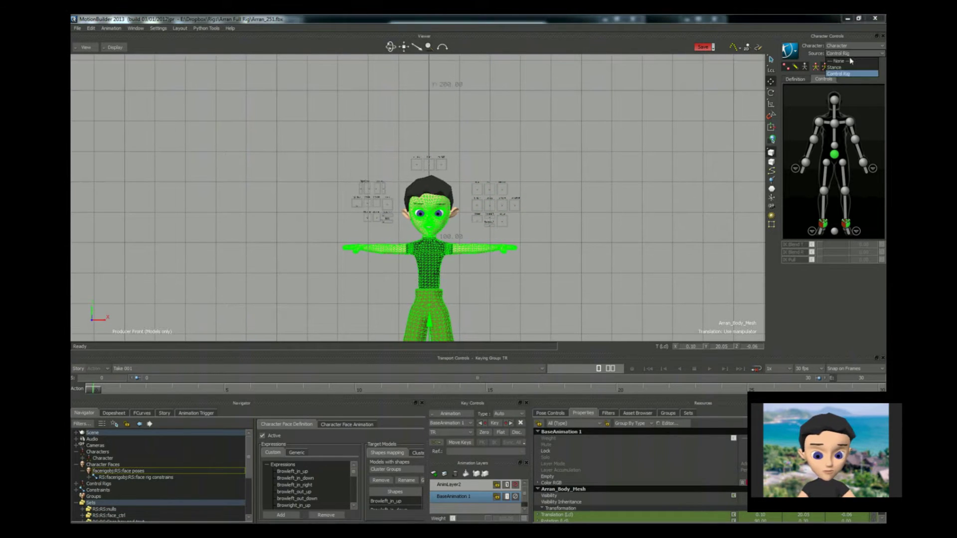
left_click(726, 142)
left_click_drag(414, 303, 459, 268, "ctrl")
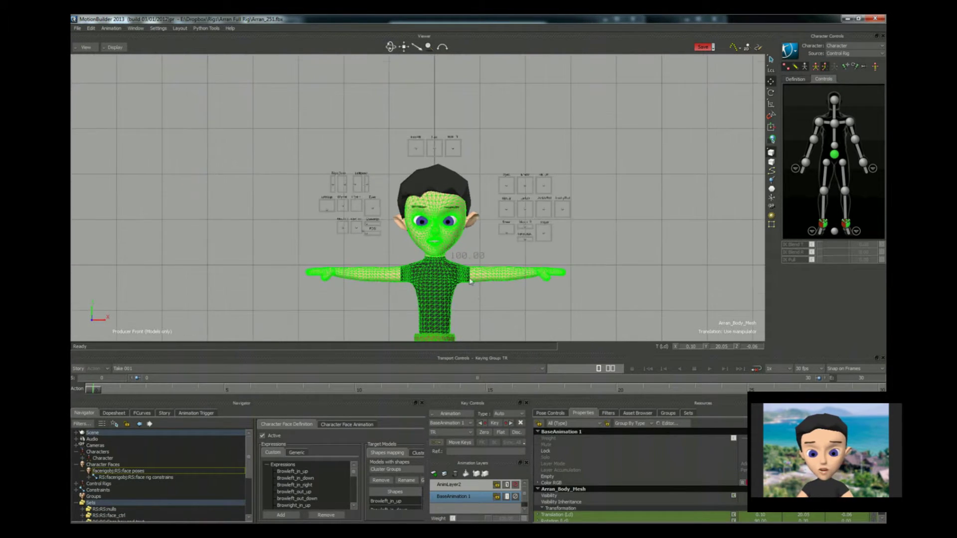
left_click(474, 296)
scroll(474, 252, "up", 4)
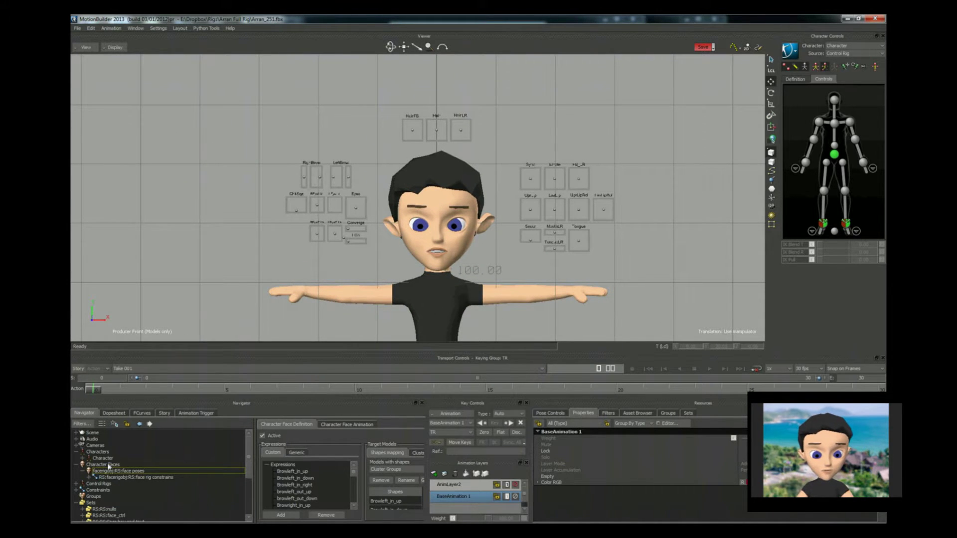
Show the face poses Character Face Definition through the face rig constraint and float the Navigator
left_click(103, 465)
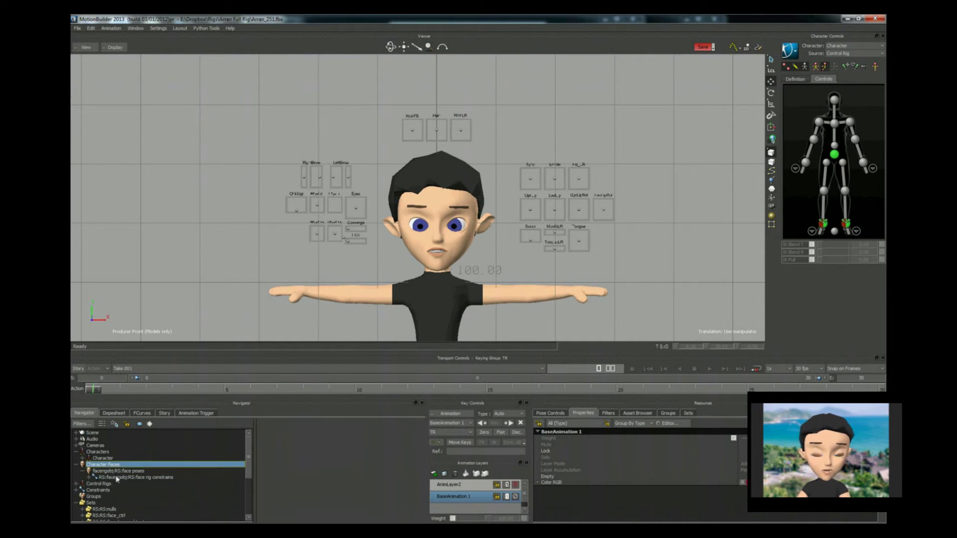
double_click(117, 478)
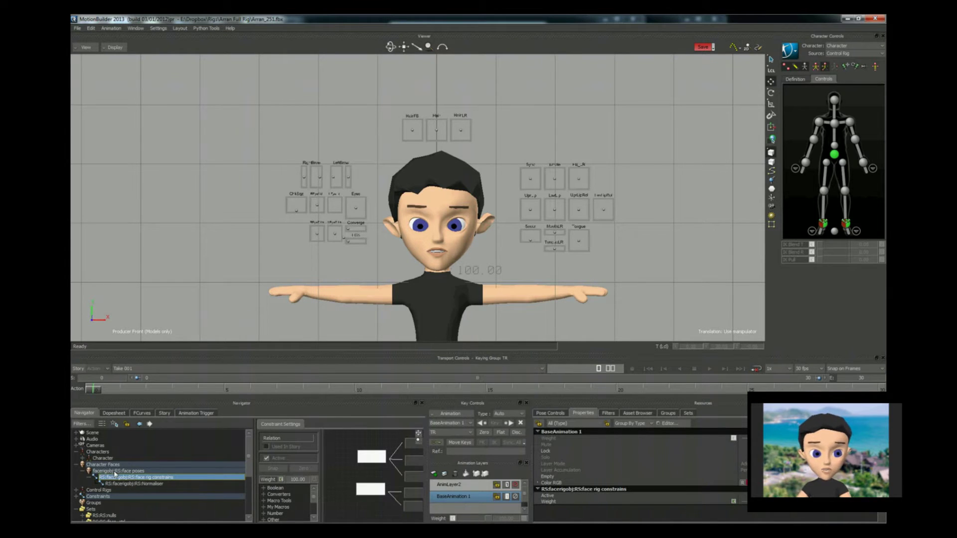
left_click(115, 472)
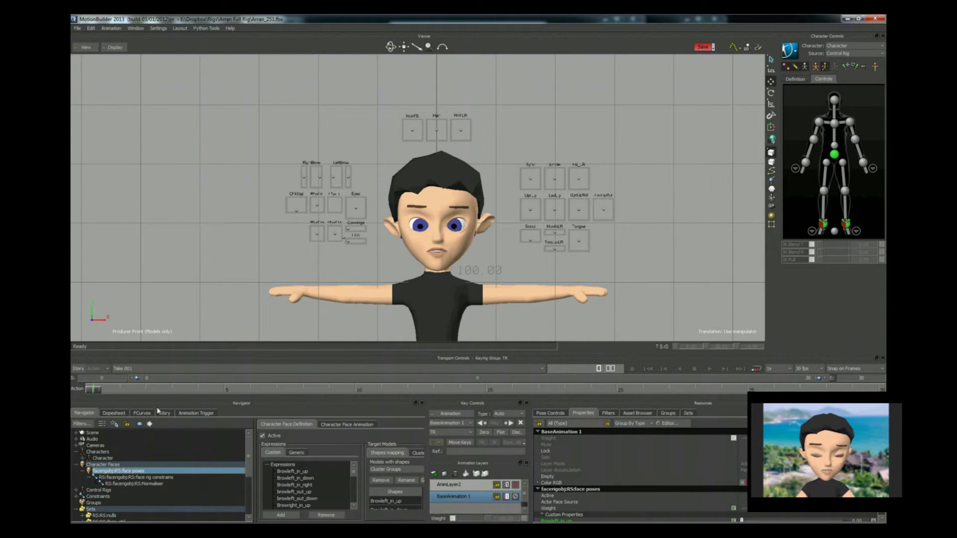
left_click_drag(244, 404, 483, 172)
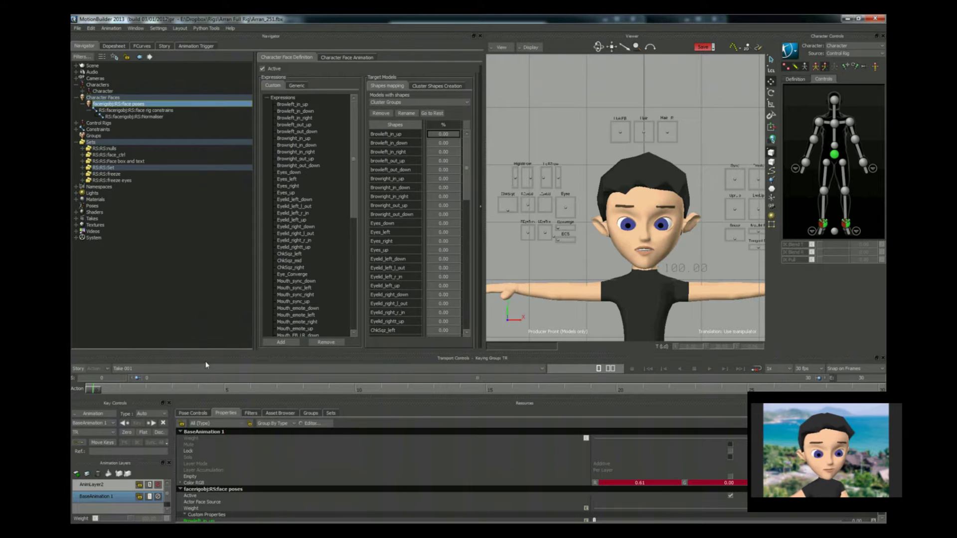
Move Transport Controls to the bottom, zoom onto the Sync control and raise it to open the mouth
left_click_drag(218, 360, 355, 424)
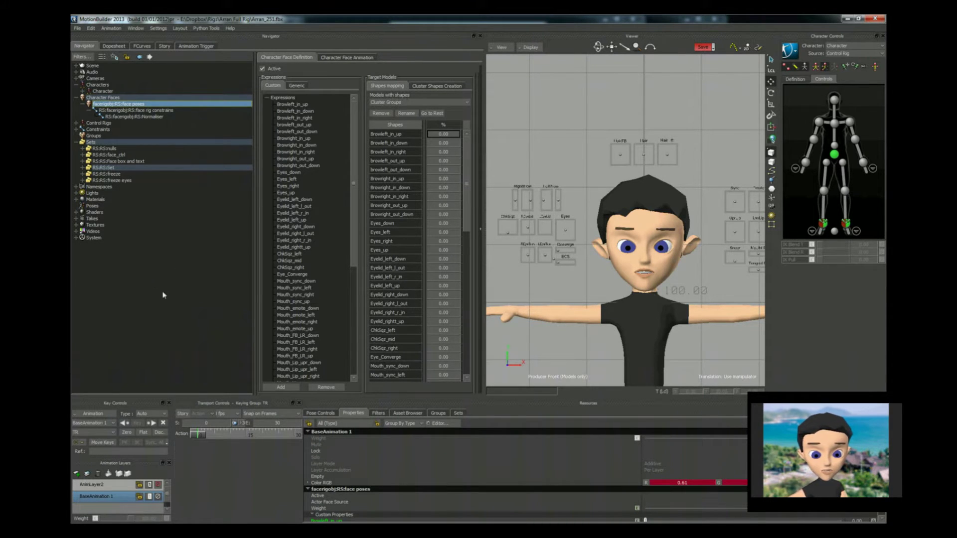
left_click_drag(467, 219, 476, 136)
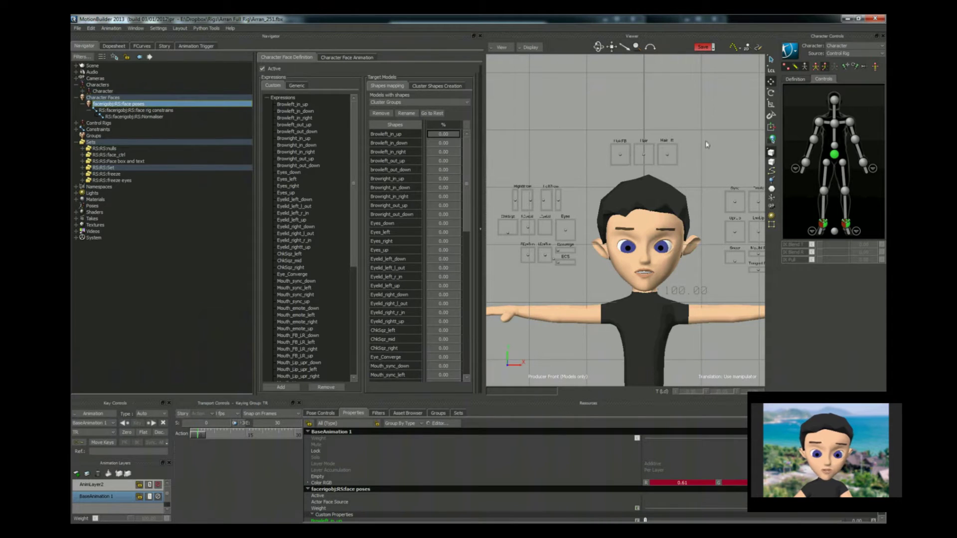
left_click_drag(739, 244, 631, 218, "shift")
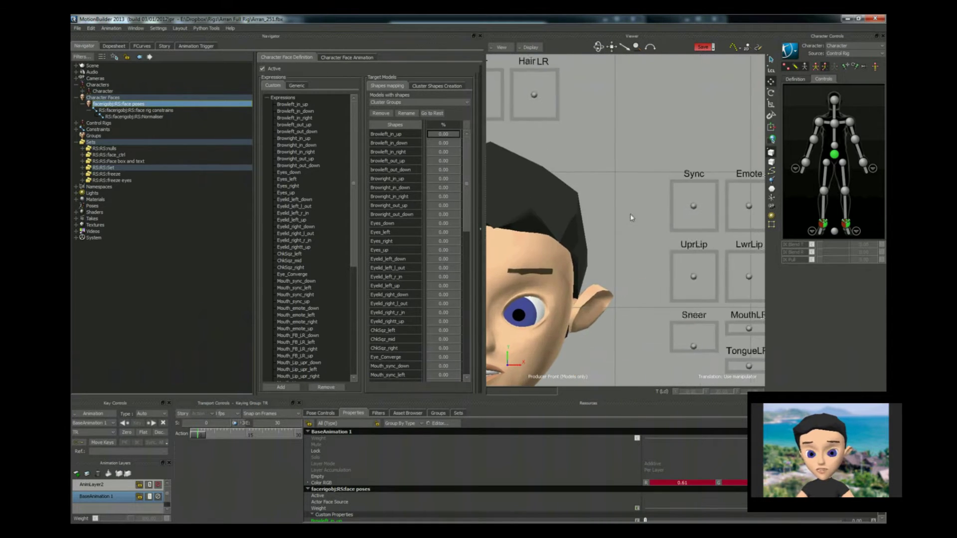
scroll(631, 218, "down", 8)
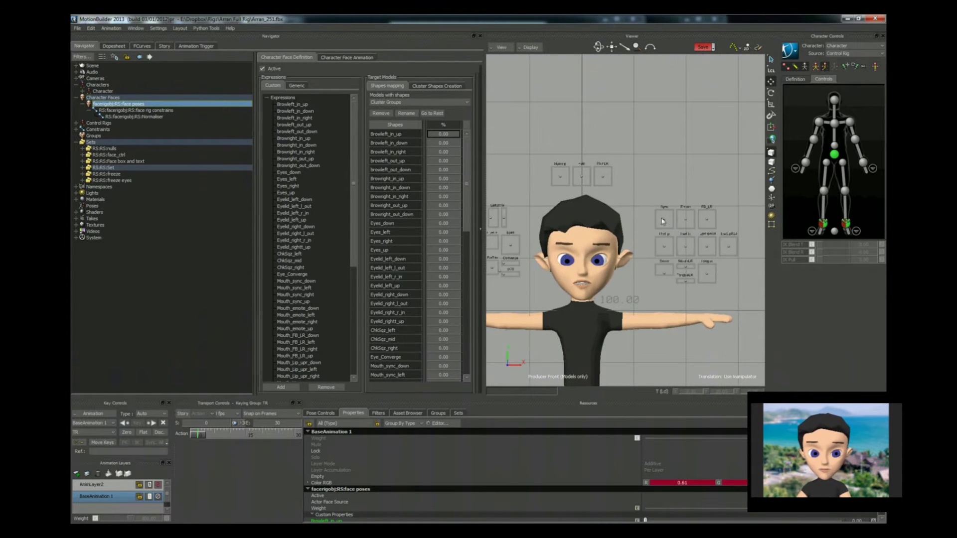
mouse_move(662, 221)
left_mouse_down()
mouse_move(671, 192)
mouse_move(664, 221)
left_mouse_up()
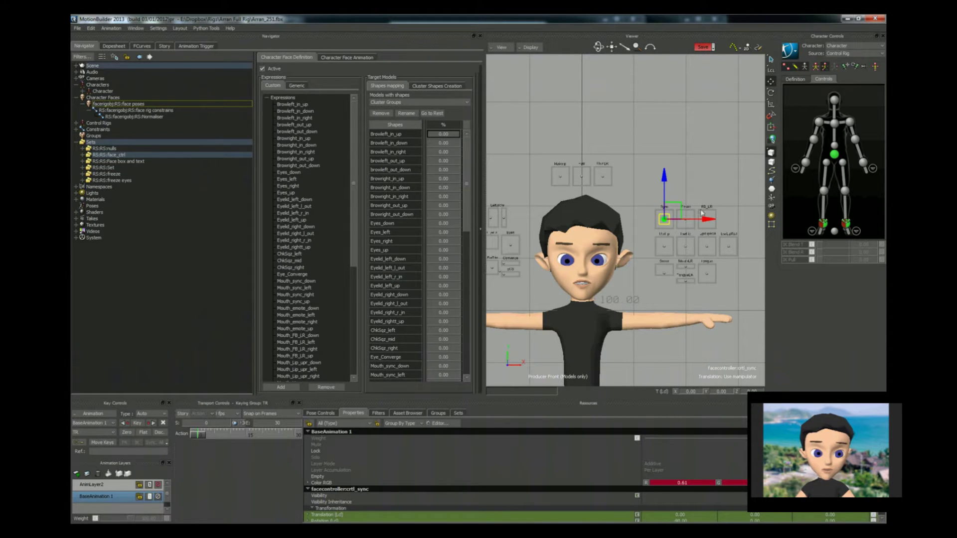
Deactivate and collapse face poses, then drag a Character face template from the asset Characters into the scene
left_click(262, 69)
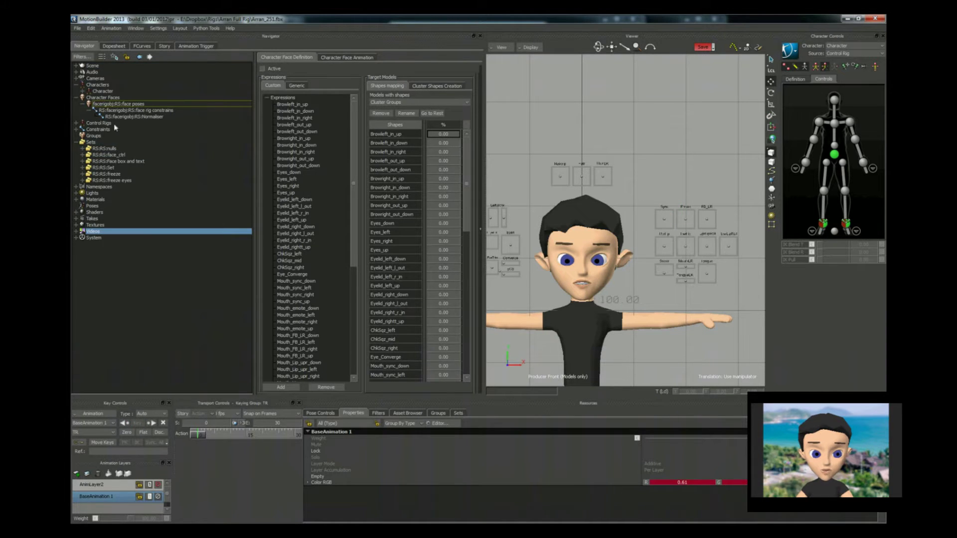
left_click(83, 104)
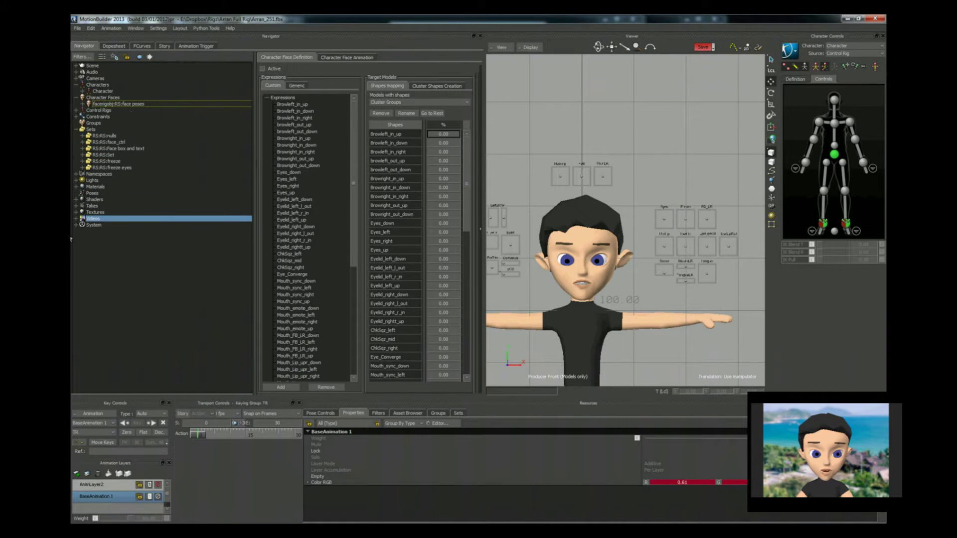
left_click(409, 414)
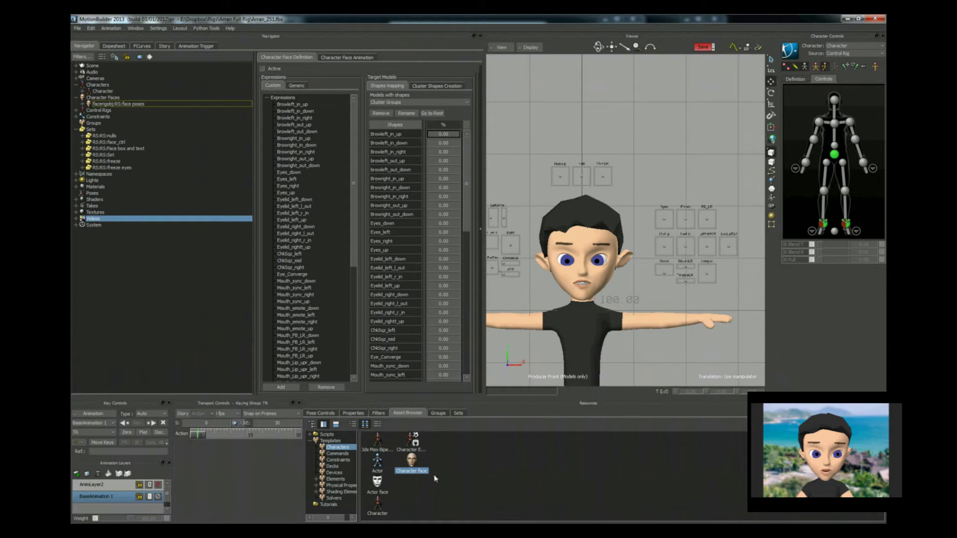
left_click_drag(413, 463, 664, 175)
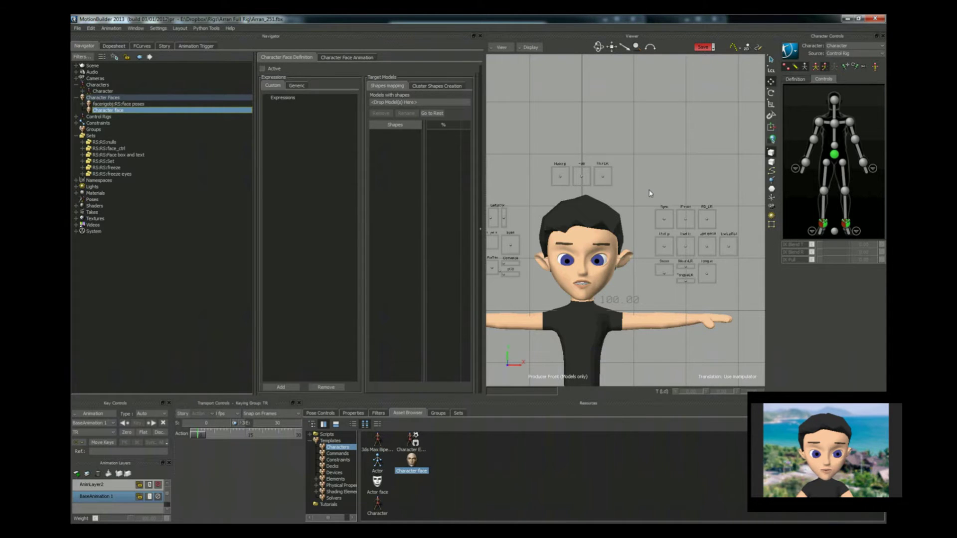
key("ctrl+w")
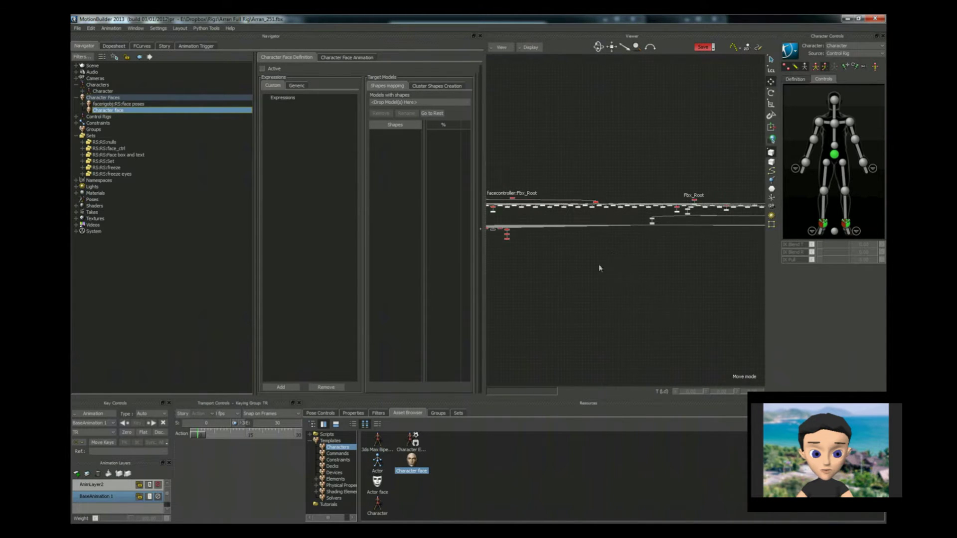
Expand all schematic nodes and double-click Head to select it with all its child face bones
right_click(608, 261)
left_click(638, 298)
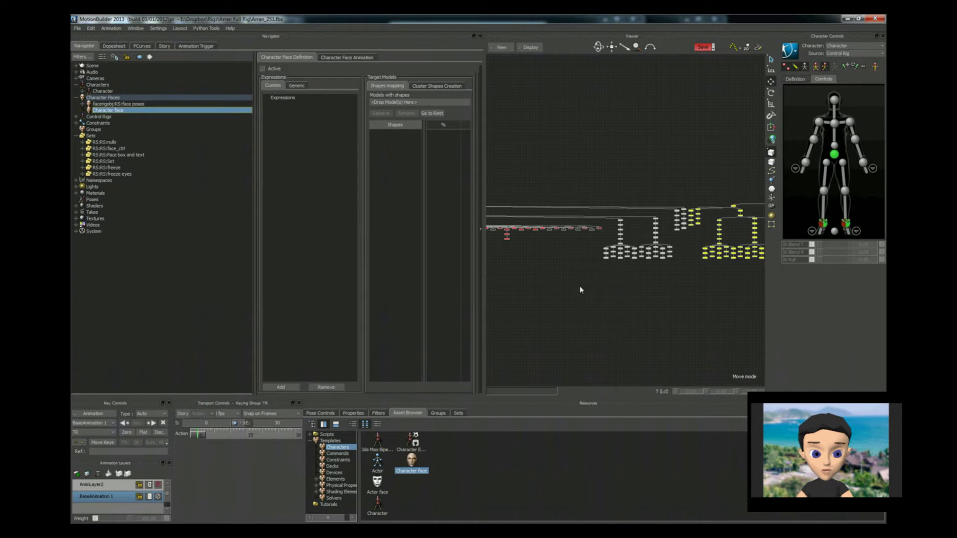
scroll(579, 290, "down", 4)
middle_click_drag(598, 294, 733, 323)
scroll(588, 303, "up", 10)
middle_click_drag(566, 254, 644, 298)
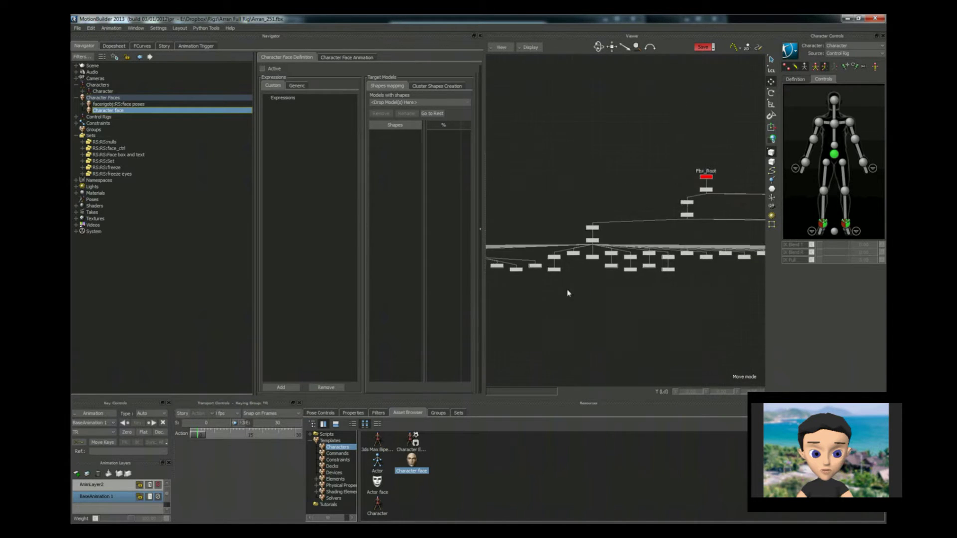
scroll(567, 293, "up", 3)
double_click(620, 207)
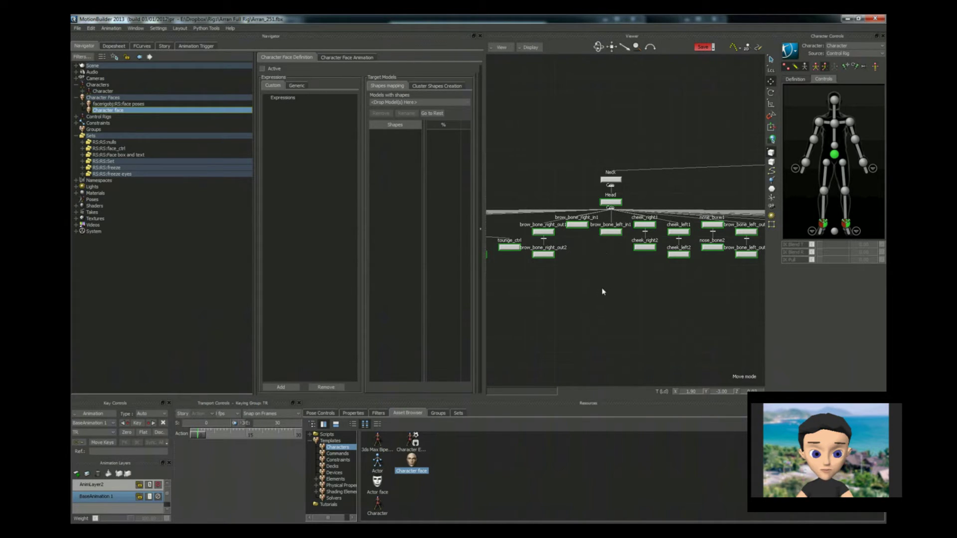
key("ctrl+w")
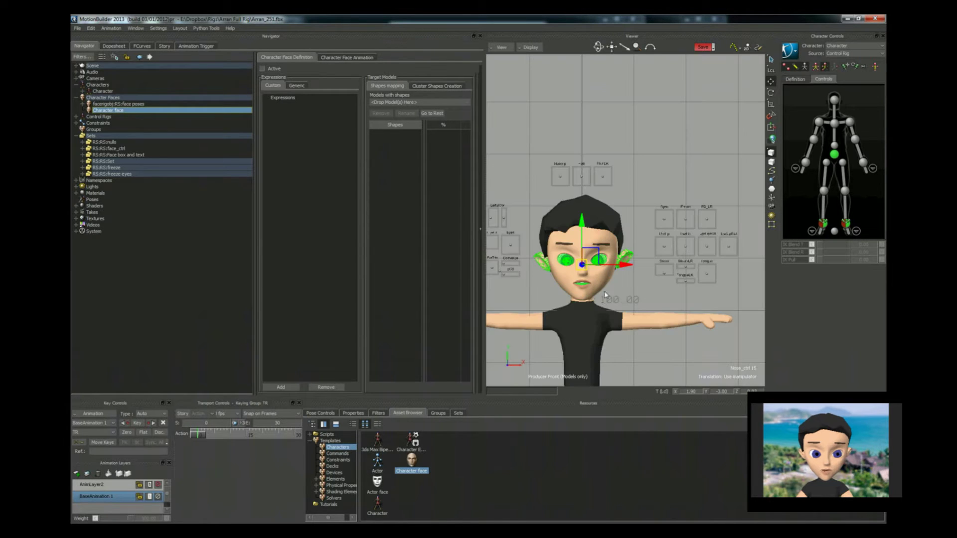
scroll(635, 281, "up", 4)
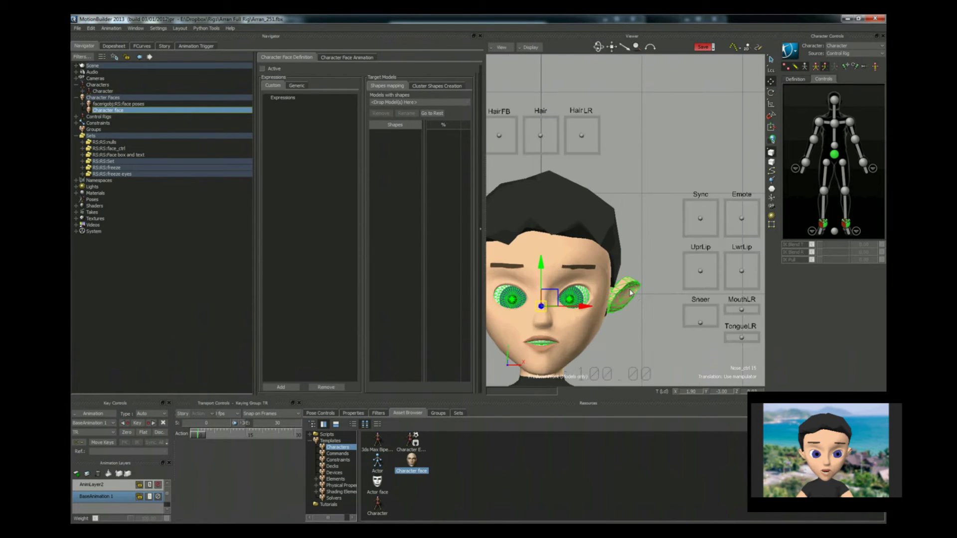
scroll(606, 346, "up", 6)
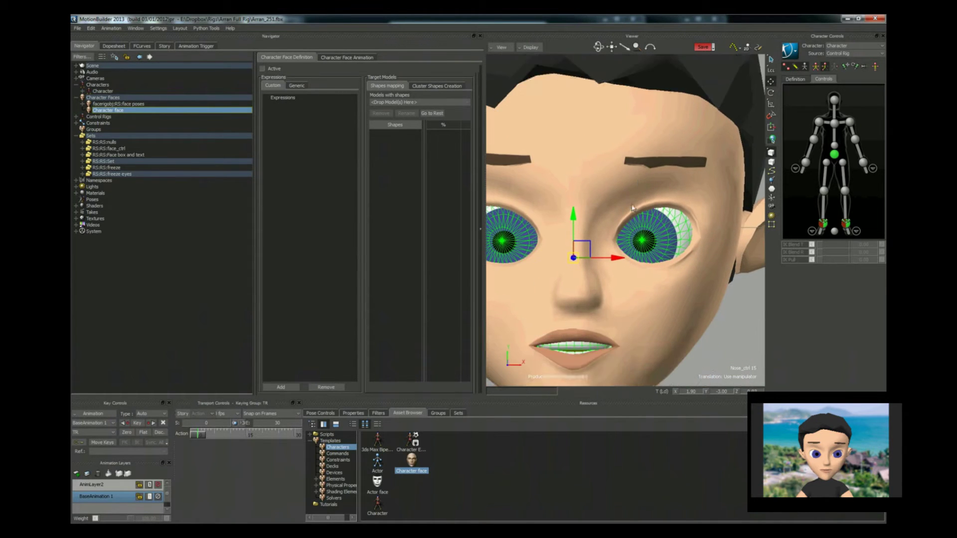
left_click_drag(633, 208, 635, 183, "shift")
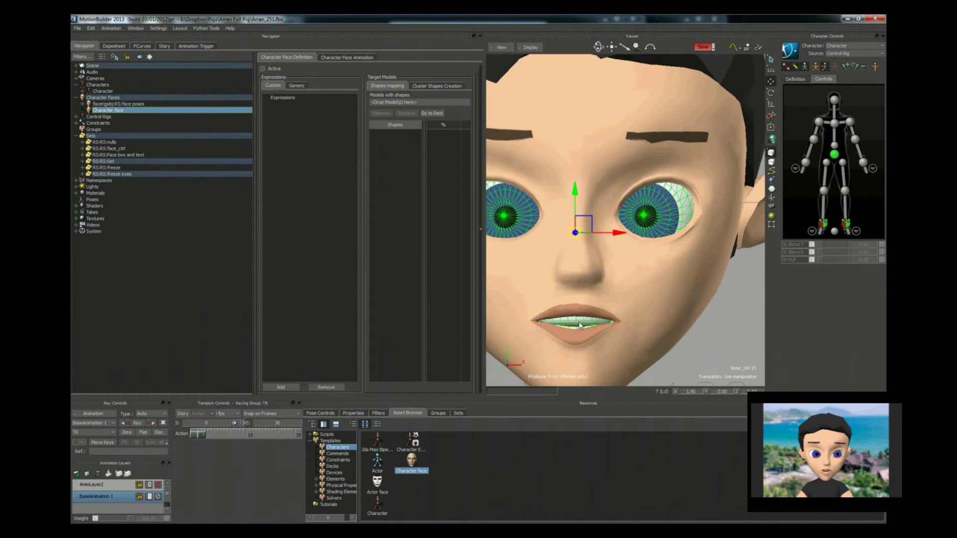
left_click(579, 322, "ctrl")
scroll(654, 325, "down", 6)
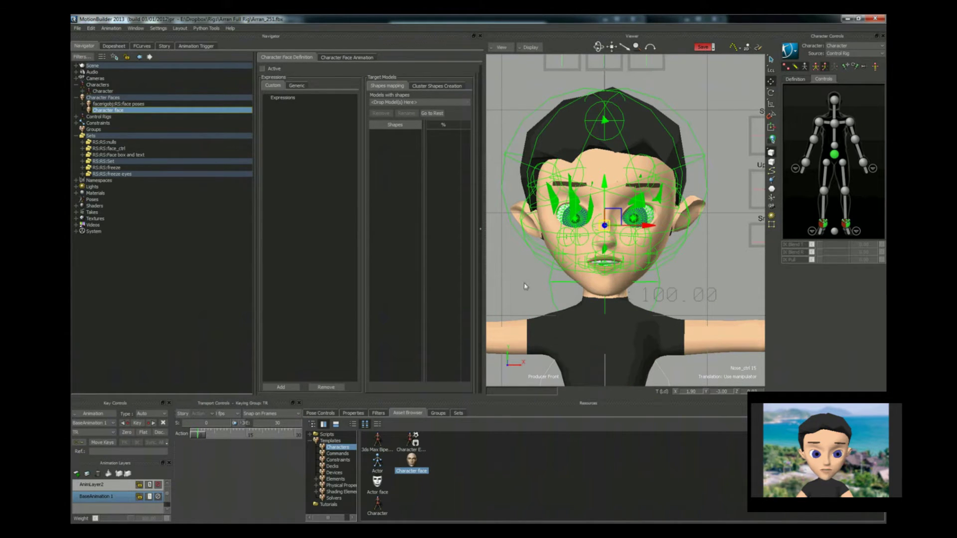
Drop the selected head bones as a cluster group on the Character face, then view its Cluster Groups
left_click(437, 86)
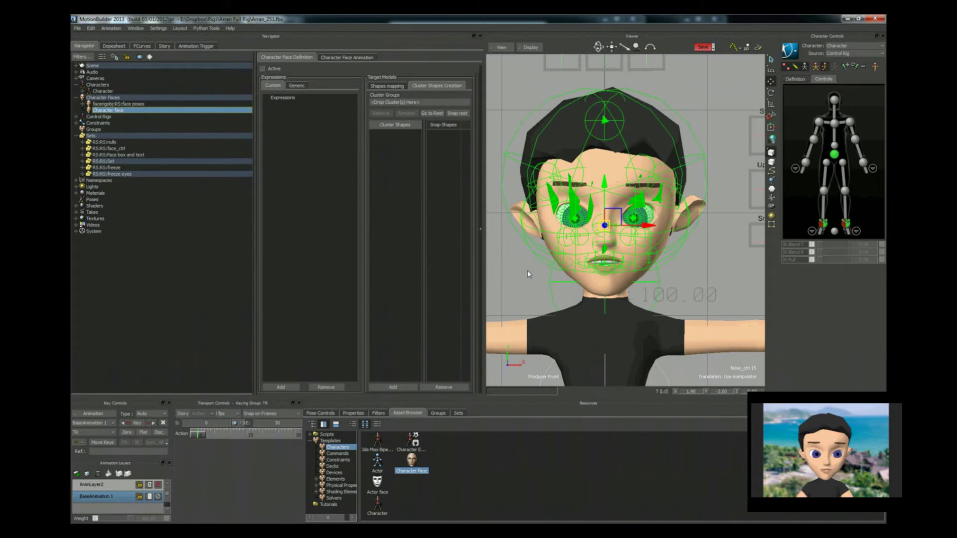
left_click(421, 103)
left_click(347, 58)
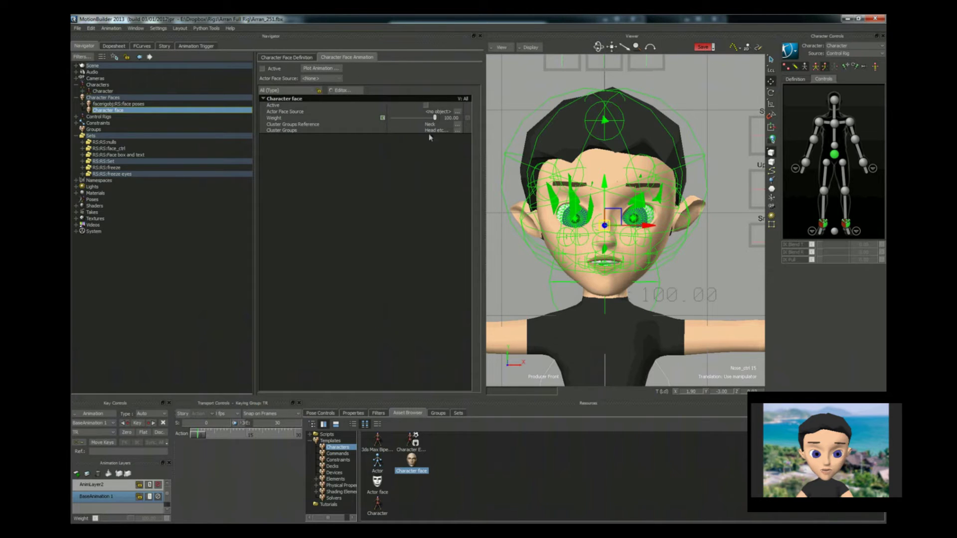
left_click(280, 131)
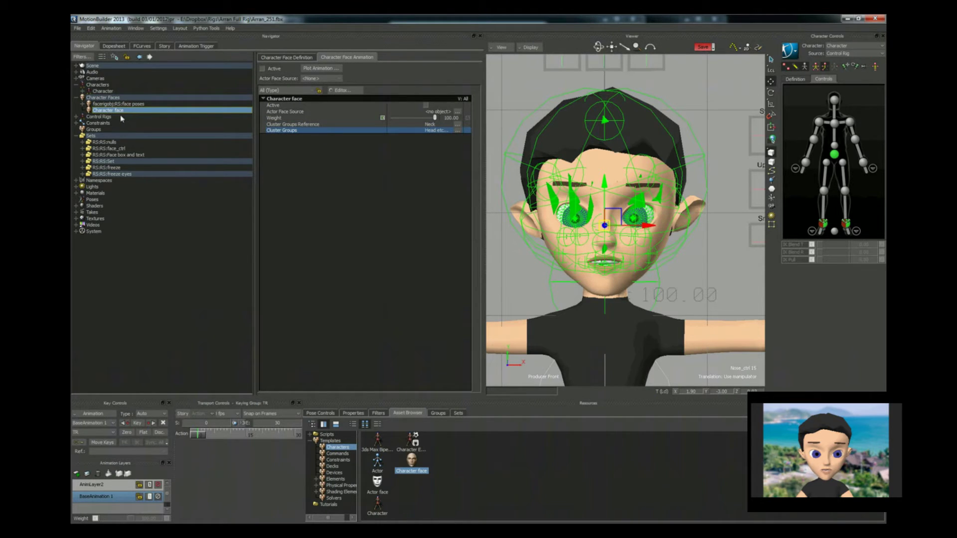
Browse the Generic Mouth expressions: Open, Whistle, Corners UpR and Corners DownR
left_click(299, 59)
left_click(297, 85)
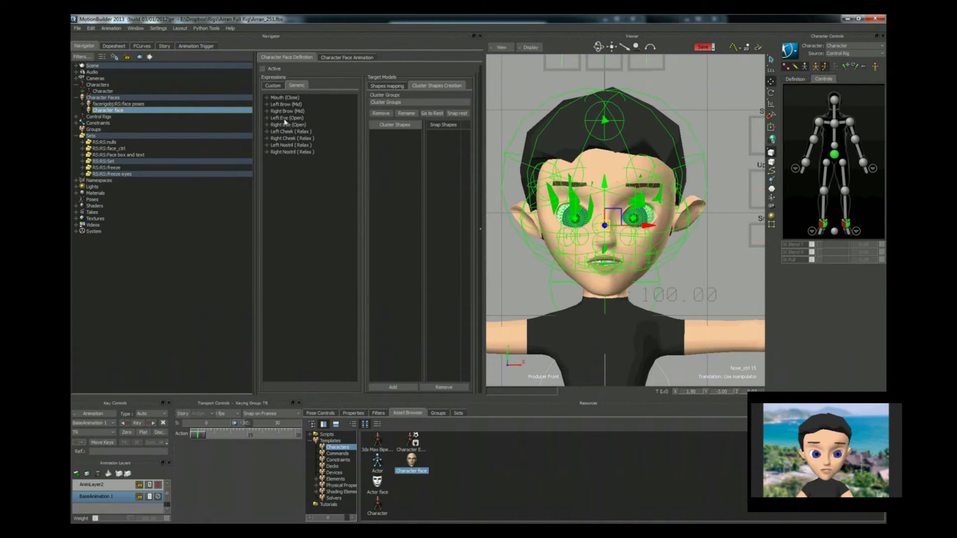
left_click(267, 97)
left_click(286, 106)
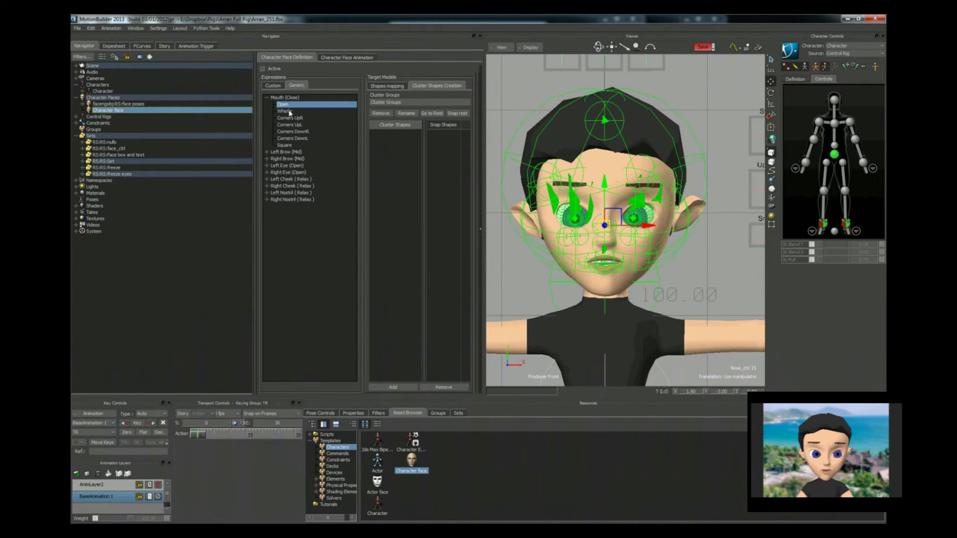
left_click(288, 112)
left_click(289, 119)
left_click(290, 133)
left_click(289, 118)
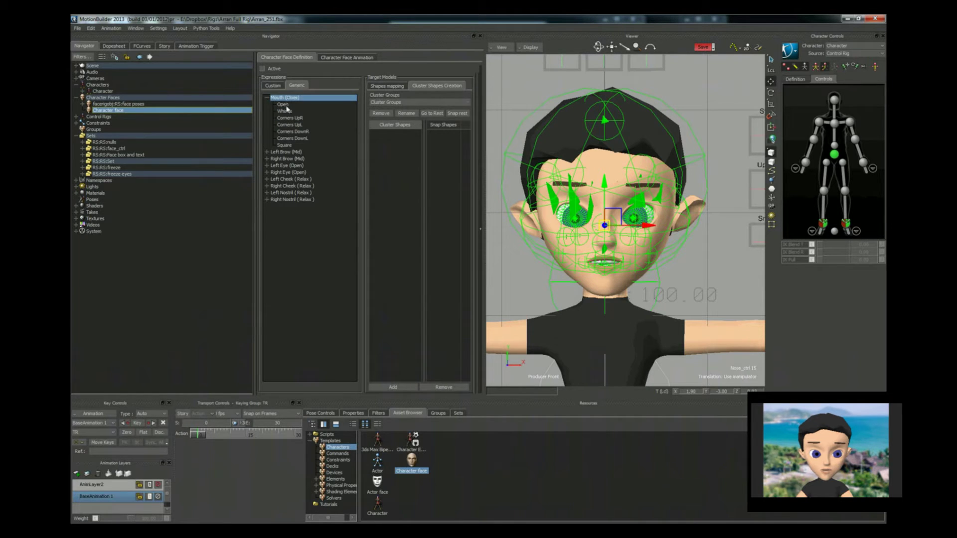
Return to Custom expressions, show the Shapes mapping and expand face poses in the Navigator
left_click(272, 85)
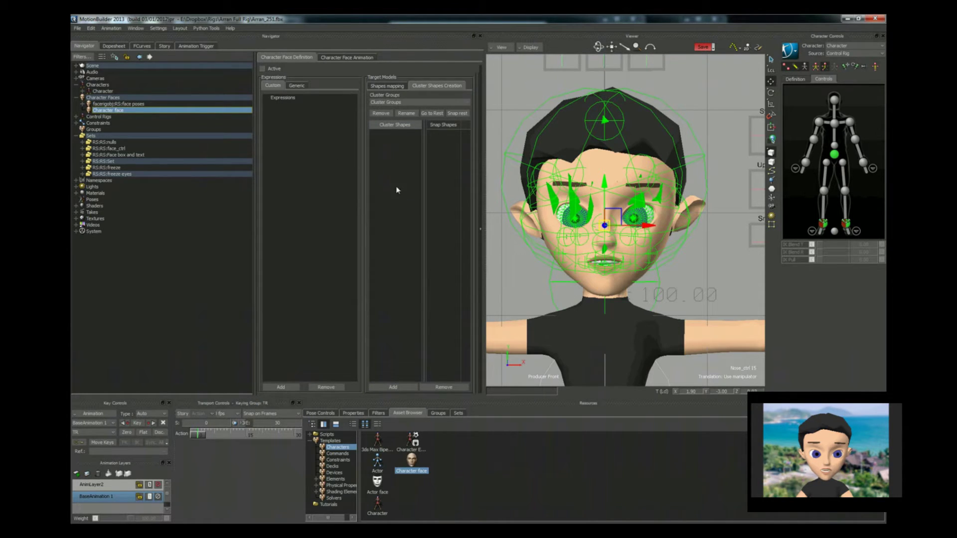
left_click(386, 87)
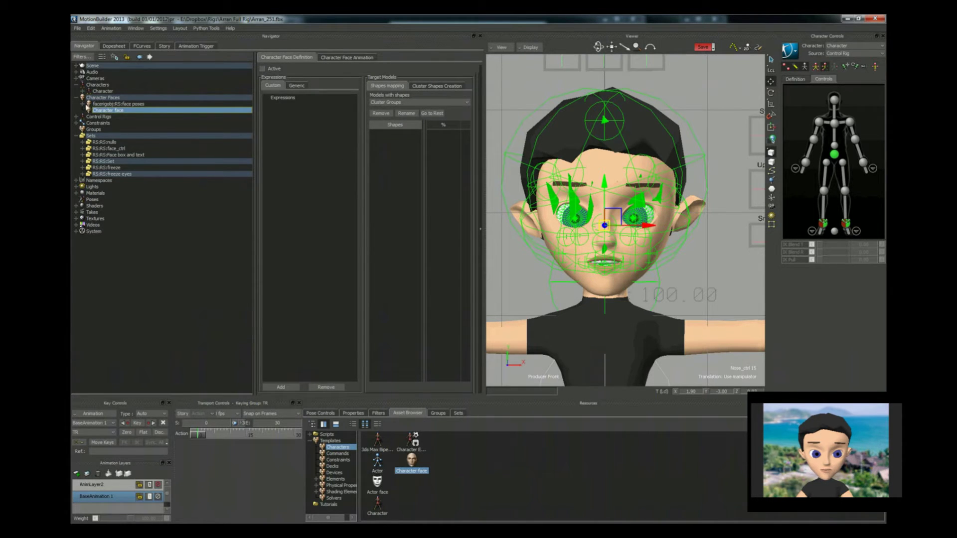
left_click(82, 104)
Select face poses and preview its Mouth_sync_down shape with the mouth open
left_click(106, 110)
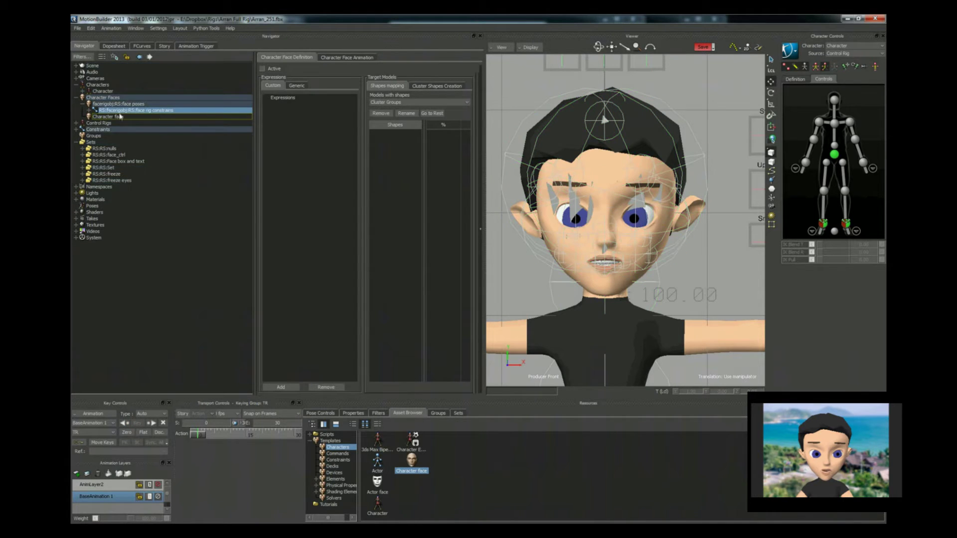
left_click(94, 110)
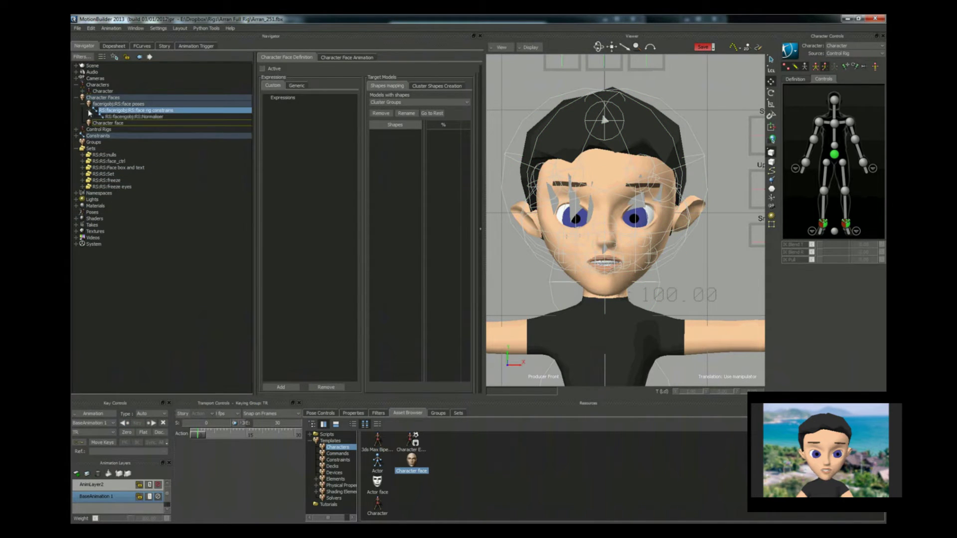
left_click(118, 105)
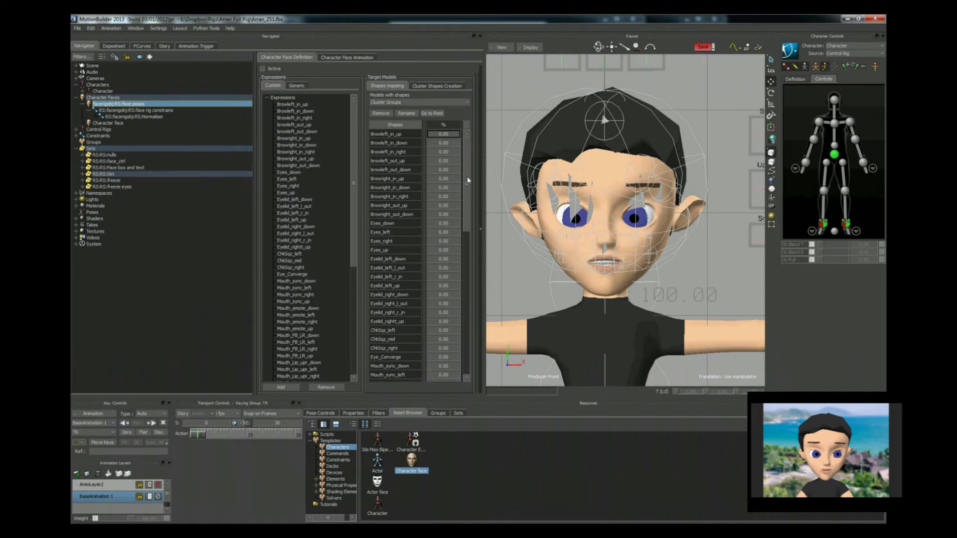
left_click_drag(467, 181, 474, 240)
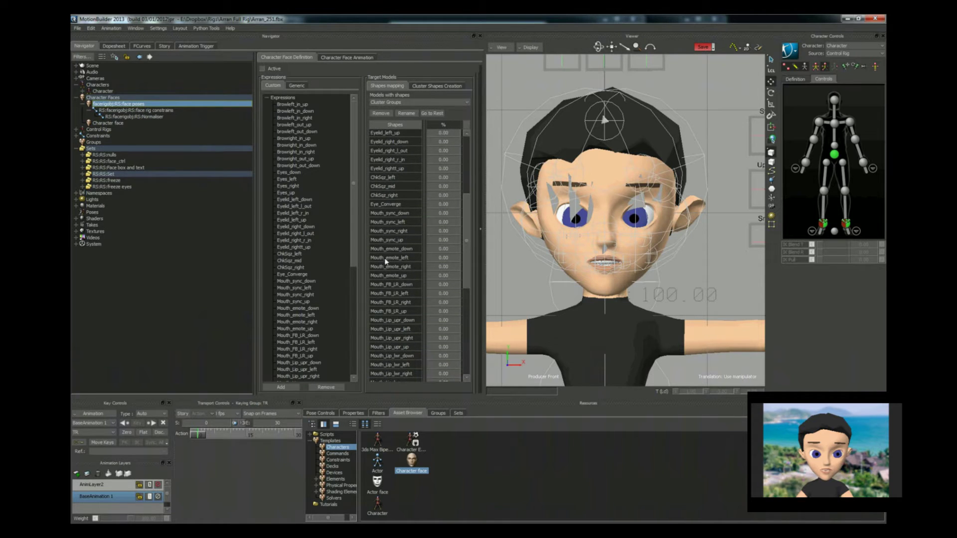
left_click(397, 215)
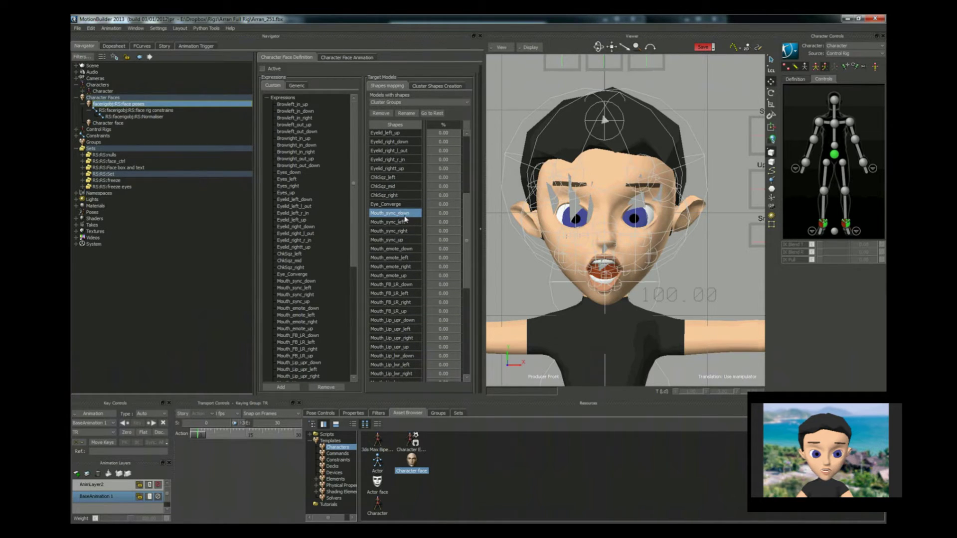
Copy the 'Mouth_sync_' part of the shape name and reselect the Character face definition
double_click(399, 217)
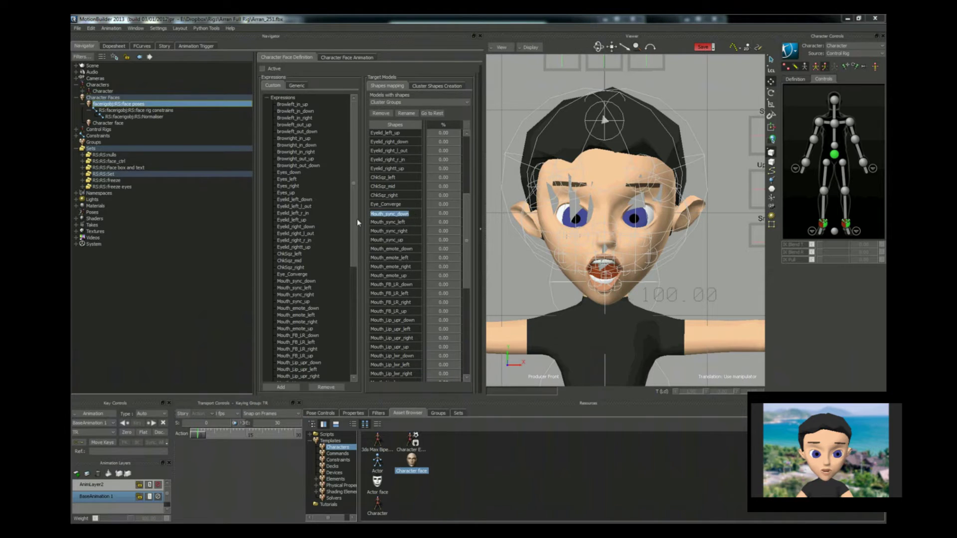
left_click(391, 214)
left_click_drag(397, 214, 288, 209)
left_click(84, 106)
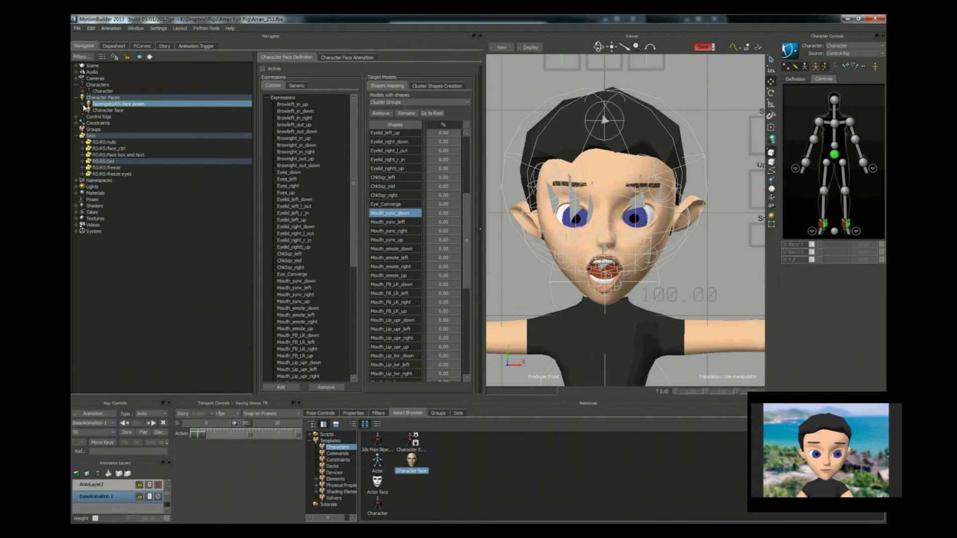
left_click(83, 106)
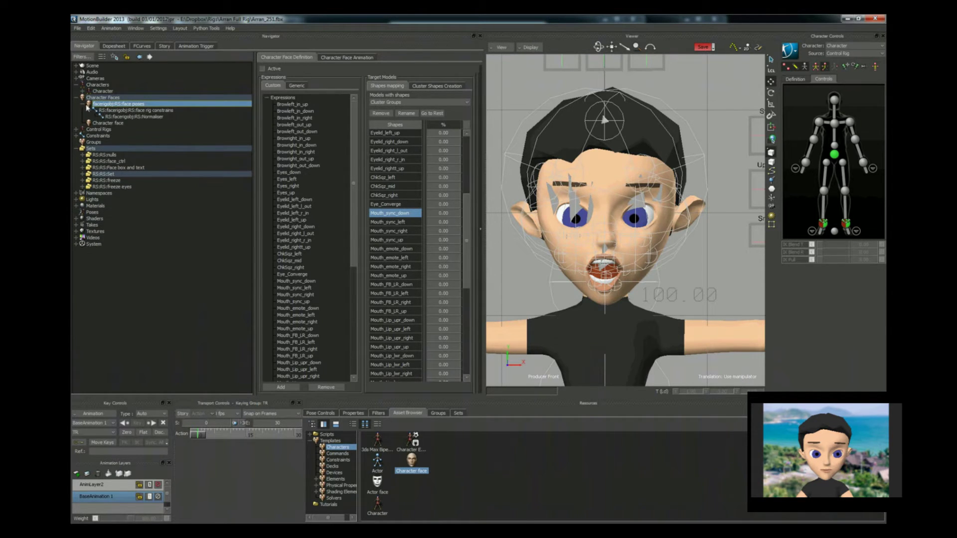
left_click(88, 106)
left_click(106, 110)
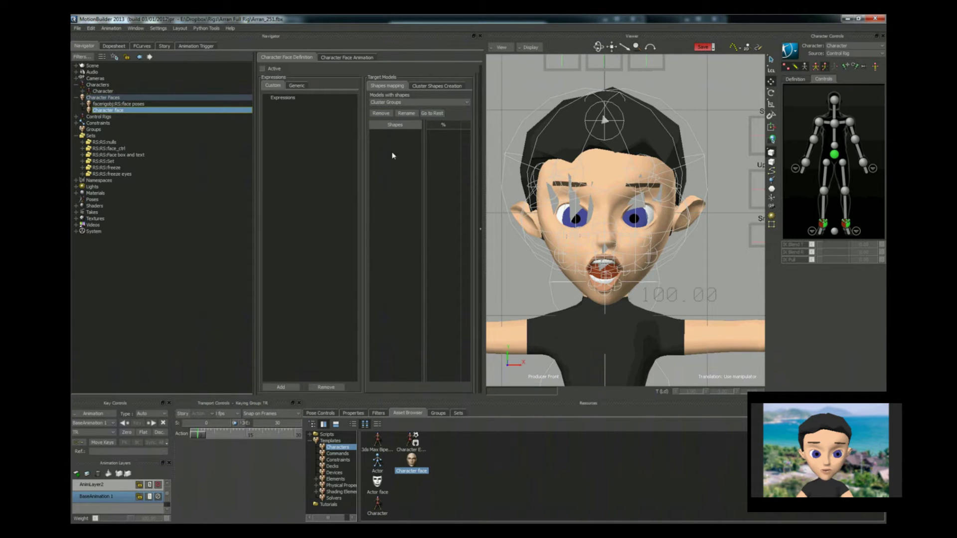
Add the first custom expression and name it Mouth_sync_down
left_click(280, 387)
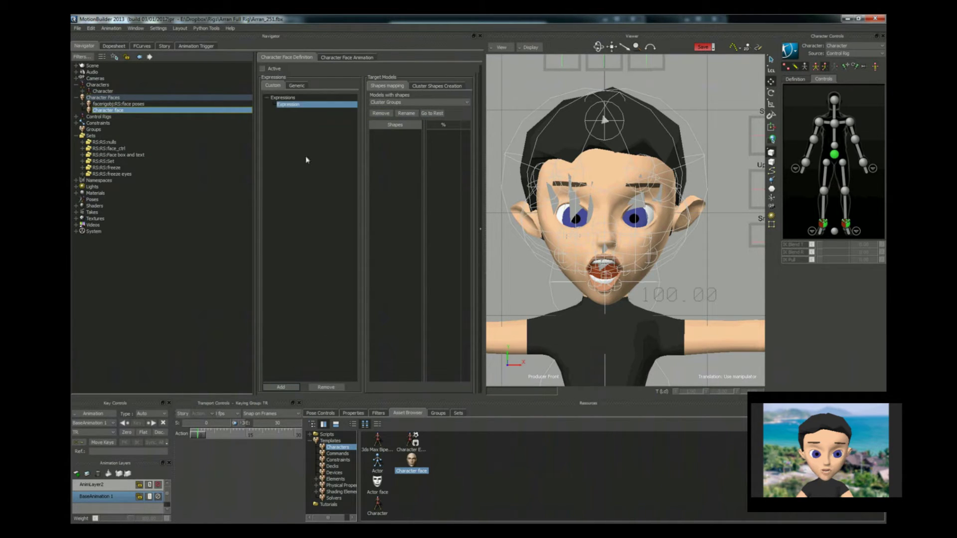
double_click(296, 106)
type("Mouth_sync_")
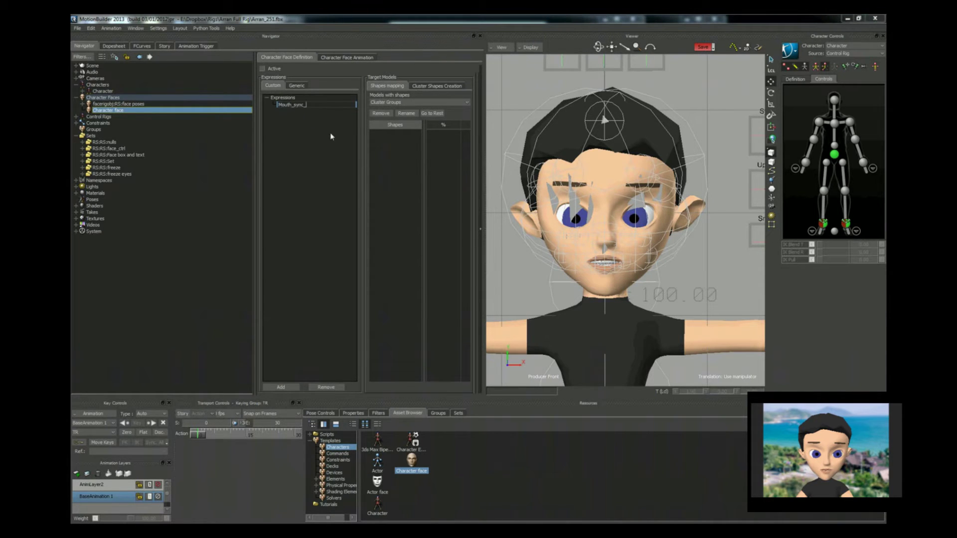
type("down")
Add three more expressions and rename them Mouth_sync_left, Mouth_sync_right and Mouth_sync_up
left_click(281, 387)
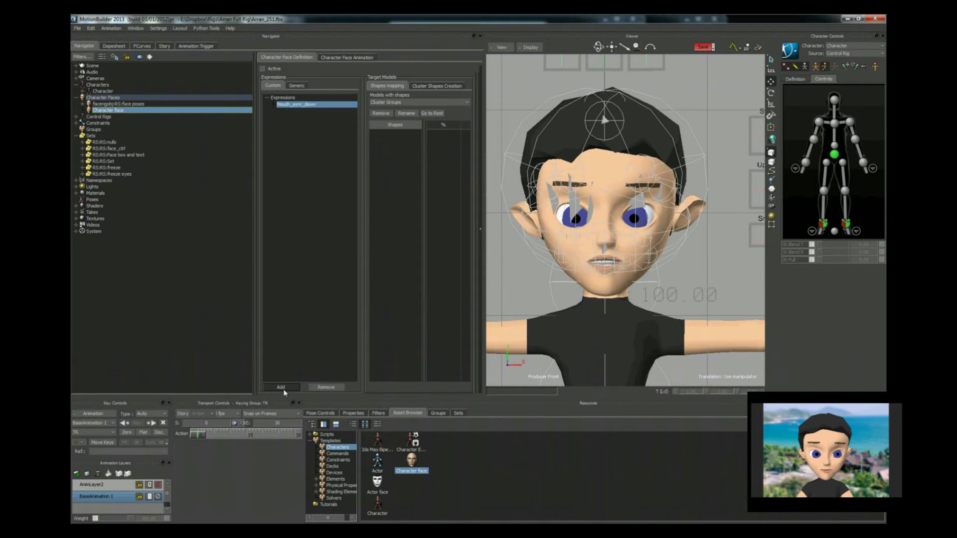
left_click(280, 388)
left_click(280, 388)
double_click(291, 112)
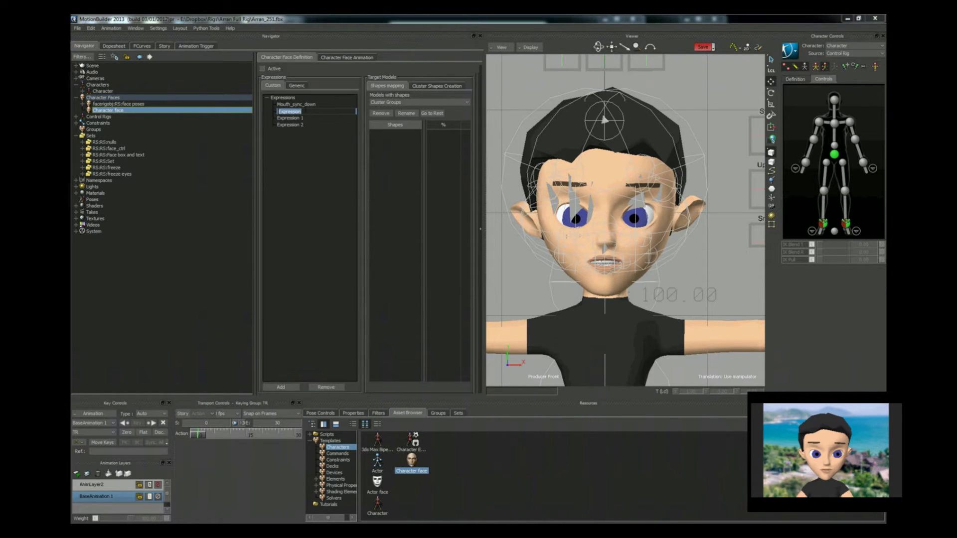
type("Mouth_sync_left")
double_click(304, 119)
type("Mouth_sync_")
double_click(302, 126)
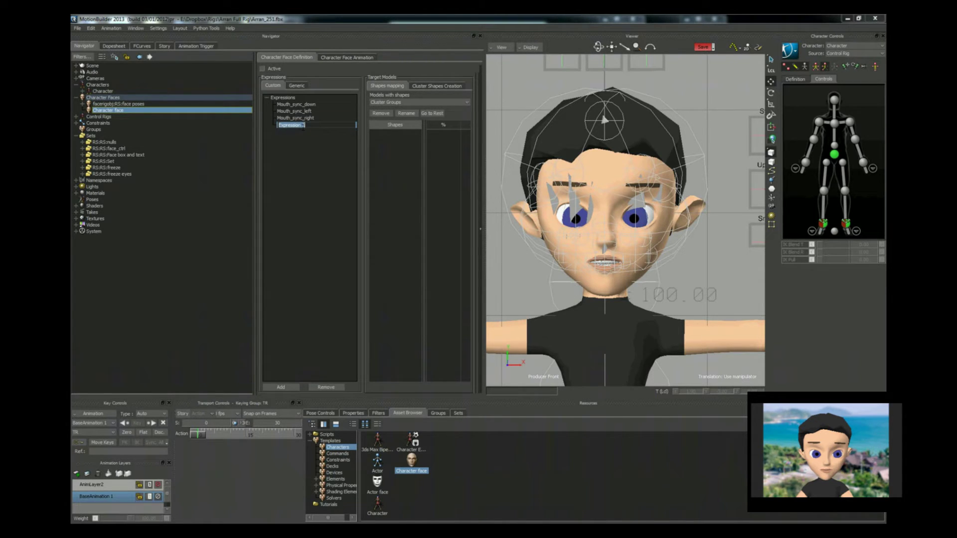
type("Mouth_sync_up")
key("Return")
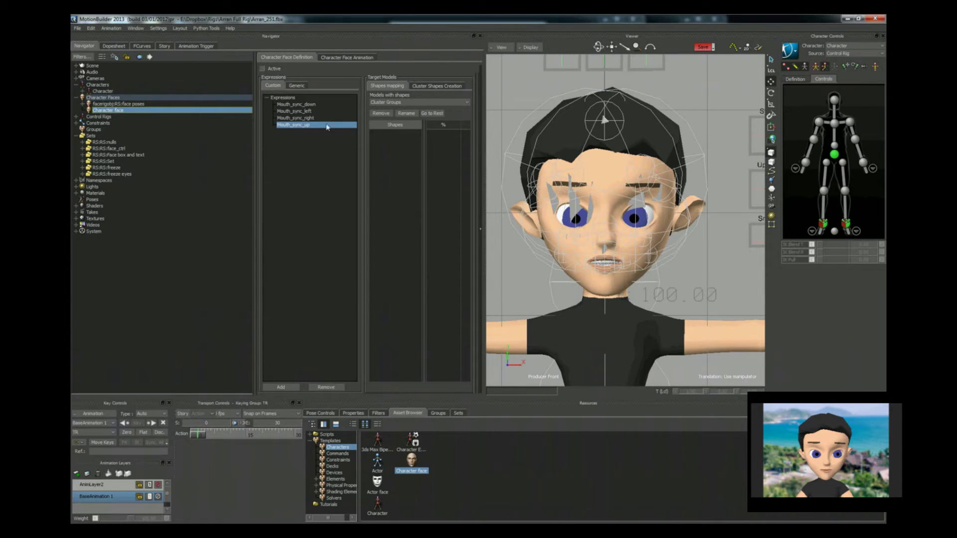
Add four new cluster shapes in Cluster Shapes Creation
left_click(425, 87)
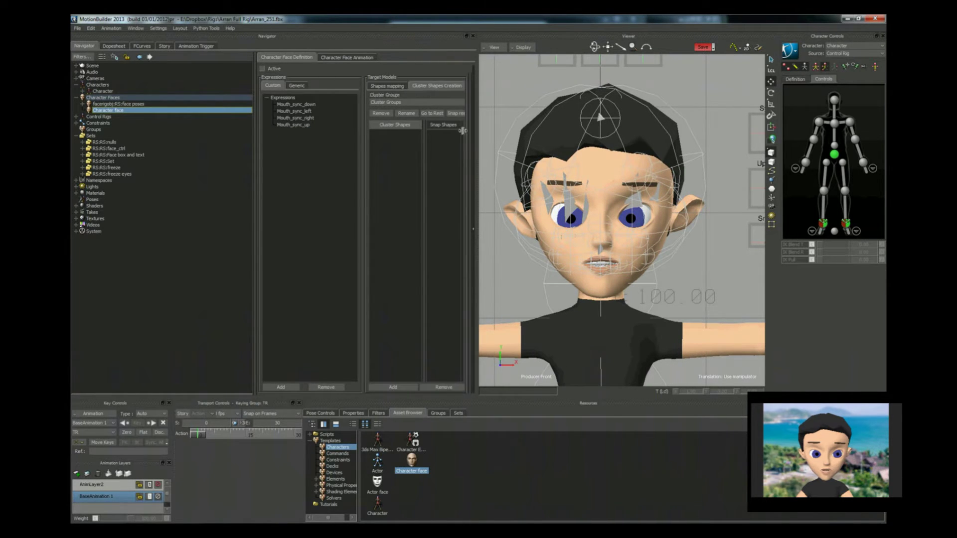
left_click(400, 388)
left_click(401, 388)
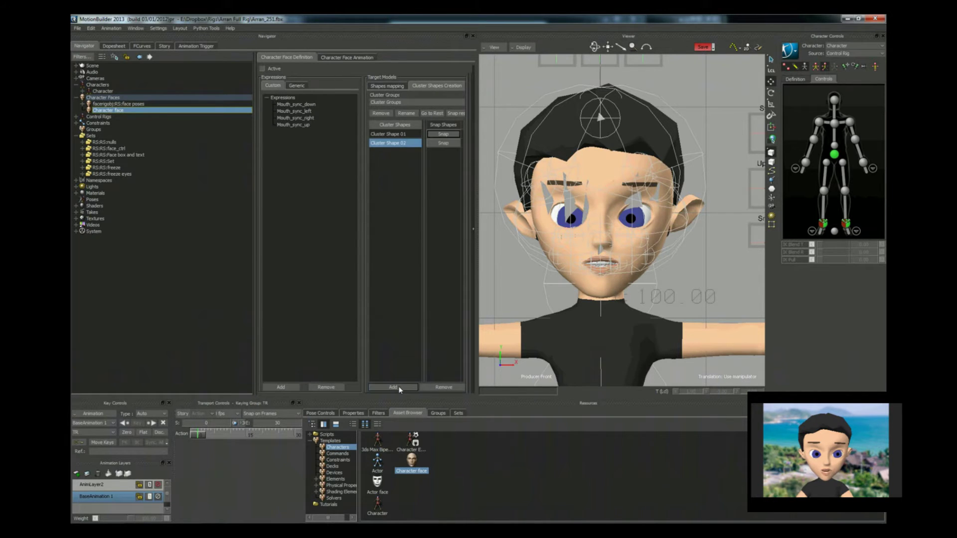
left_click(401, 388)
left_click(400, 388)
Paste expression names to rename the first two cluster shapes Mouth_sync_down and Mouth_sync_left
double_click(301, 105)
key("ctrl+c")
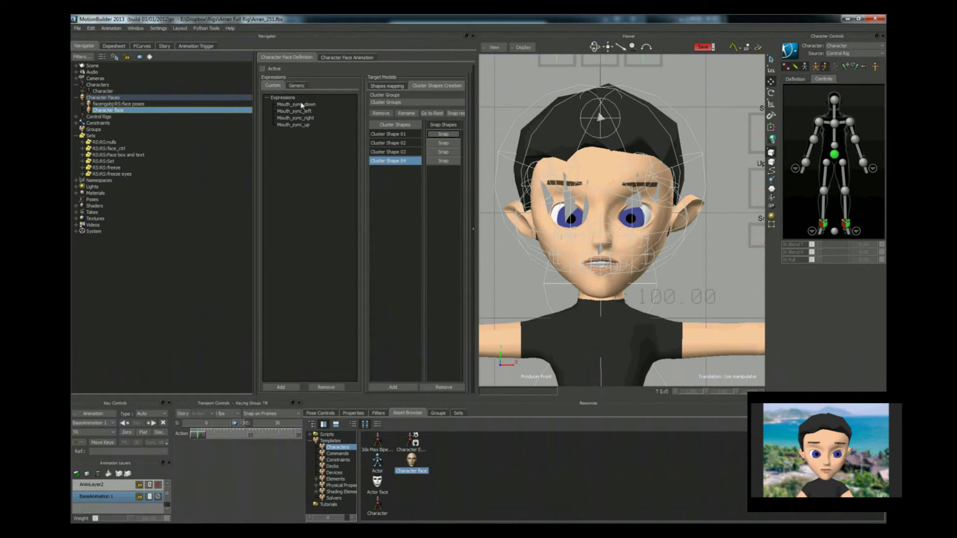
left_click(396, 135)
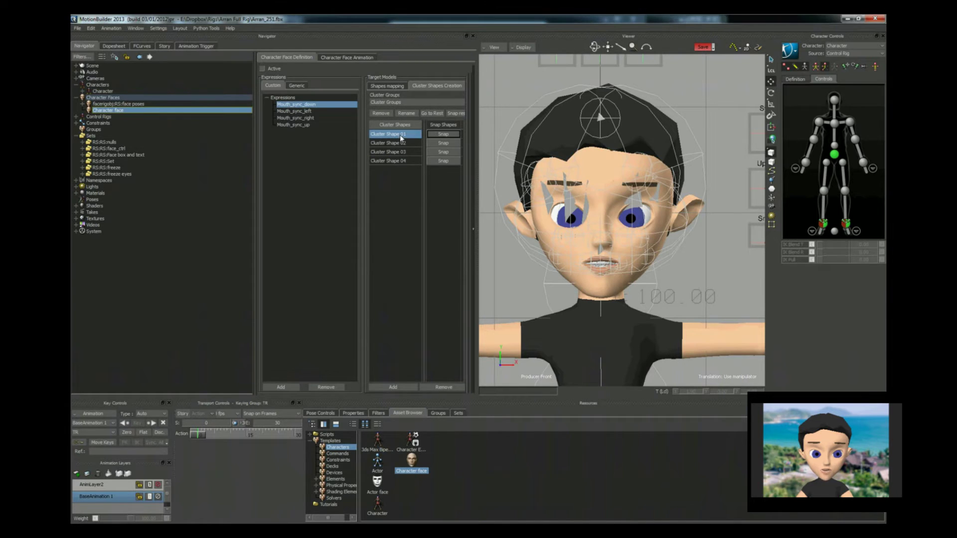
double_click(399, 134)
key("ctrl+v")
left_click(301, 112)
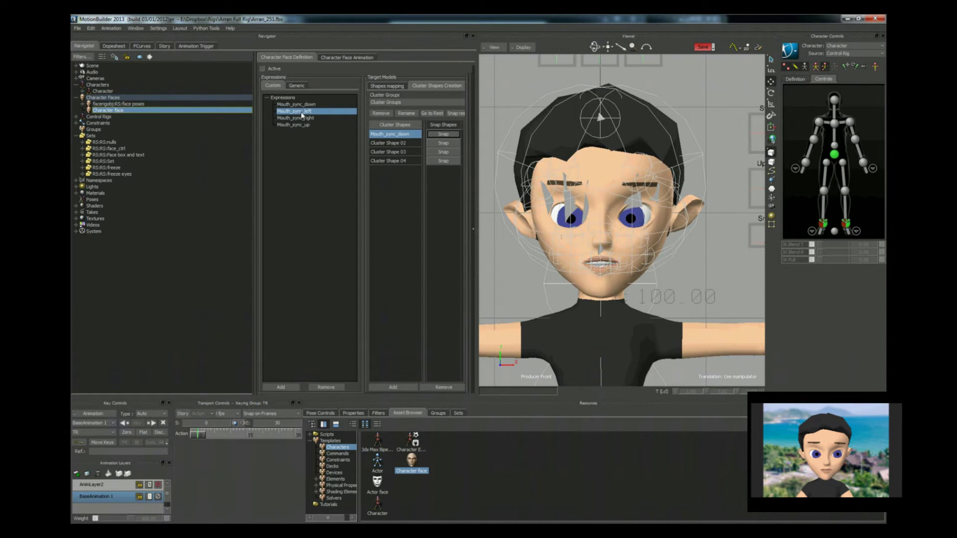
double_click(302, 112)
key("ctrl+c")
double_click(394, 144)
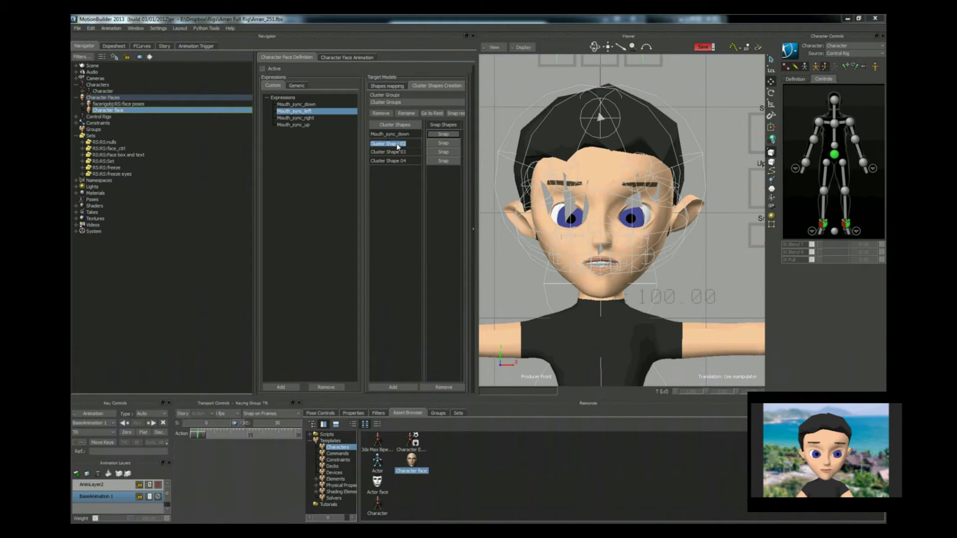
key("ctrl+v")
Rename the third and fourth cluster shapes Mouth_sync_right and Mouth_sync_up, then widen the panel
double_click(297, 119)
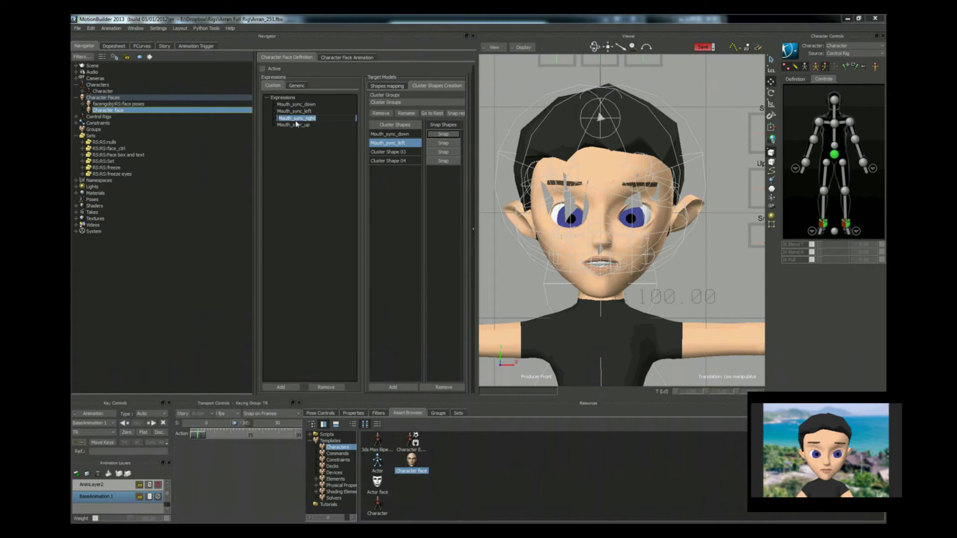
key("ctrl+c")
double_click(398, 152)
key("ctrl+v")
double_click(294, 125)
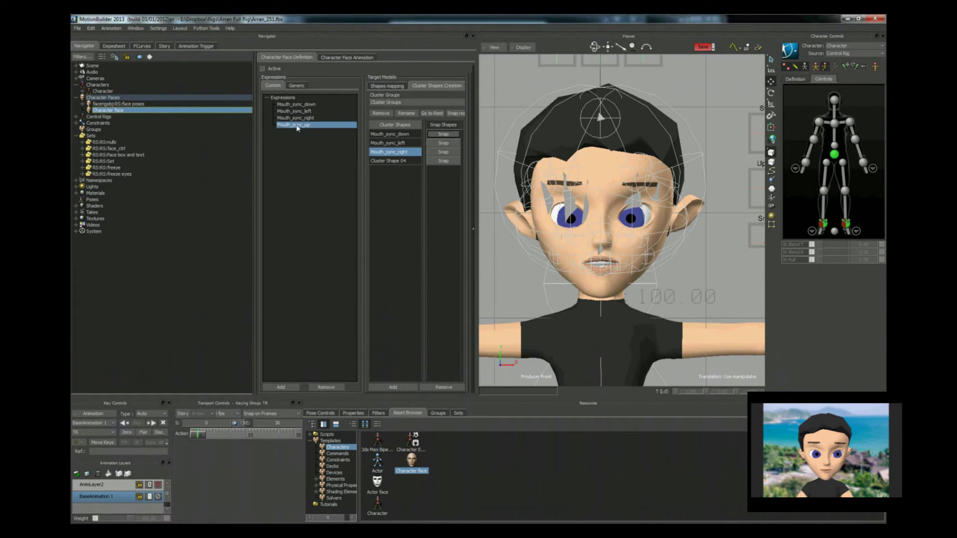
key("ctrl+c")
double_click(399, 161)
key("ctrl+v")
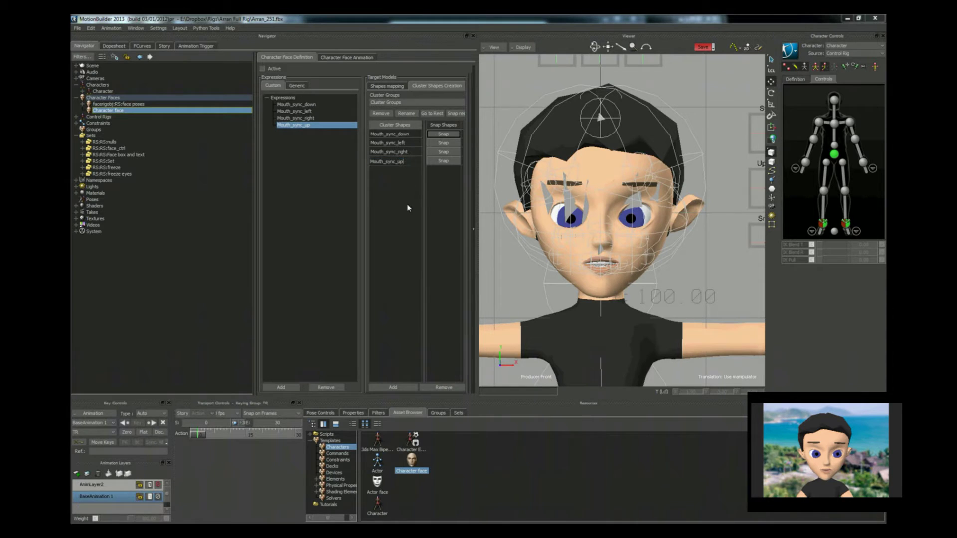
key("Return")
left_click(474, 230)
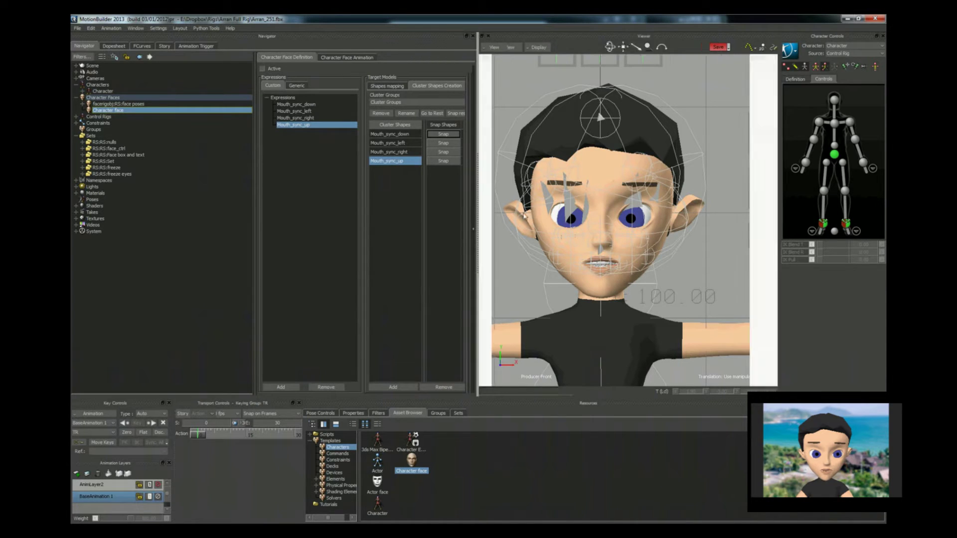
left_click_drag(469, 219, 502, 219)
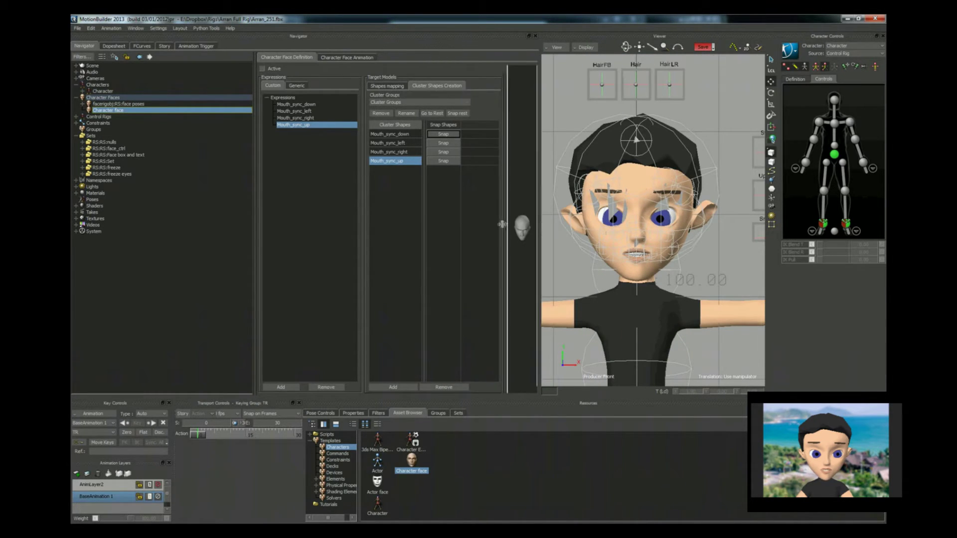
Show the Shapes mapping for the Mouth_sync_down expression and view the face from the side
left_click(390, 88)
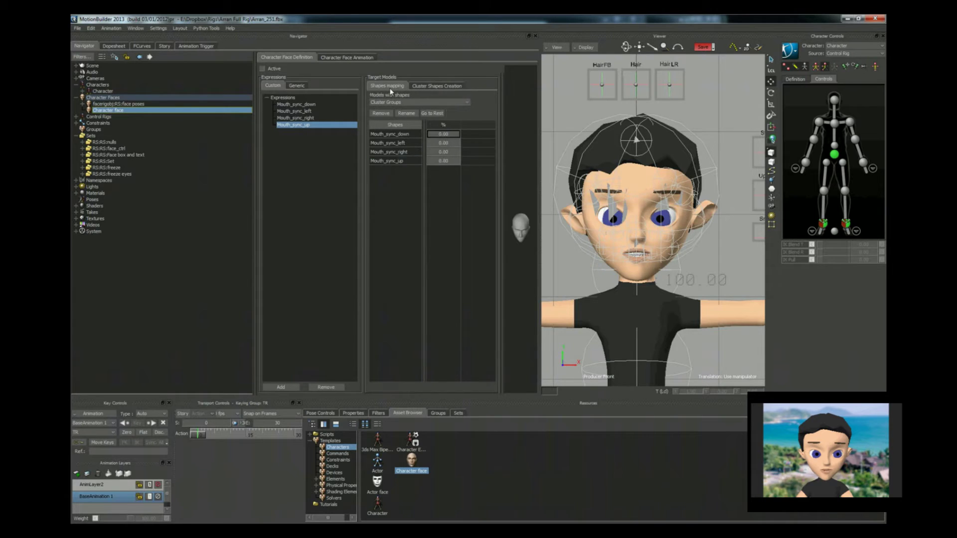
left_click(308, 104)
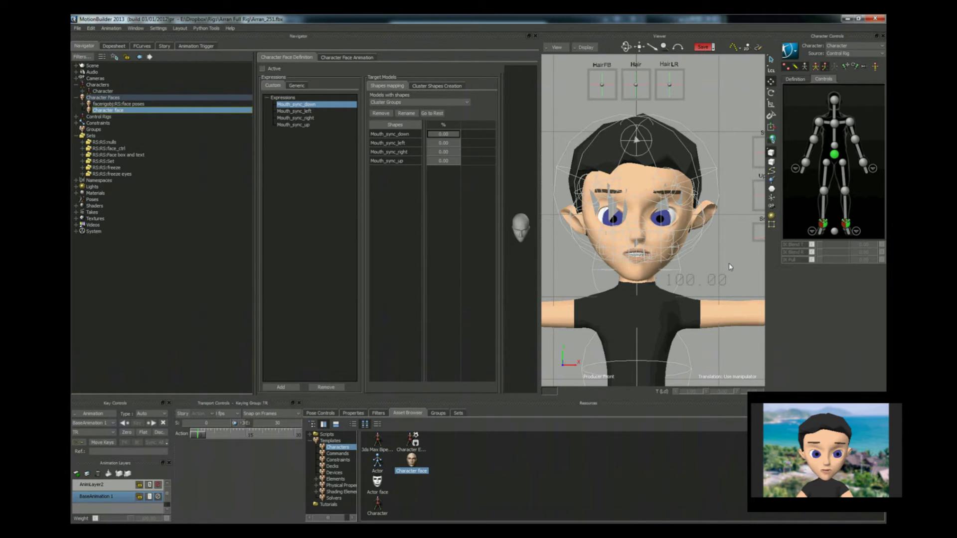
key("ctrl+r")
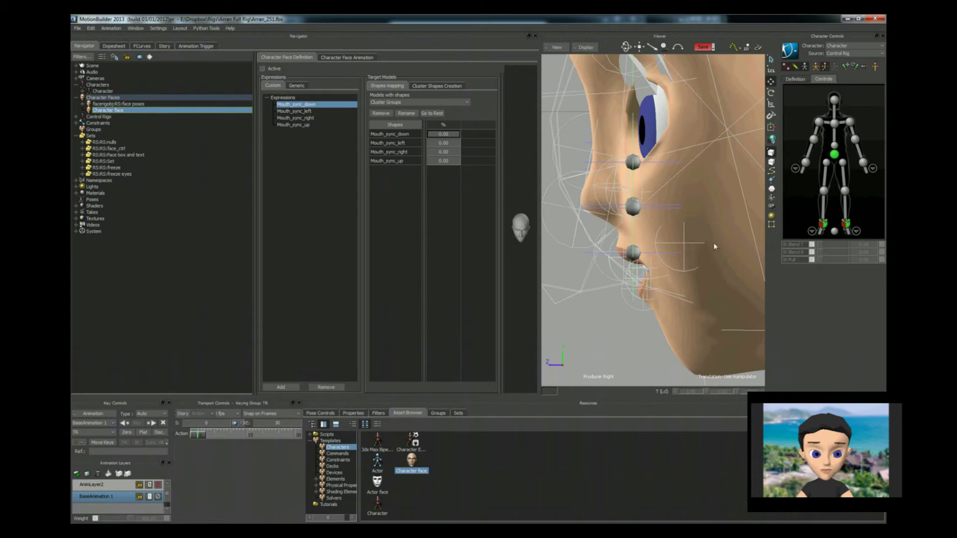
scroll(714, 247, "down", 6)
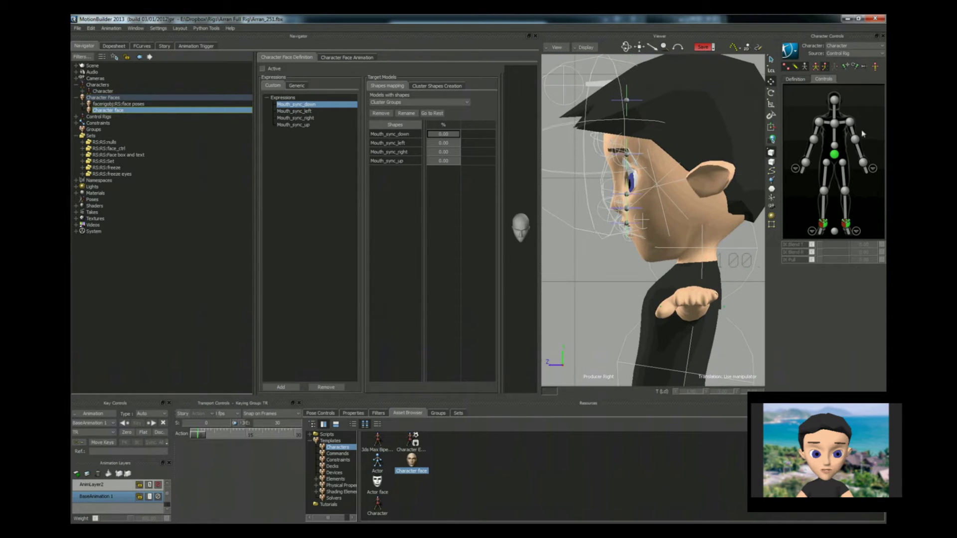
Pan the schematic to the jaw and mouth control nodes, select the jaw, then return to 3D view
key("ctrl+w")
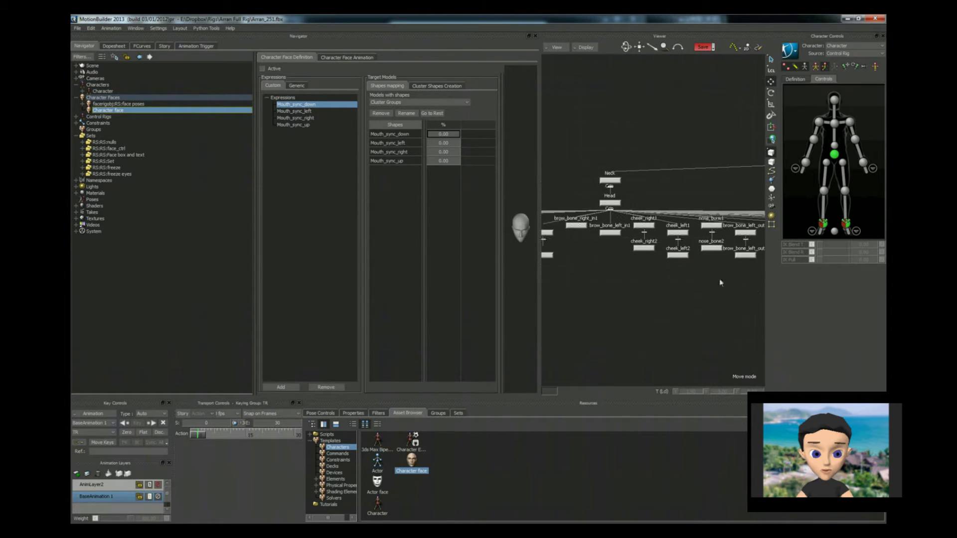
left_click_drag(719, 283, 593, 297, "shift")
left_click_drag(748, 286, 653, 308, "shift")
mouse_move(757, 306)
left_mouse_down("shift")
mouse_move(592, 319)
mouse_move(747, 316)
left_mouse_up("shift")
left_click_drag(568, 328, 702, 319, "shift")
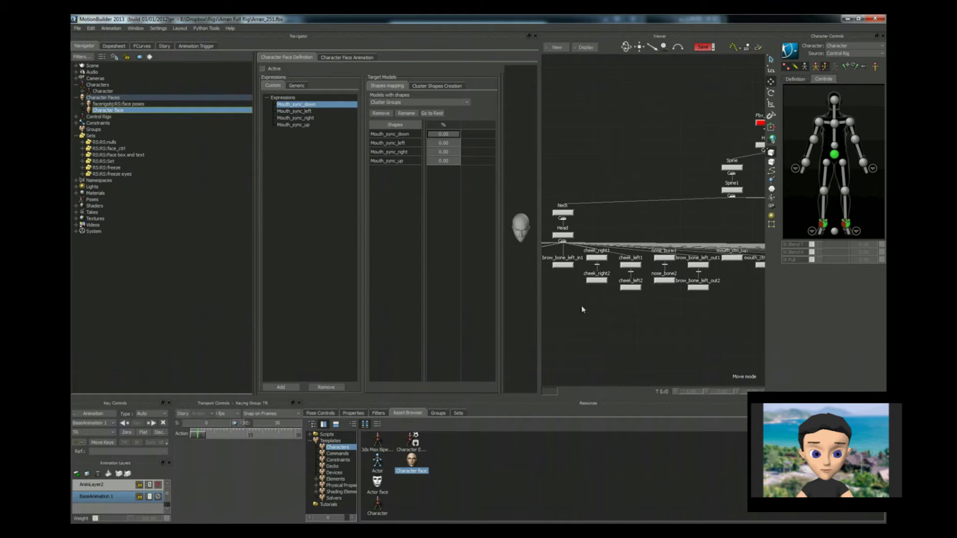
left_click_drag(581, 308, 701, 310)
left_click_drag(636, 303, 732, 292, "shift")
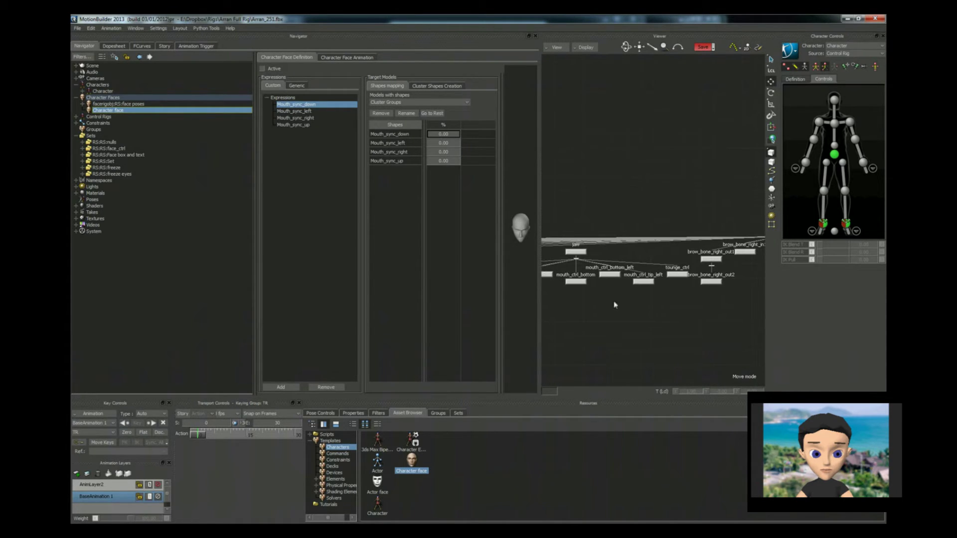
left_click_drag(615, 303, 650, 312, "shift")
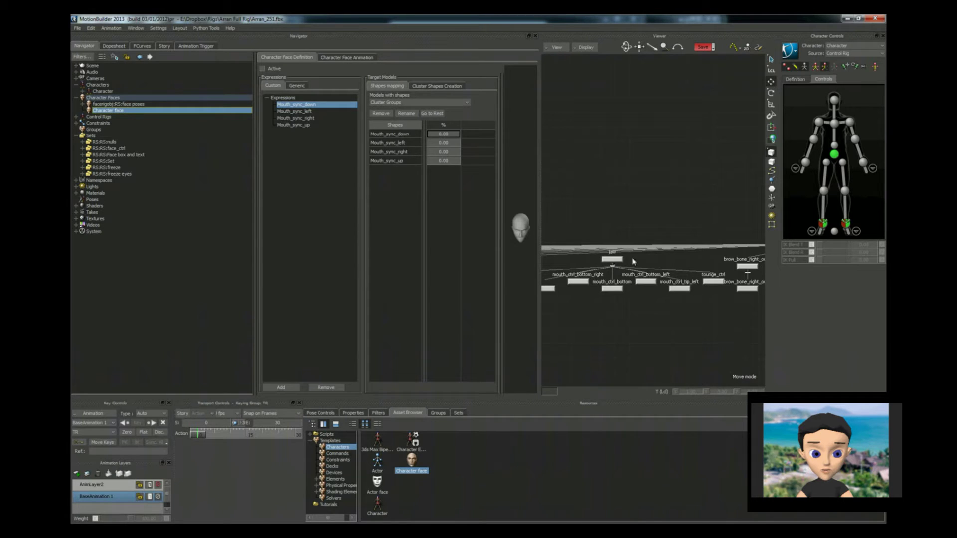
left_click(614, 263)
key("ctrl+e")
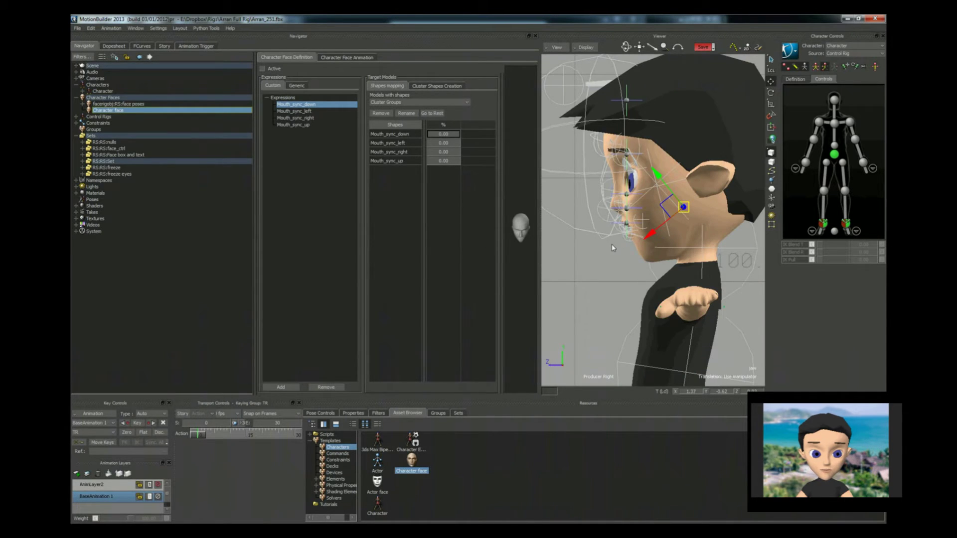
From the front view, rotate the jaw down to open the mouth wide, then select the body mesh
key("ctrl+f")
left_click_drag(659, 244, 665, 243, "ctrl")
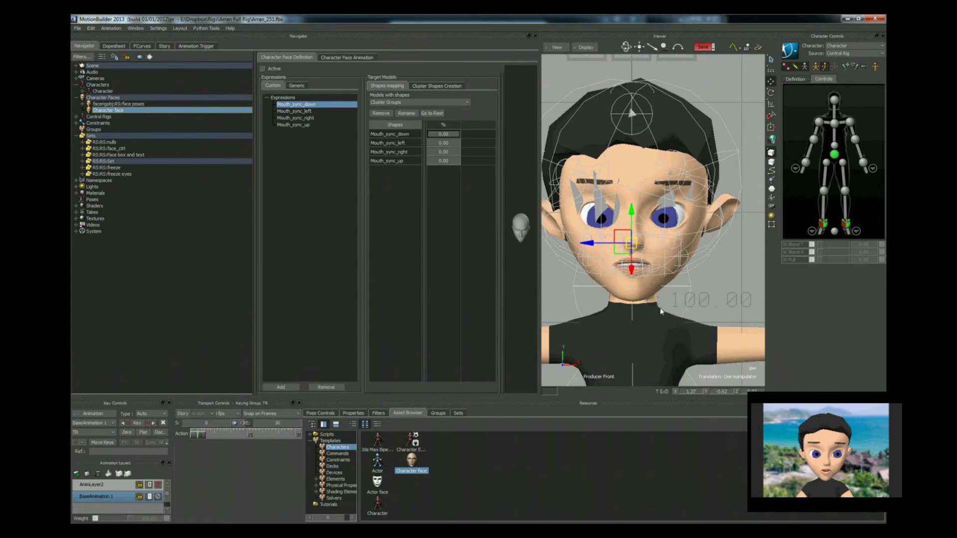
key("e")
left_click_drag(631, 251, 632, 263)
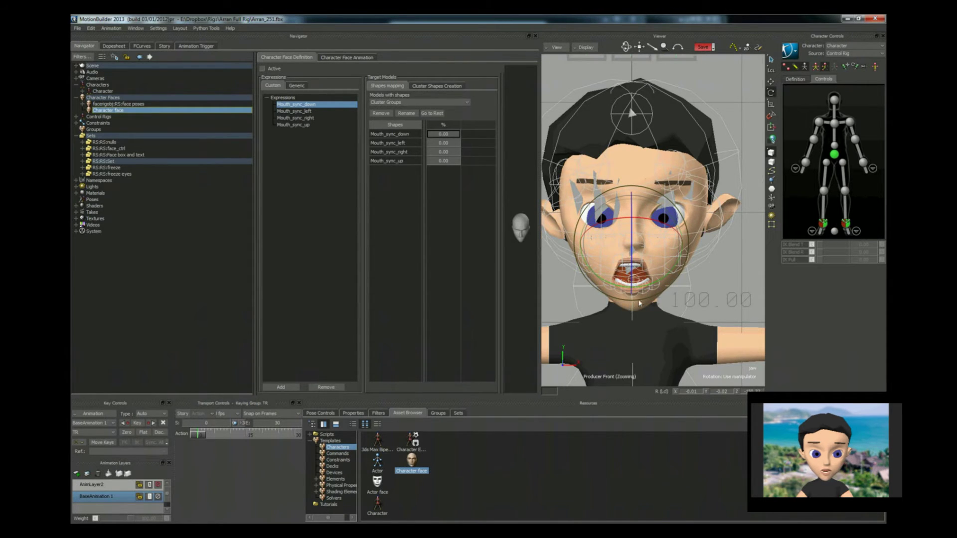
scroll(632, 263, "up", 5)
middle_click_drag(669, 274, 672, 269)
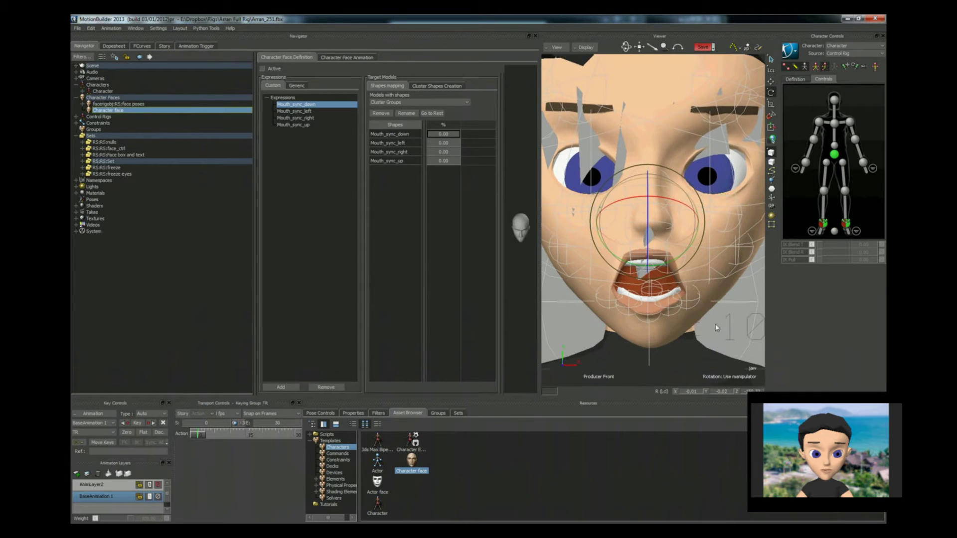
left_click(689, 298)
left_click(686, 303)
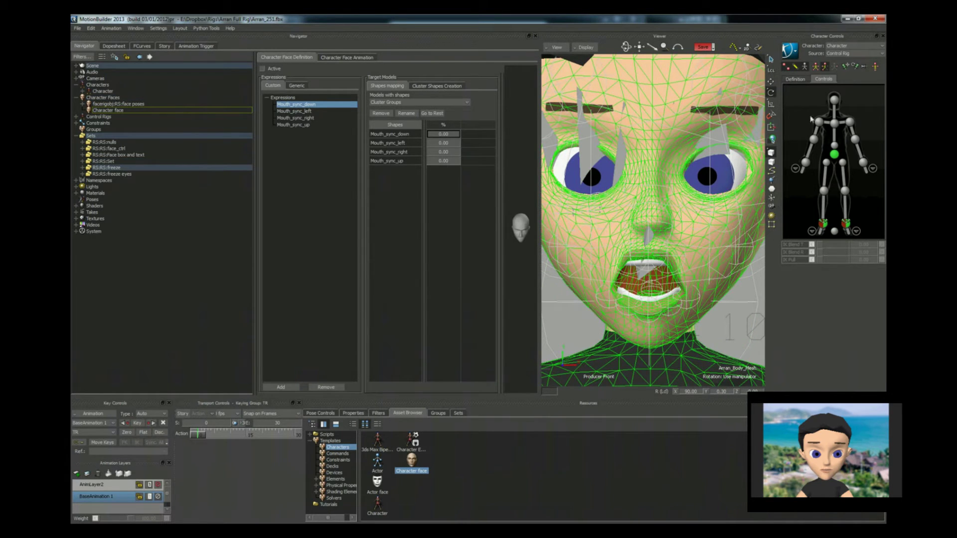
Uncheck Pick and Trs for the freeze, freeze eyes, nulls and Face box sets
left_click(454, 414)
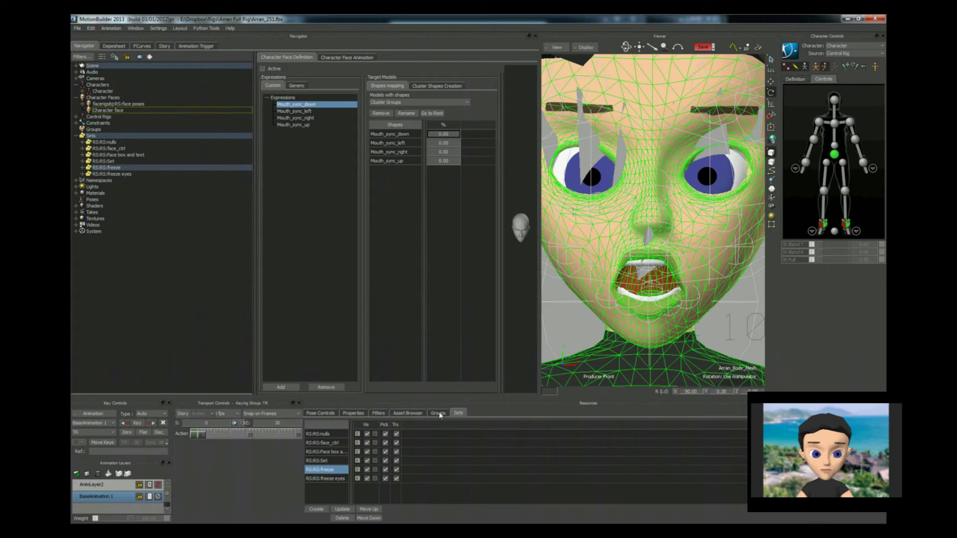
left_click(384, 469)
left_click(397, 469)
left_click(397, 479)
left_click(385, 479)
left_click(599, 318)
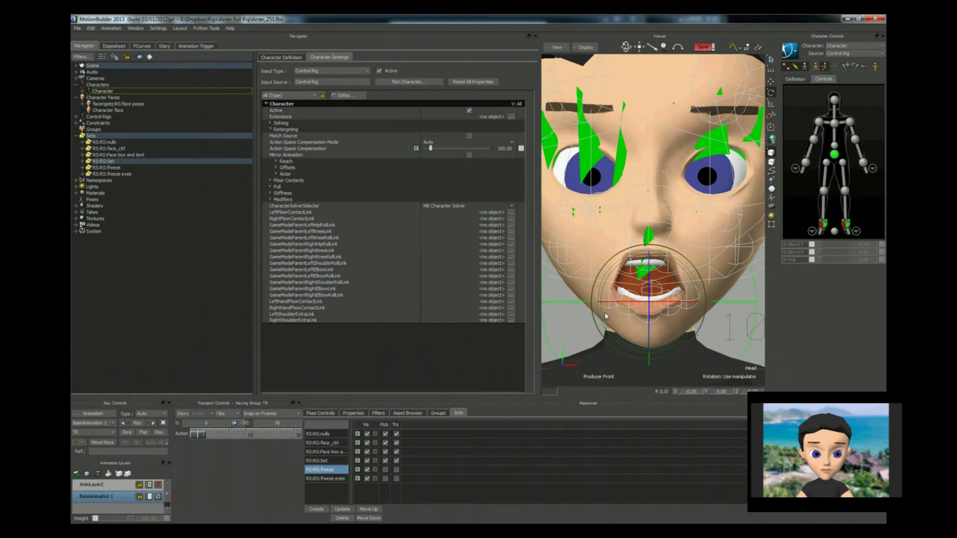
left_click(384, 433)
left_click(396, 434)
left_click(384, 452)
left_click(397, 451)
Raise the left mouth-corner control slightly on the open mouth
left_click(606, 304)
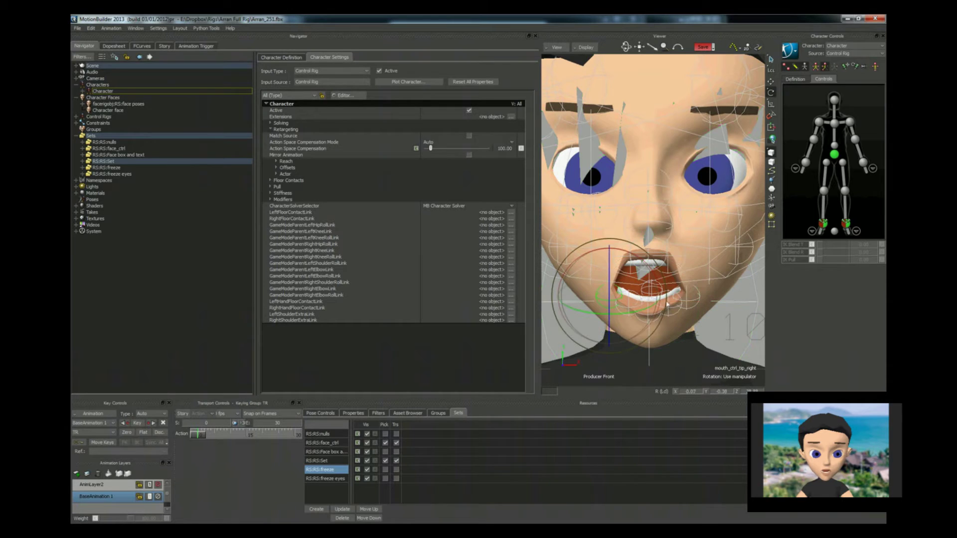
left_click(690, 300)
key("t")
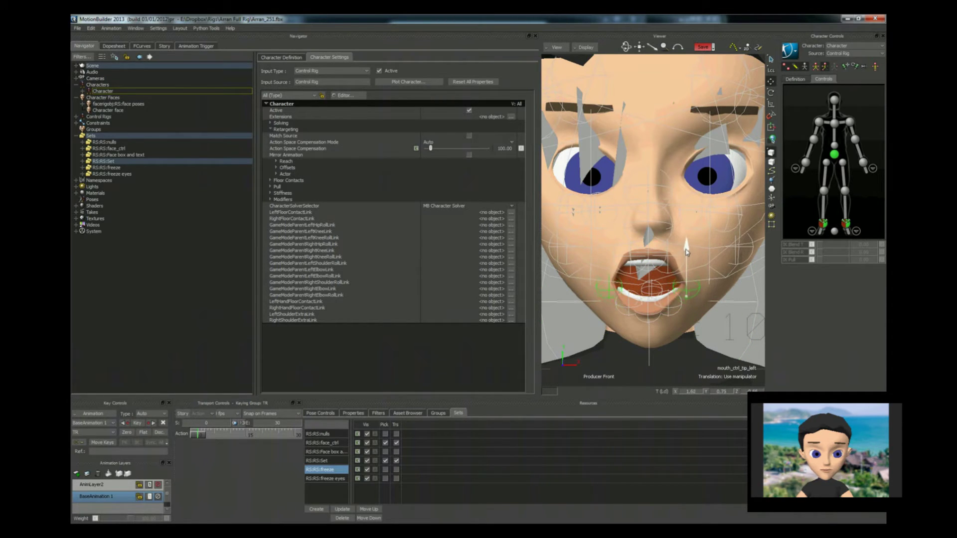
left_click_drag(687, 251, 687, 249)
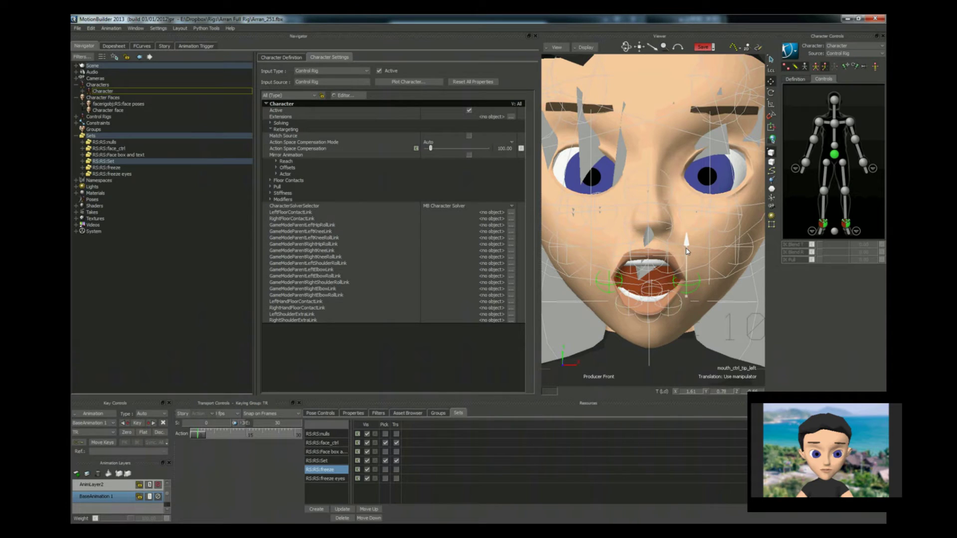
left_click(636, 291)
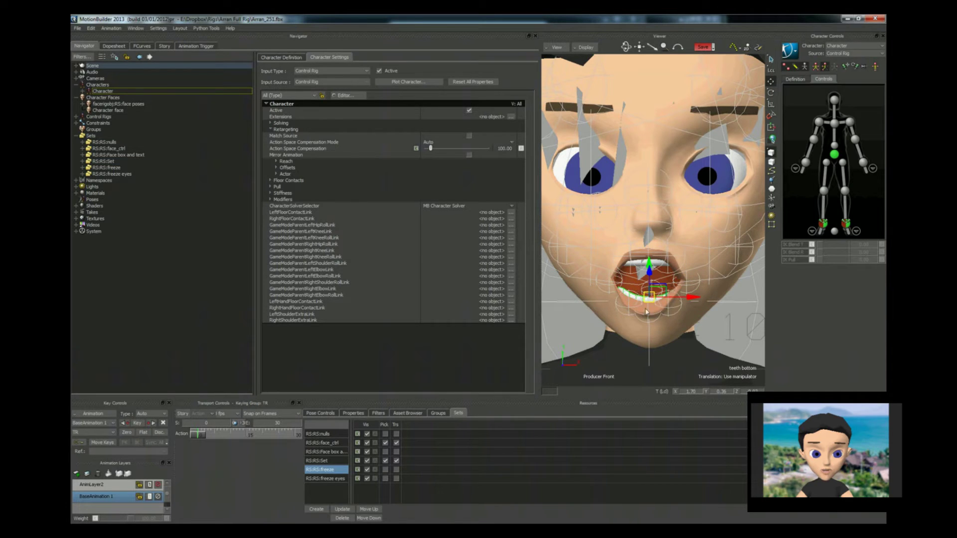
left_click(672, 315)
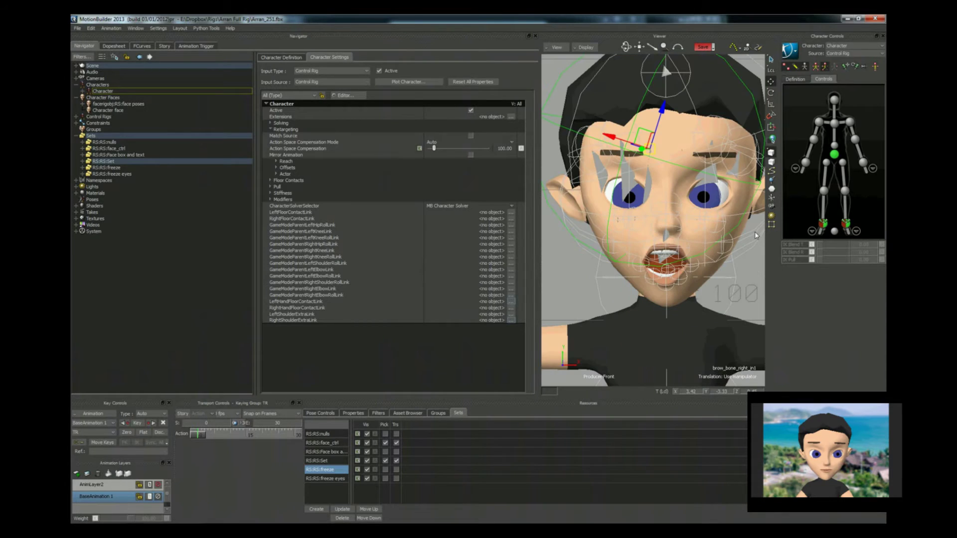
left_click(753, 233)
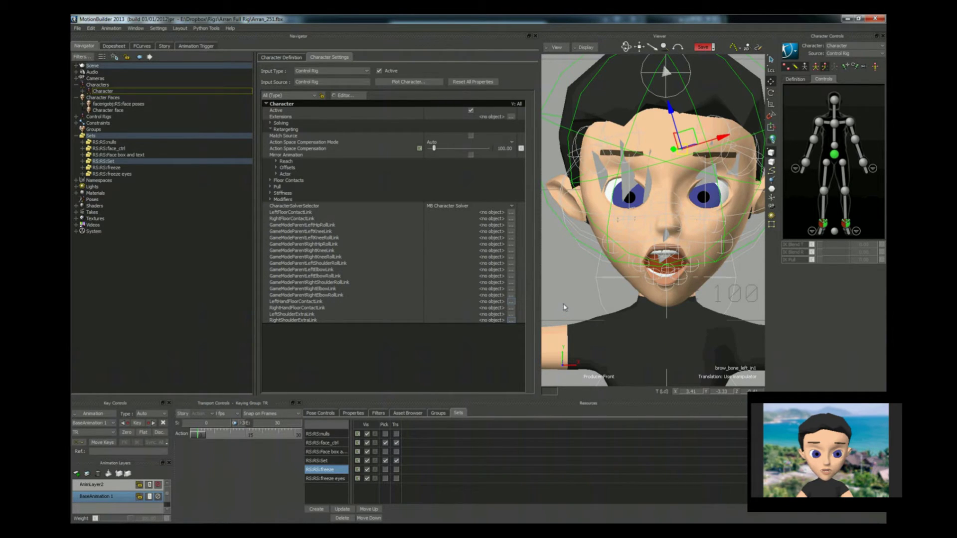
key("ctrl+w")
right_click(638, 198)
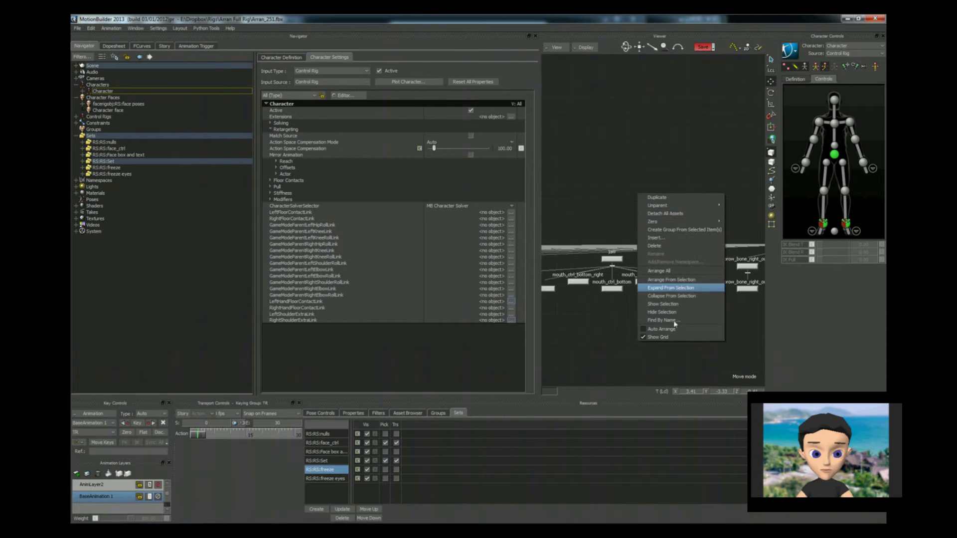
left_click(682, 312)
key("ctrl+w")
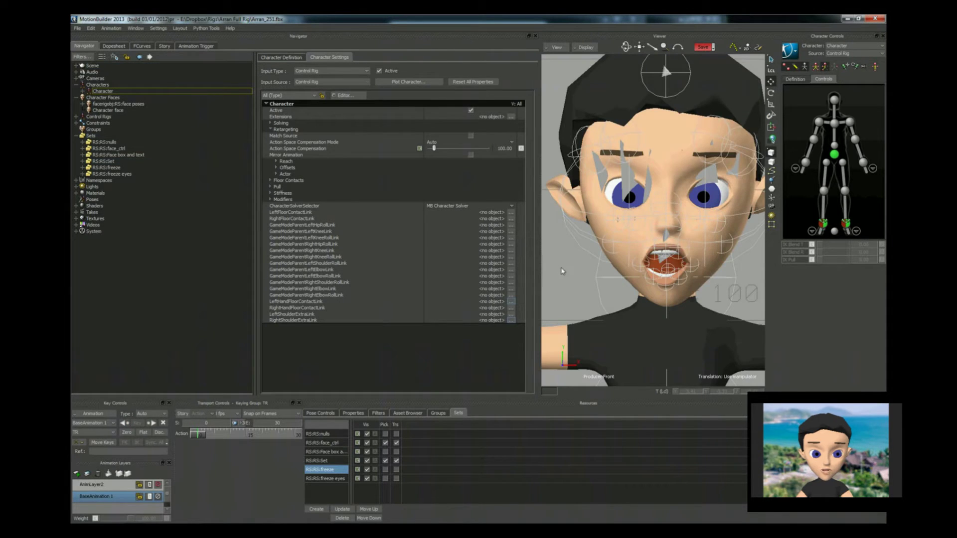
Test-move the upper left lip control, then undo the move
left_click(596, 249)
left_click(648, 251)
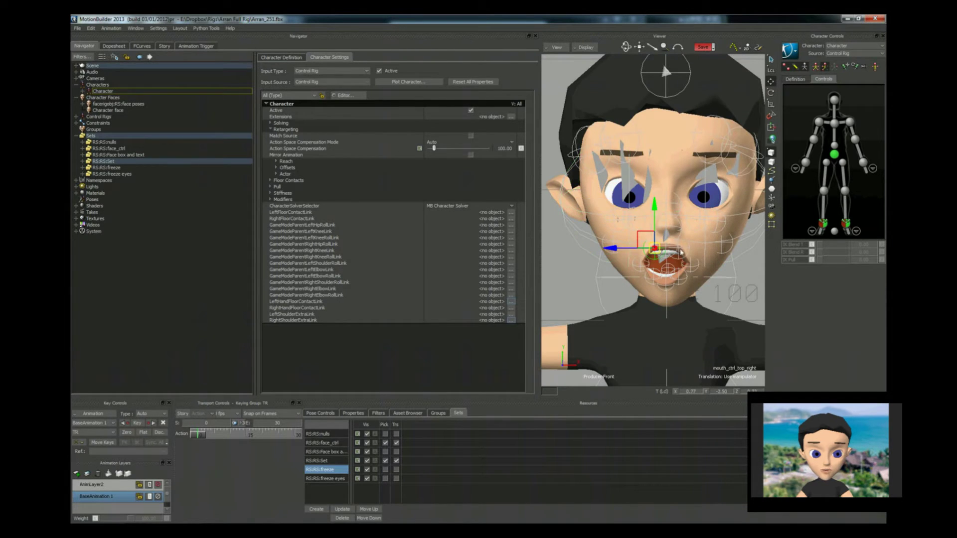
left_click(689, 252)
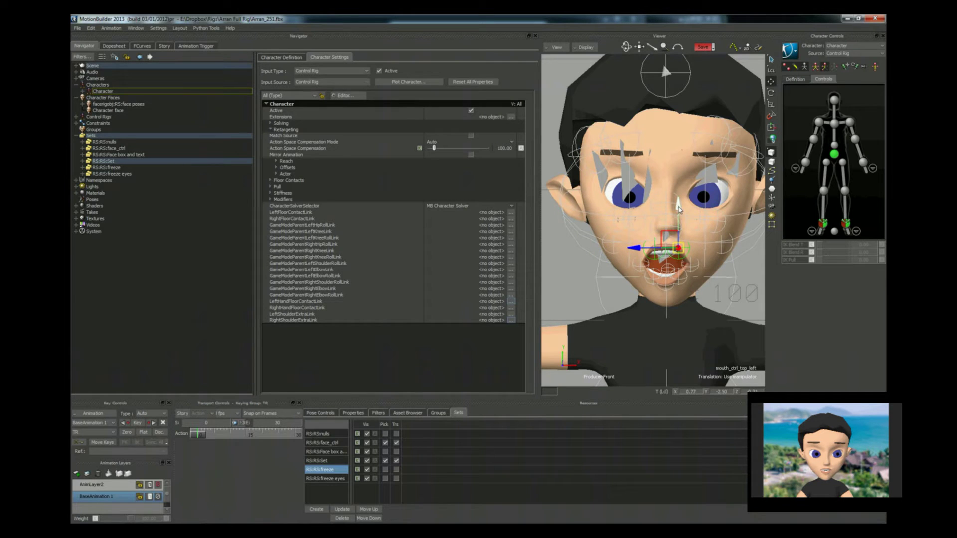
left_click_drag(678, 210, 695, 268)
key("ctrl+z")
Select the lower right lip control and open the Character face definition
left_click_drag(695, 267, 671, 239, "shift")
scroll(672, 243, "down", 4)
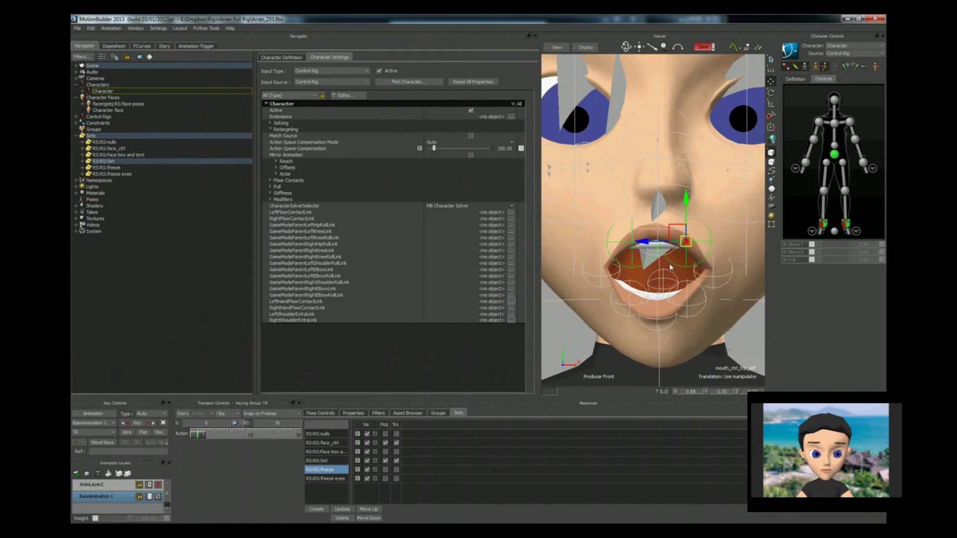
left_click(648, 278)
scroll(654, 317, "down", 3)
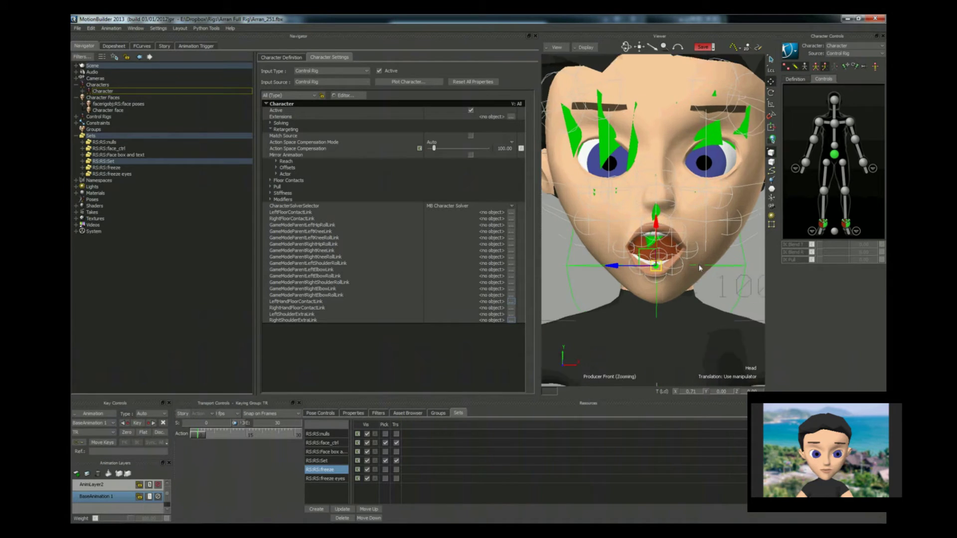
scroll(700, 268, "up", 1)
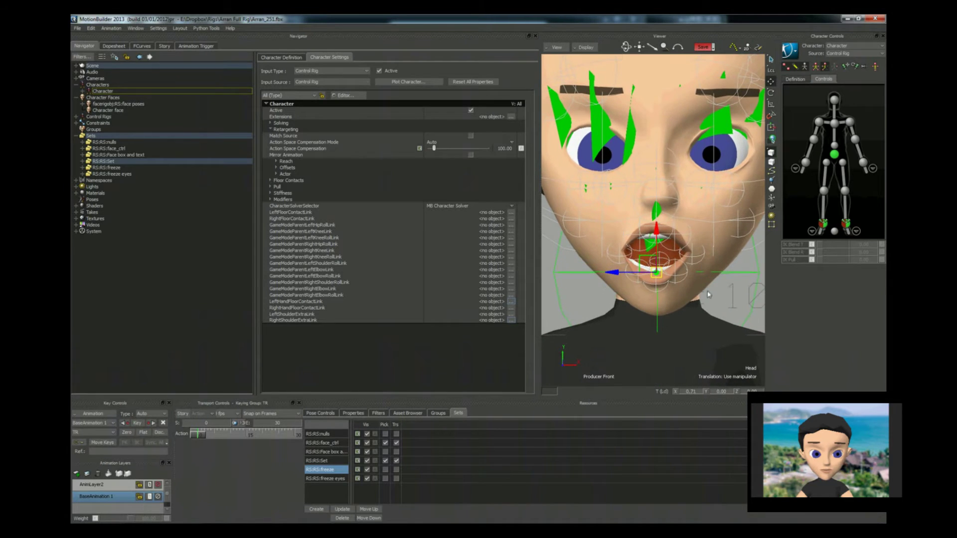
left_click(639, 273)
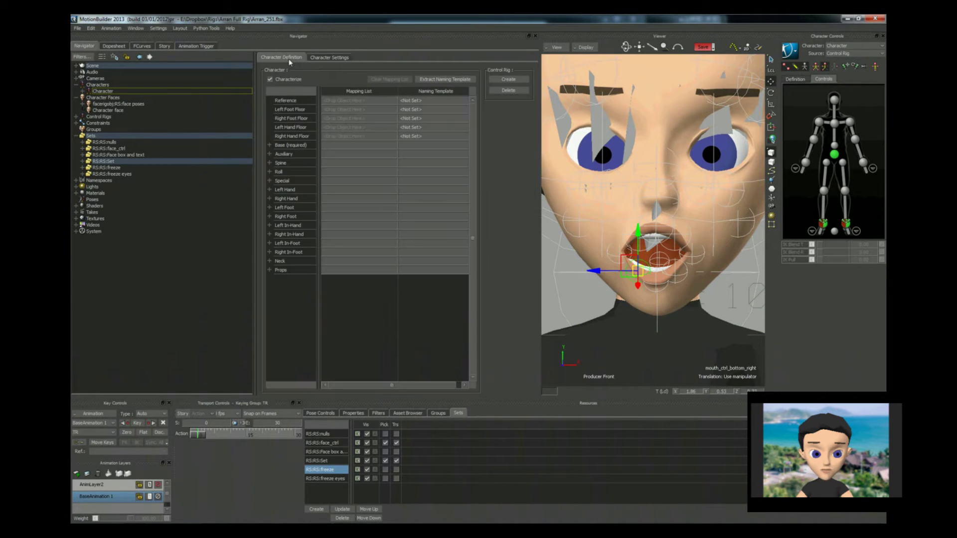
left_click(337, 59)
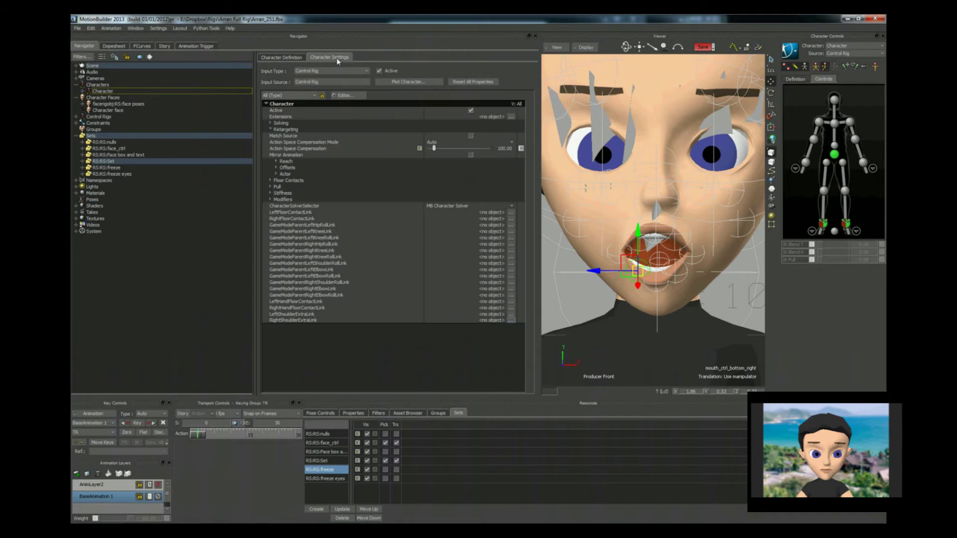
left_click(104, 111)
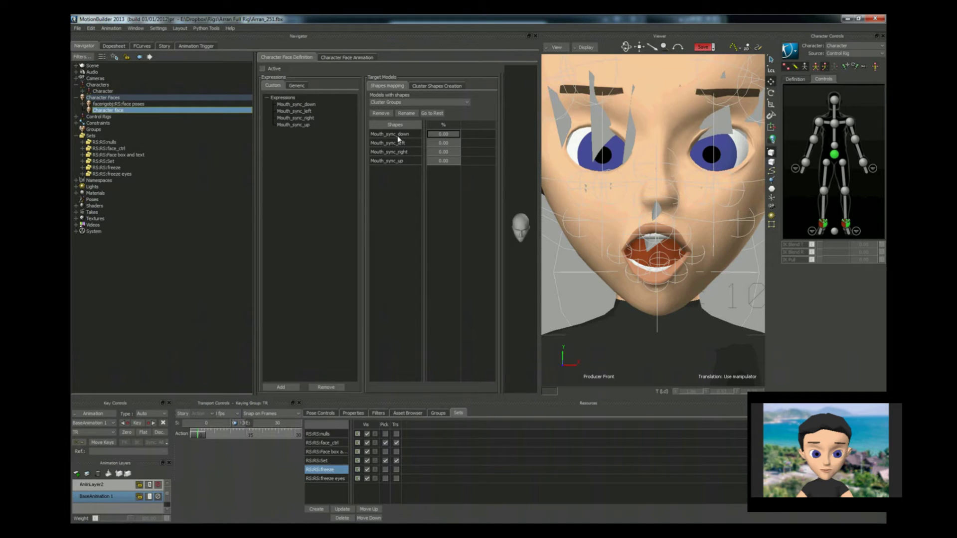
Snap the Mouth_sync_down cluster shape from the current open-mouth pose
left_click(436, 86)
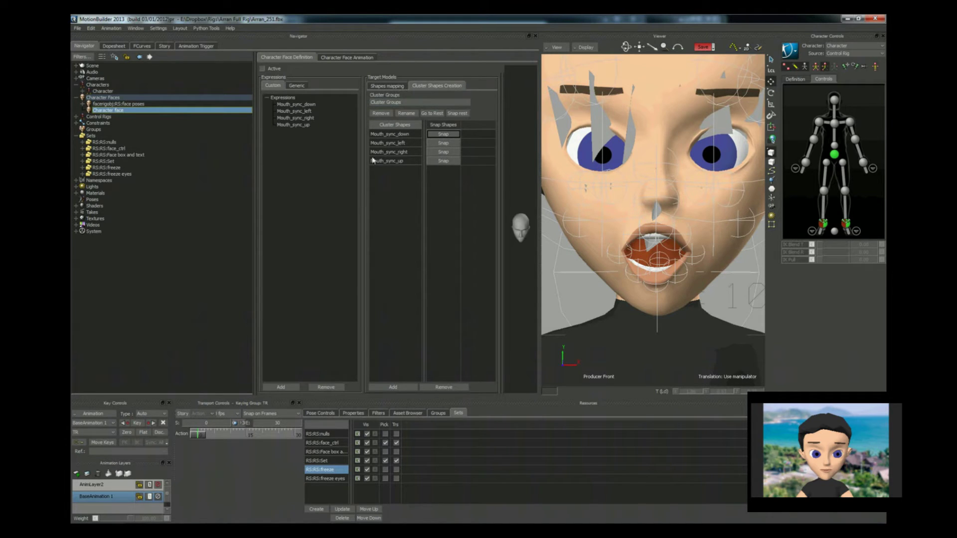
left_click(451, 135)
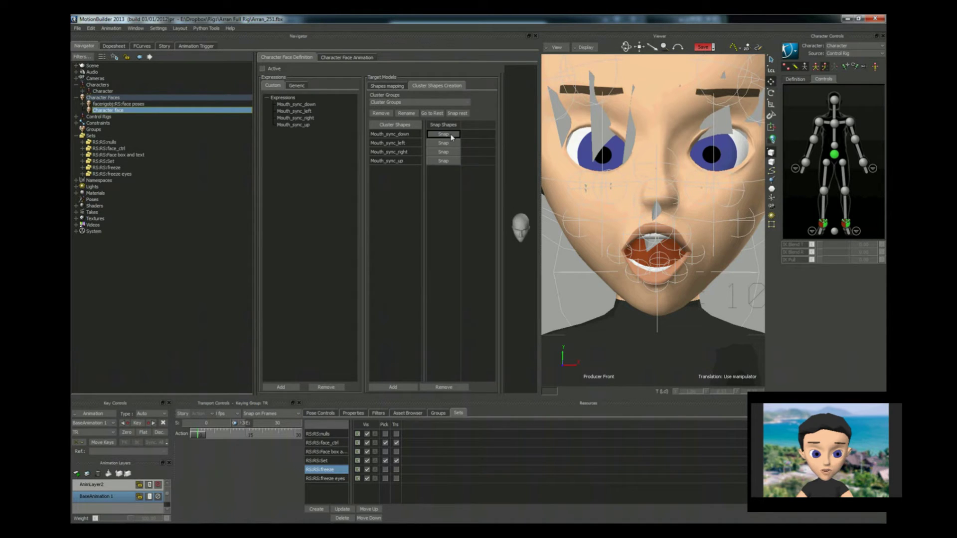
left_click(394, 143)
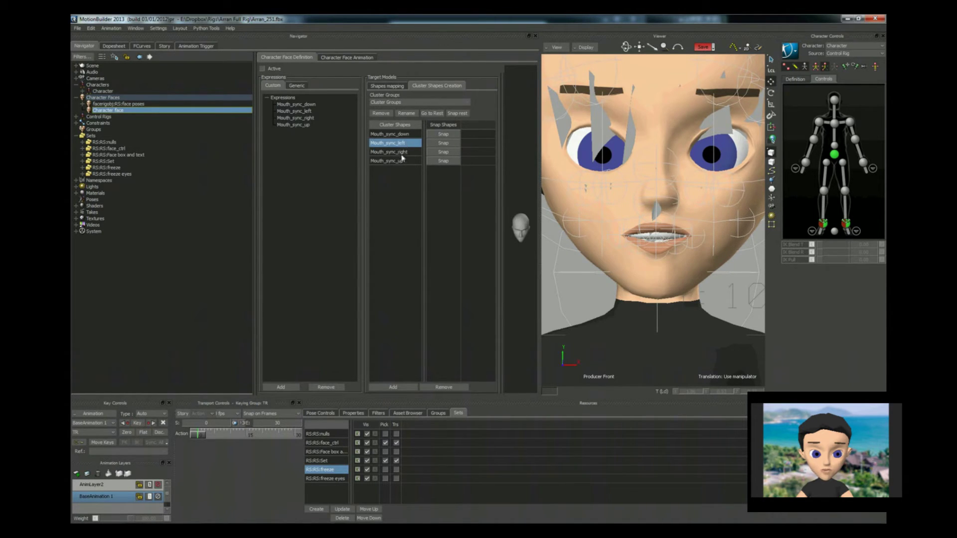
Preview each Mouth_sync cluster shape in turn, ending on Mouth_sync_down and Mouth_sync_up
left_click(395, 153)
left_click(394, 144)
left_click(397, 153)
left_click(397, 161)
left_click(397, 152)
left_click(398, 143)
left_click(398, 152)
left_click(398, 161)
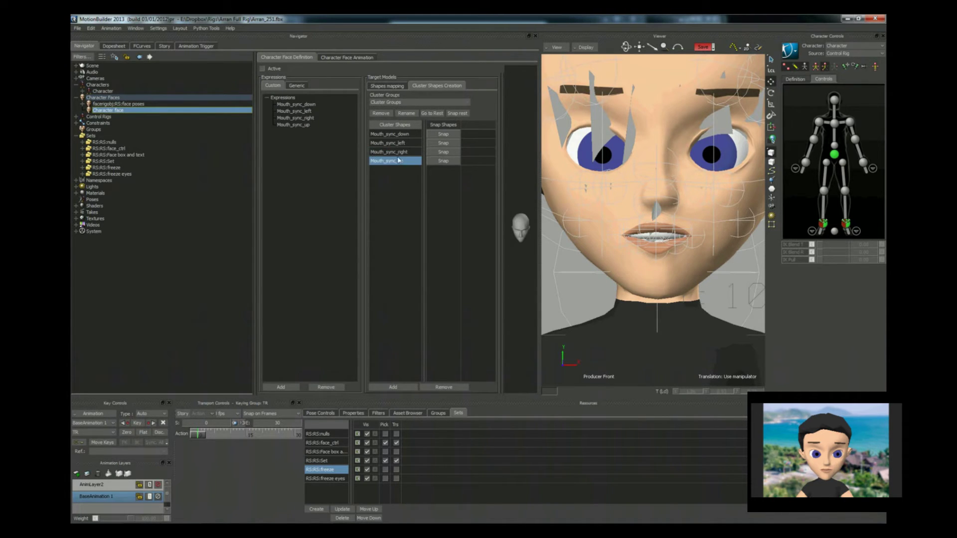
left_click(401, 136)
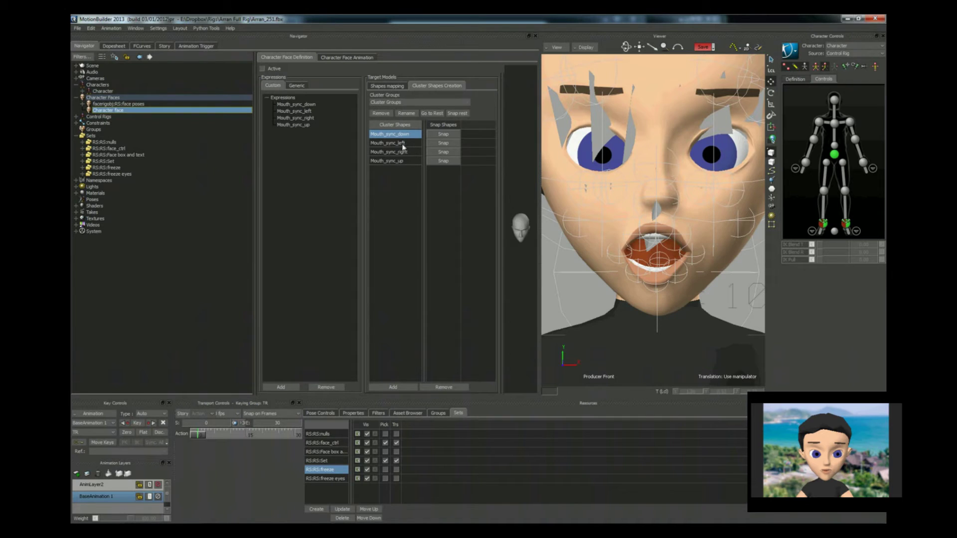
left_click(401, 161)
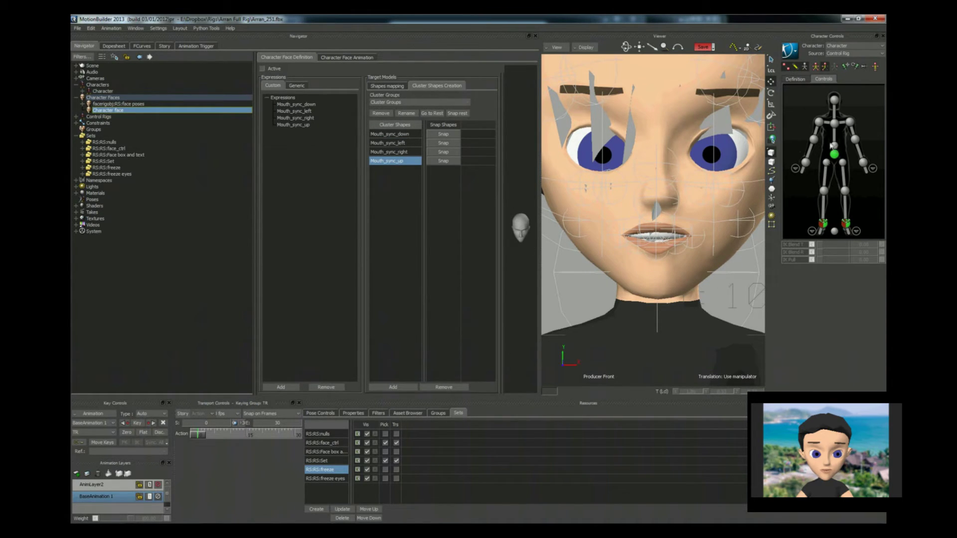
Select the jaw node in the Schematic and rotate it to close the mouth
key("ctrl+w")
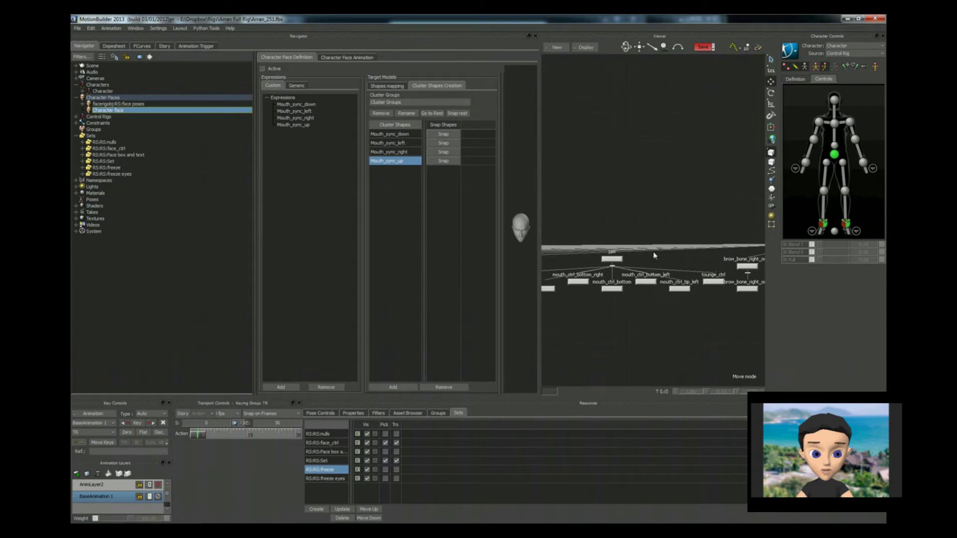
key("ctrl+w")
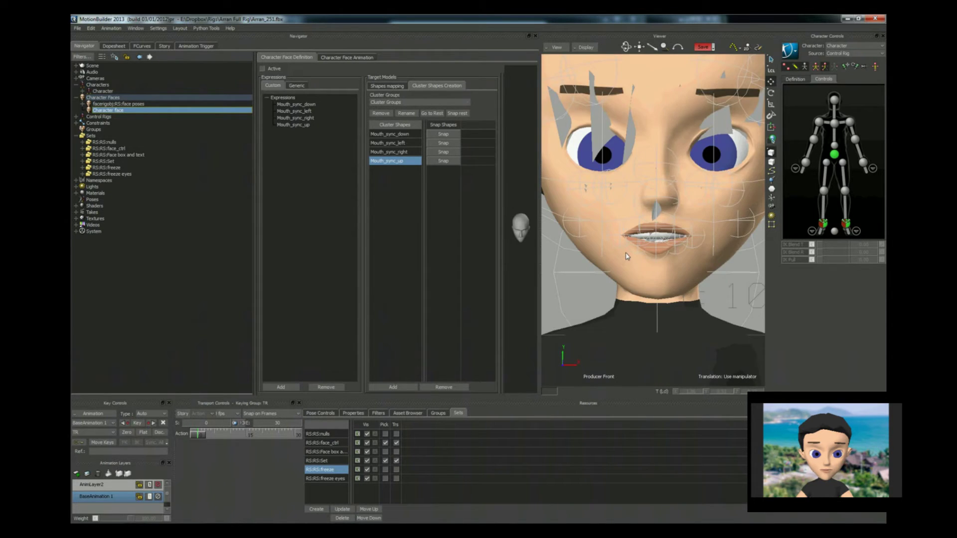
key("ctrl+w")
left_click(612, 259)
key("ctrl+w")
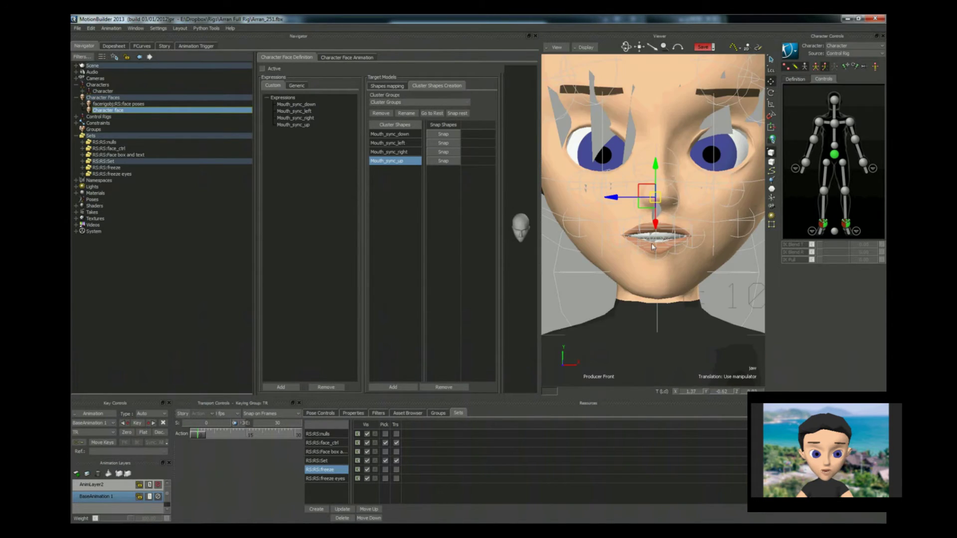
key("r")
left_click_drag(656, 208, 656, 202)
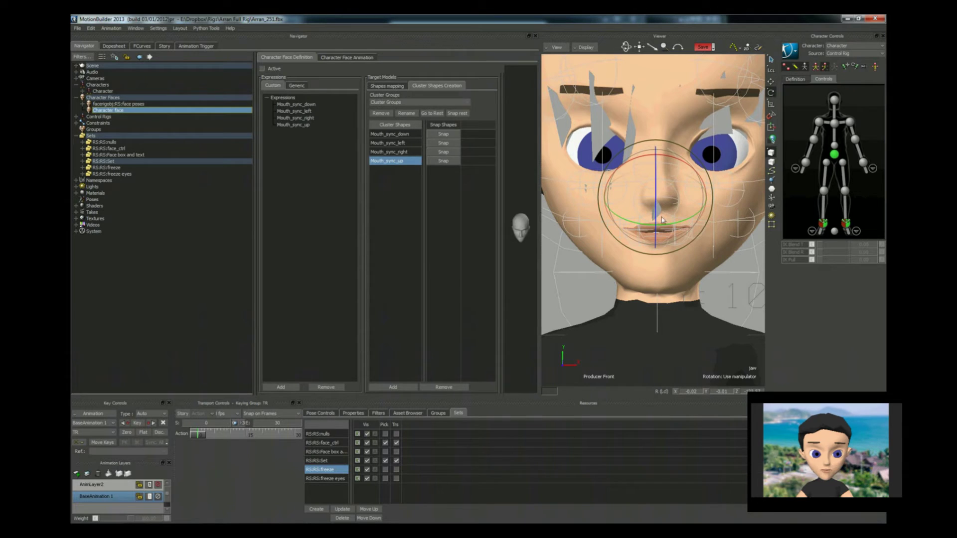
Select the lip corner and centre controls for moving, then select the Character face
left_click(591, 295)
scroll(633, 241, "up", 4)
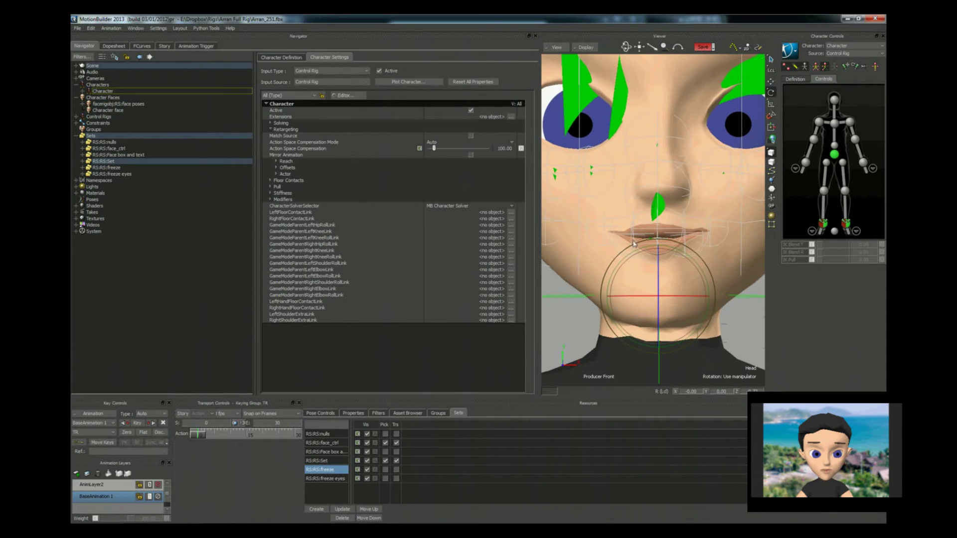
left_click(600, 231)
left_click(726, 231)
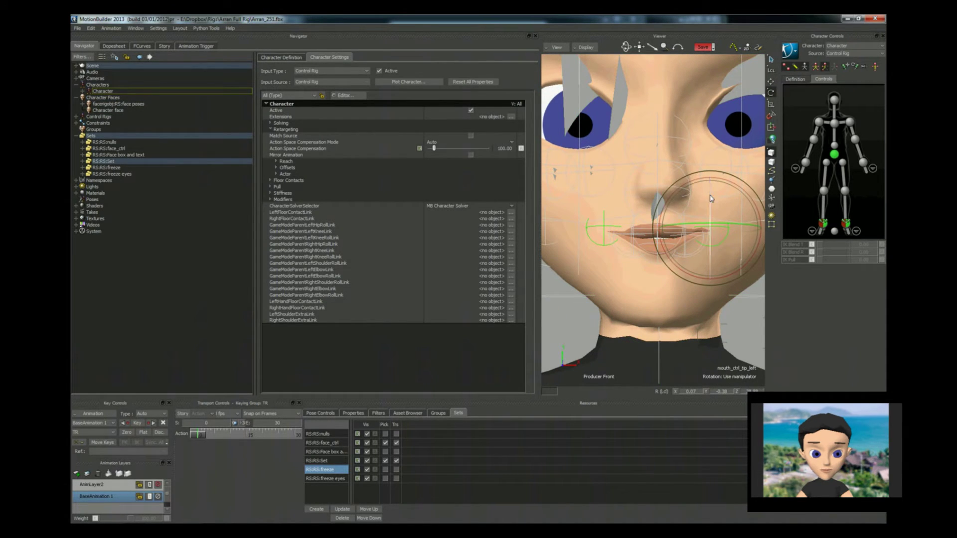
key("t")
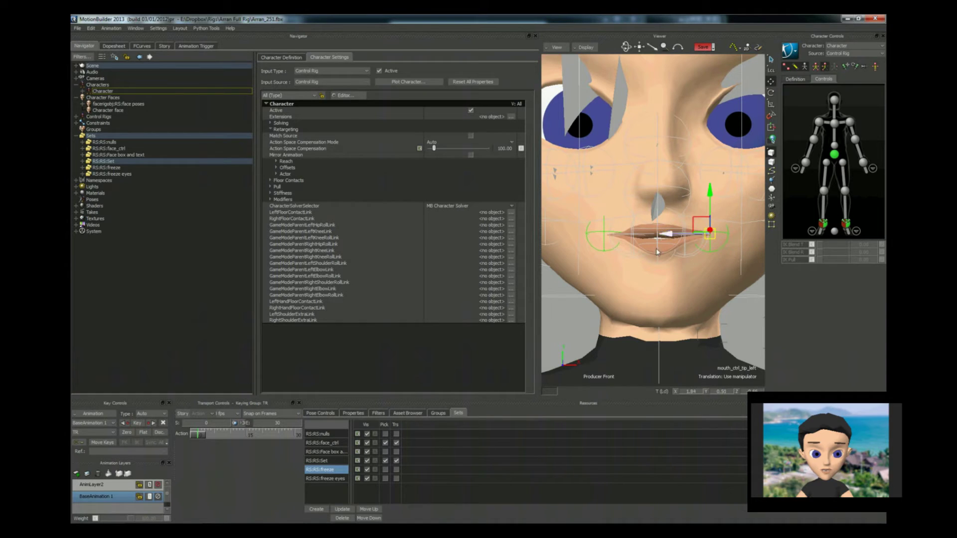
left_click(657, 253)
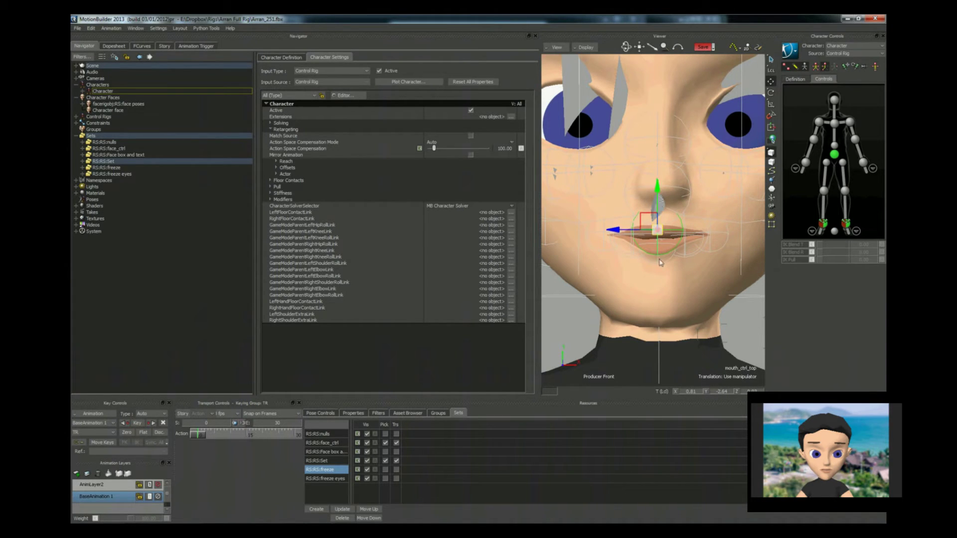
left_click(659, 261)
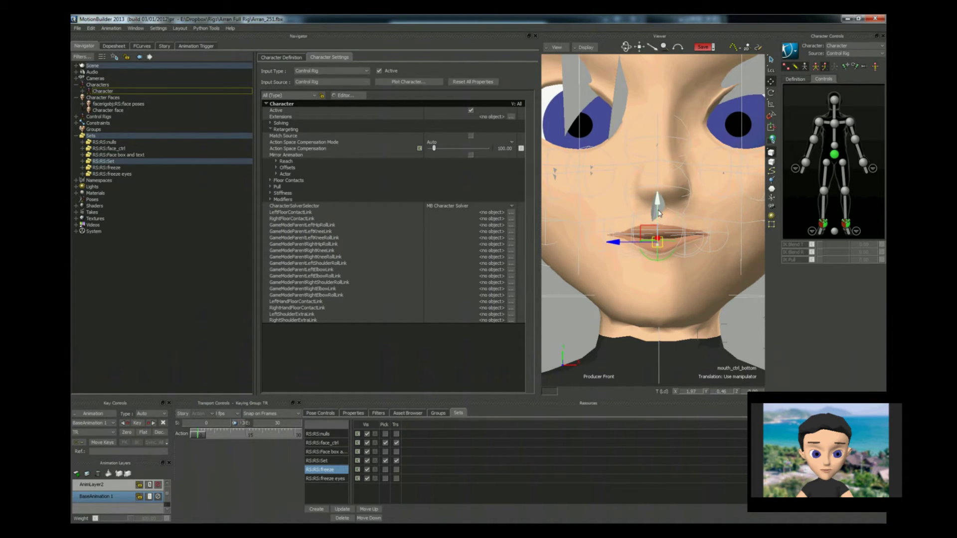
left_click(296, 57)
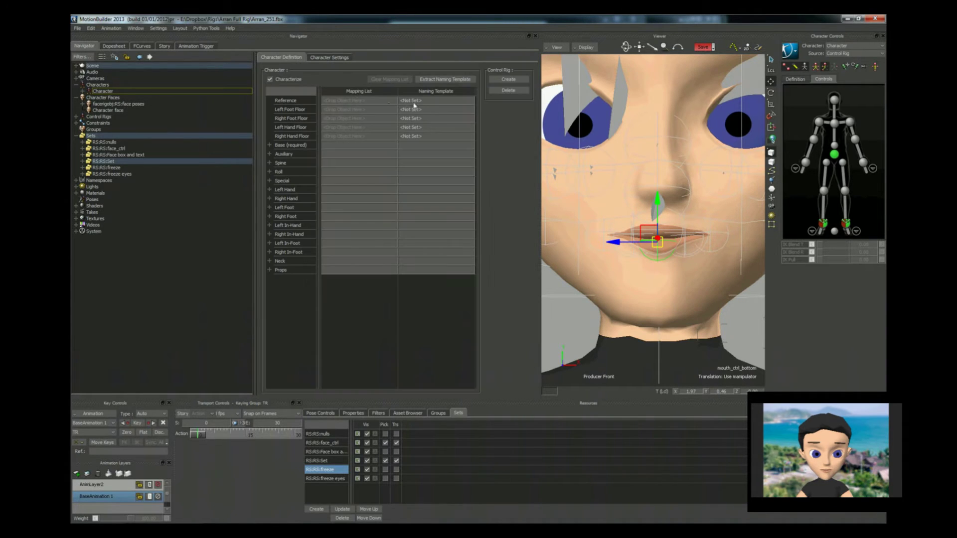
left_click(113, 111)
With the face definition locked, snap Mouth_sync_up from the closed-mouth pose and check the shapes
double_click(116, 112)
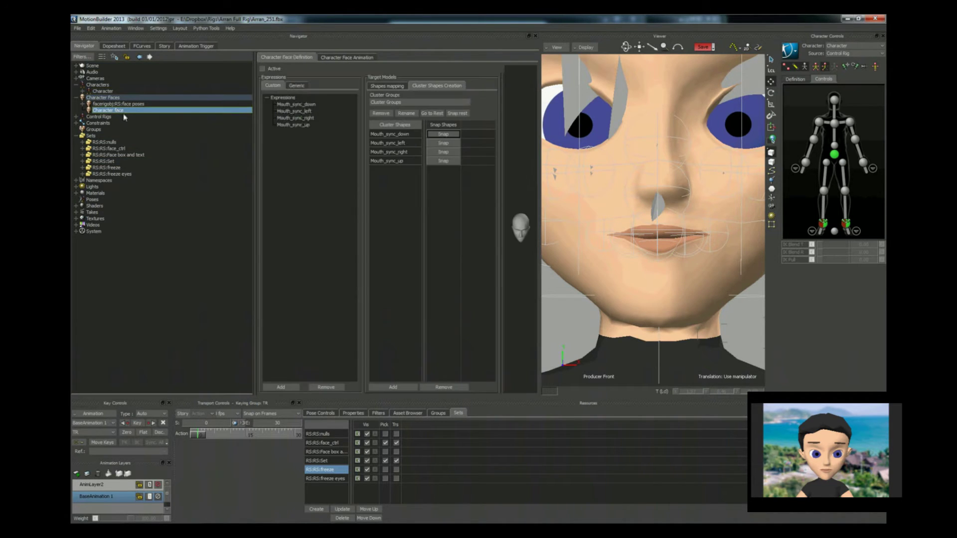
left_click(126, 57)
left_click(447, 164)
left_click(403, 162)
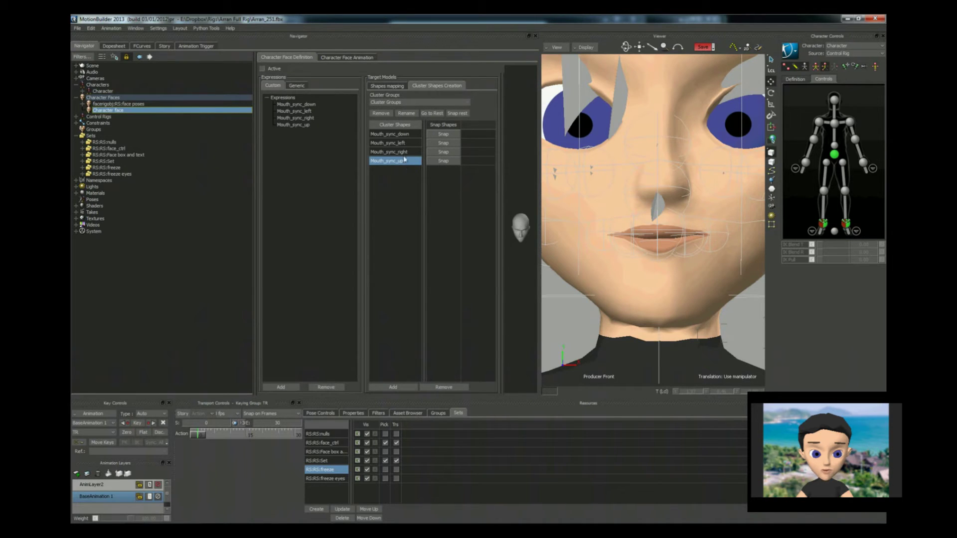
left_click(410, 134)
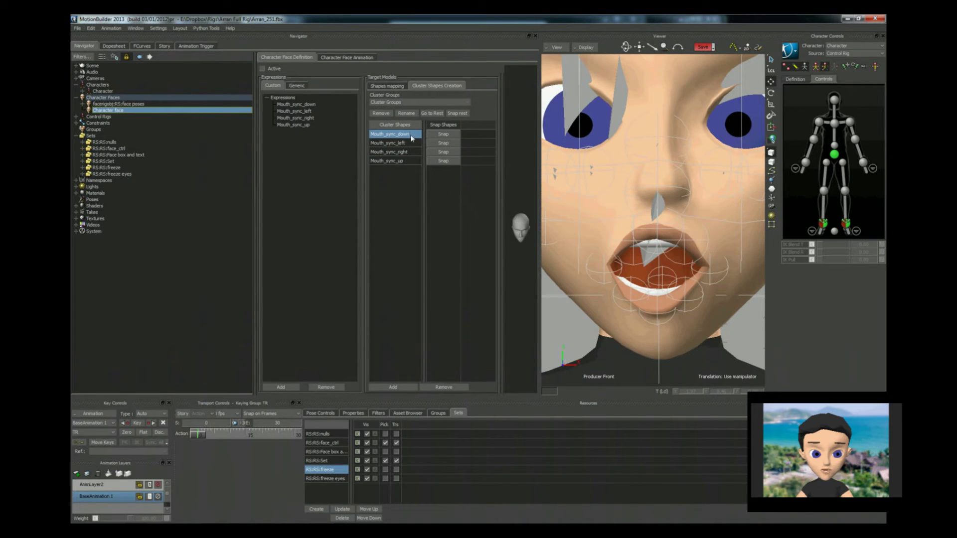
left_click(307, 112)
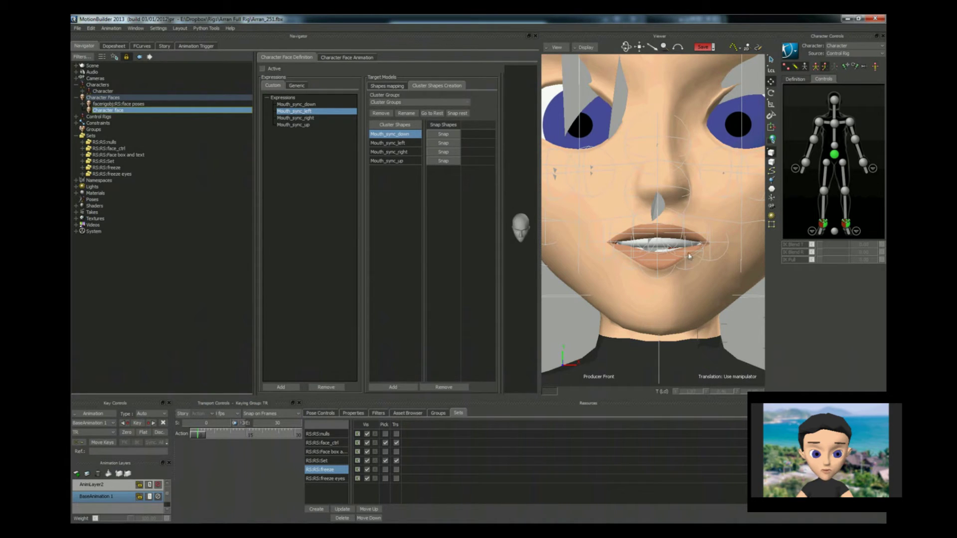
left_click(683, 272)
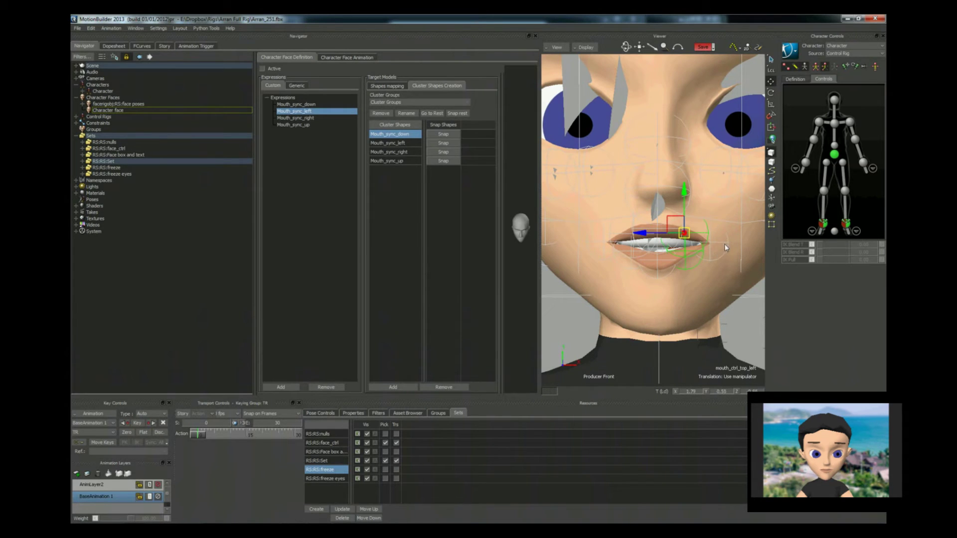
Move the left mouth corner inward and shift the lower right lip control sideways
left_click(710, 243)
left_click_drag(673, 244, 664, 244)
left_click(700, 267)
left_click(700, 258)
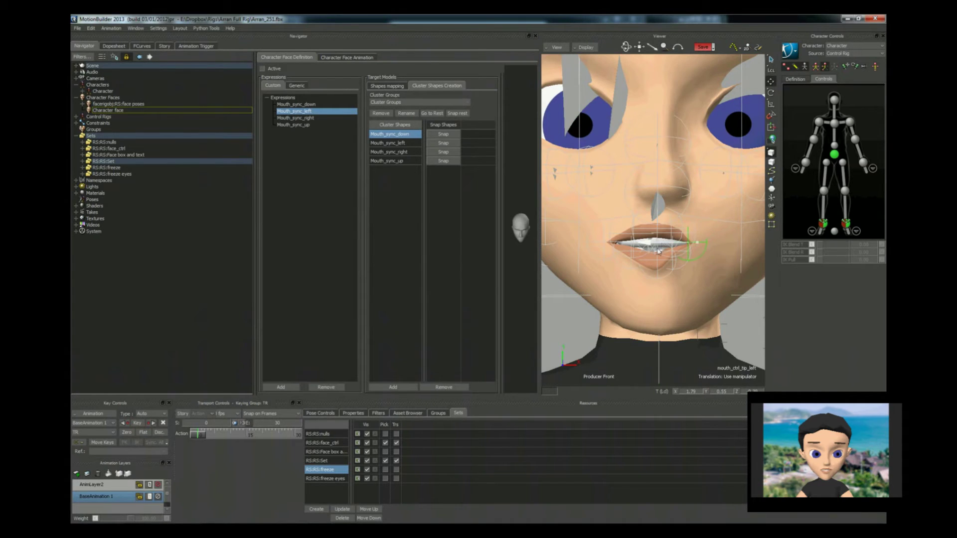
left_click(657, 246)
left_click(632, 233)
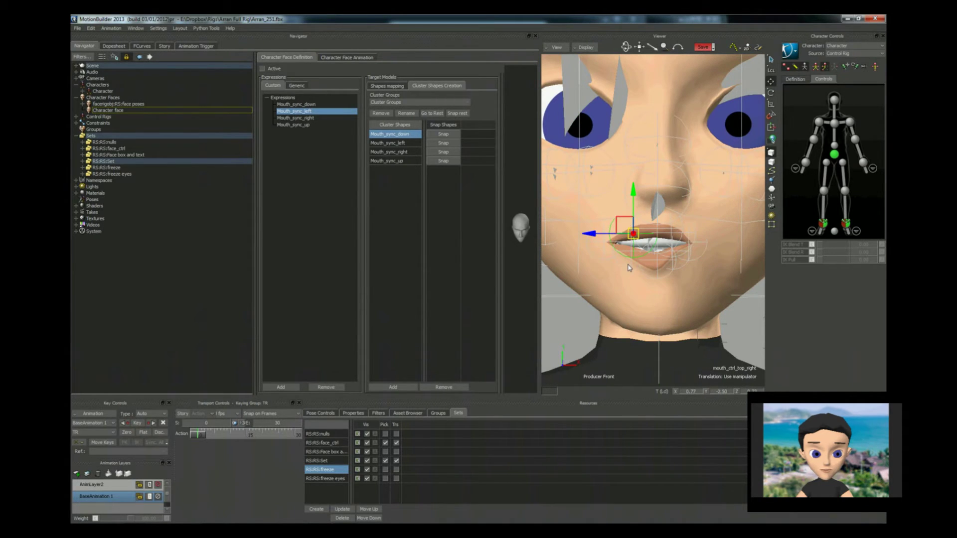
left_click(630, 265)
left_click_drag(589, 252, 596, 257)
Adjust the left mouth corner and reshape the upper lip's side control to purse the lips
left_click(605, 249)
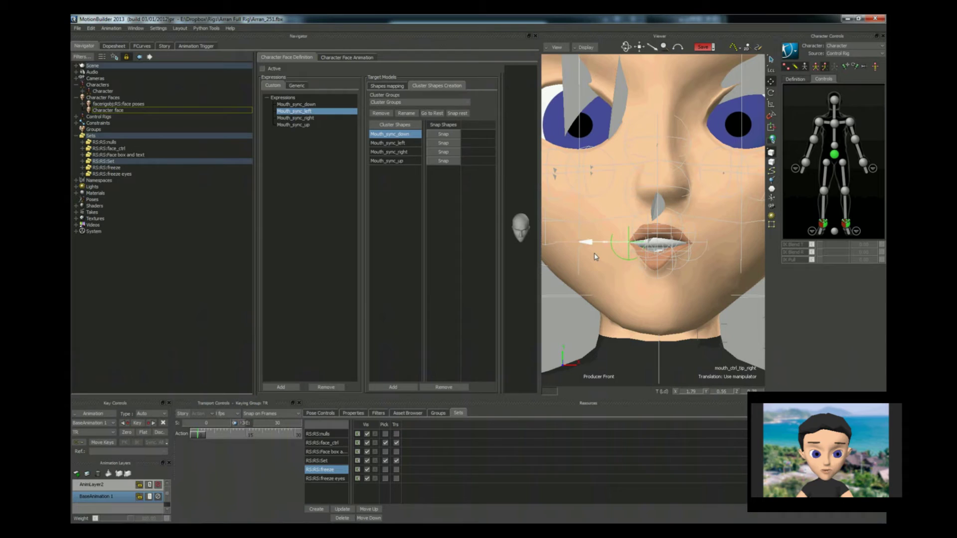
left_click(704, 248)
left_click_drag(644, 243, 643, 243)
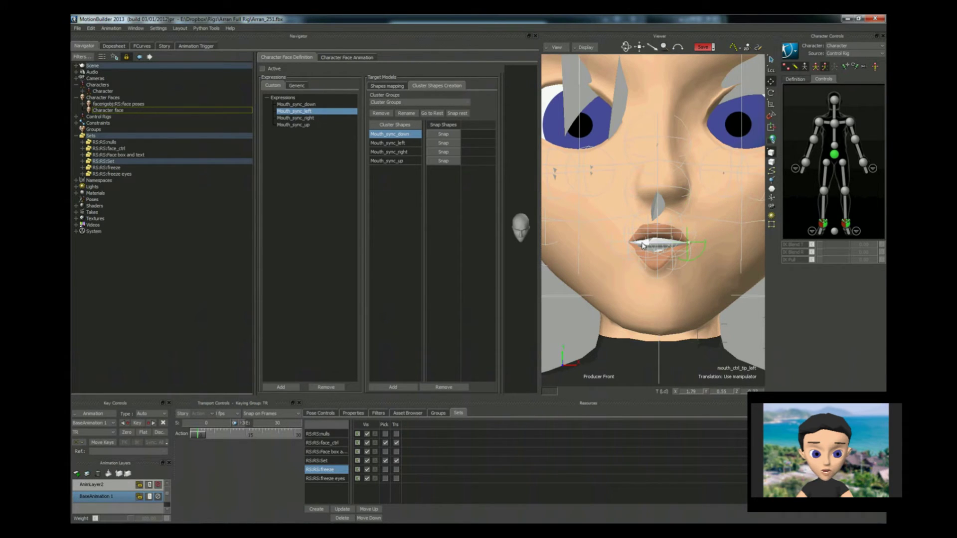
left_click(648, 243)
left_click(657, 229)
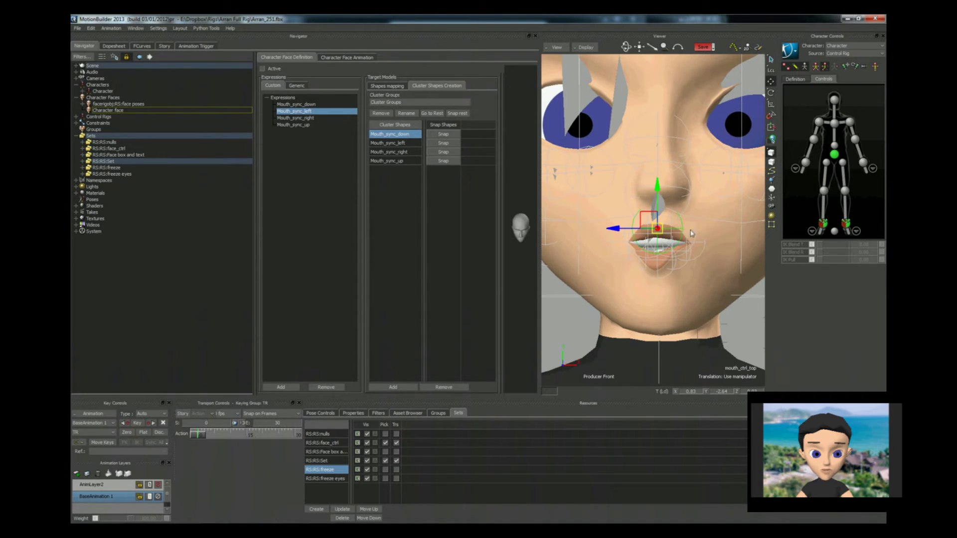
left_click(672, 238)
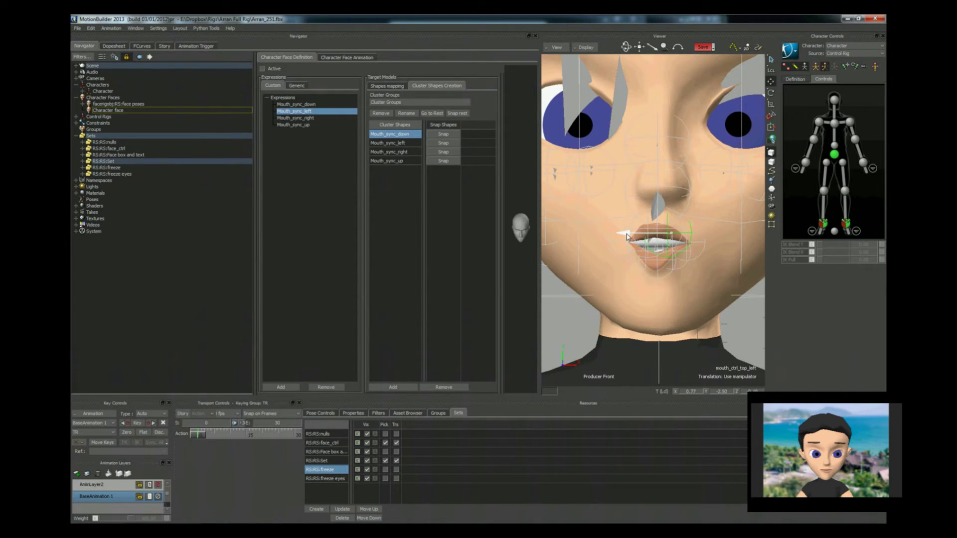
left_click_drag(627, 236, 657, 233)
left_click(658, 269)
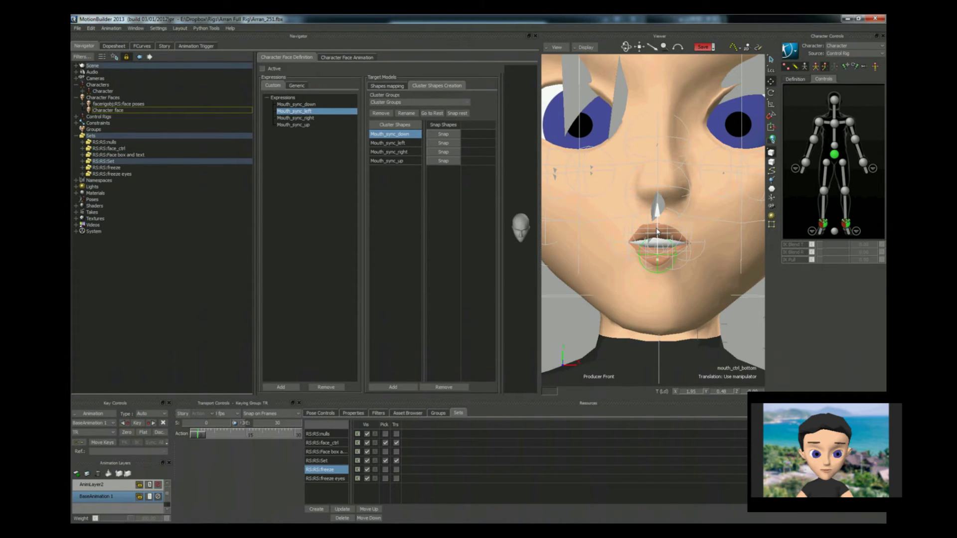
left_click(657, 230)
Pick the Mouth_sync_right shape and stretch the left mouth corner outward
left_click(407, 152)
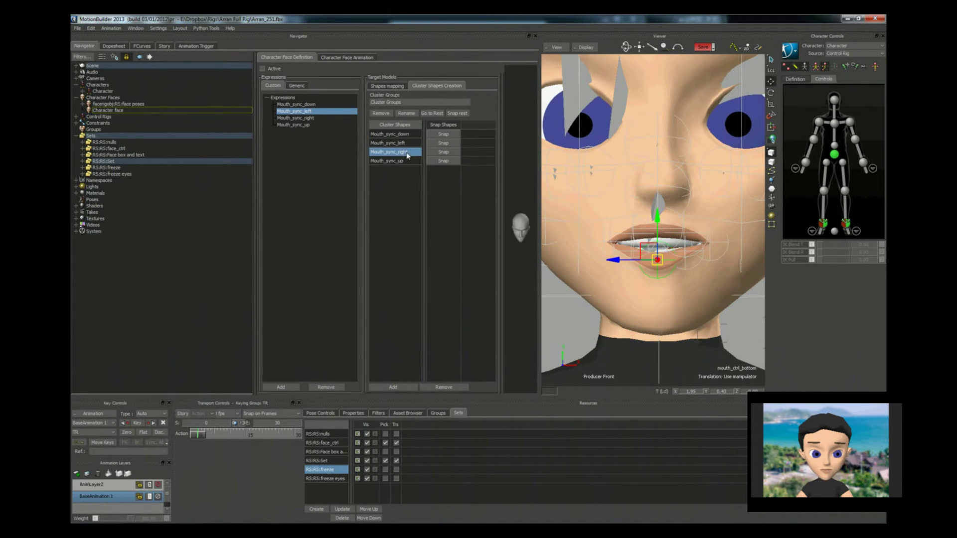
left_click(717, 245)
mouse_move(672, 244)
left_mouse_down()
mouse_move(694, 244)
mouse_move(648, 253)
mouse_move(658, 253)
left_mouse_up()
left_click(685, 242)
left_click(687, 265)
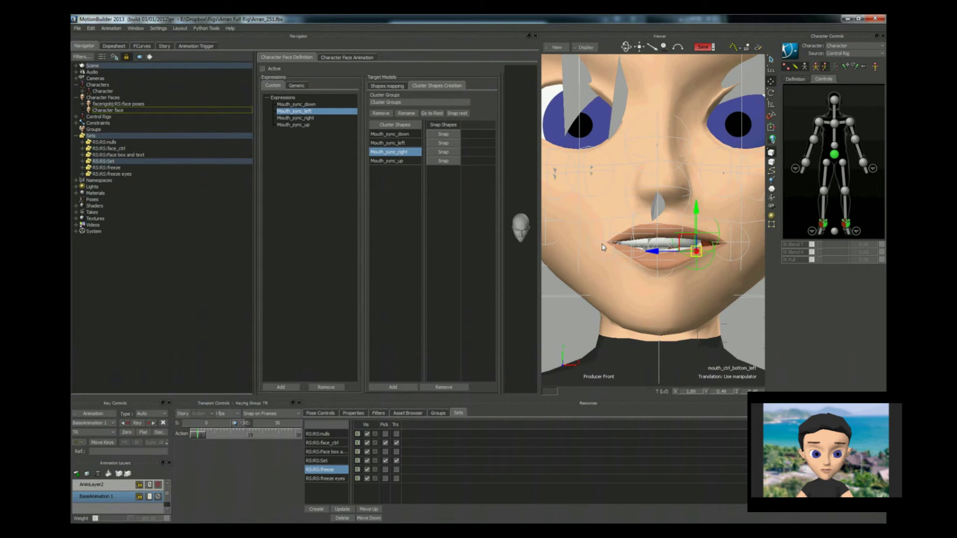
Stretch the right corner and lower lip outward, snap Mouth_sync_right, then preview Mouth_sync_down
left_click(602, 244)
left_click_drag(570, 243, 547, 245)
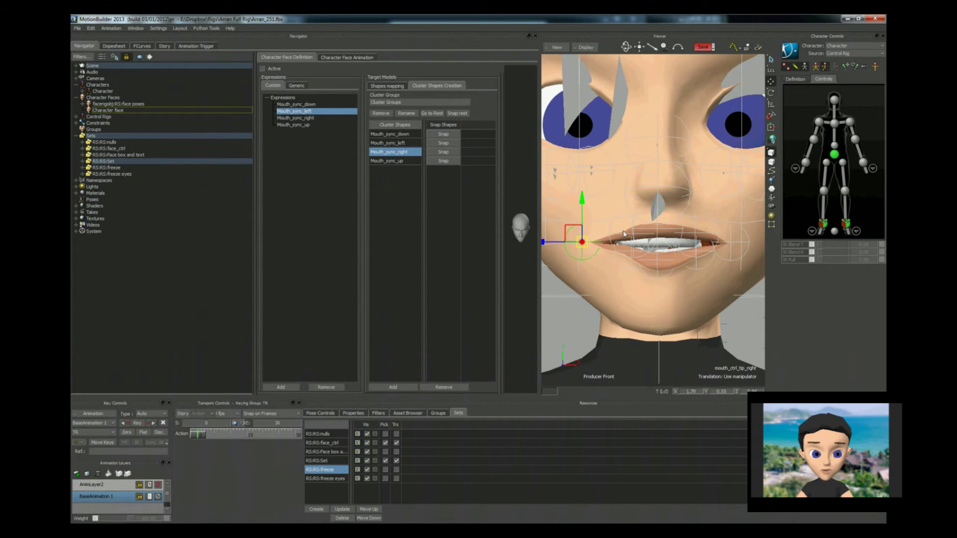
left_click(623, 233)
left_click(621, 263)
left_click_drag(629, 247, 597, 240)
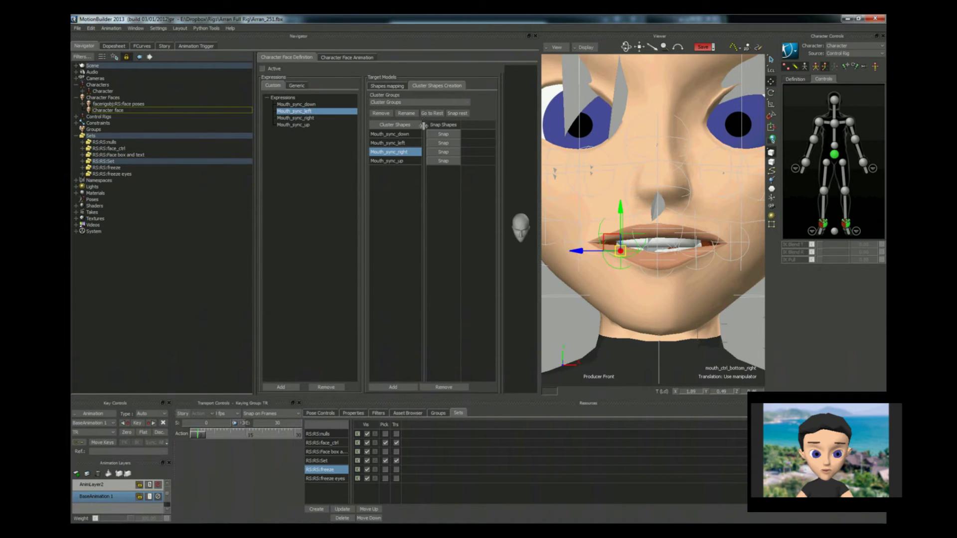
left_click(442, 153)
left_click(394, 135)
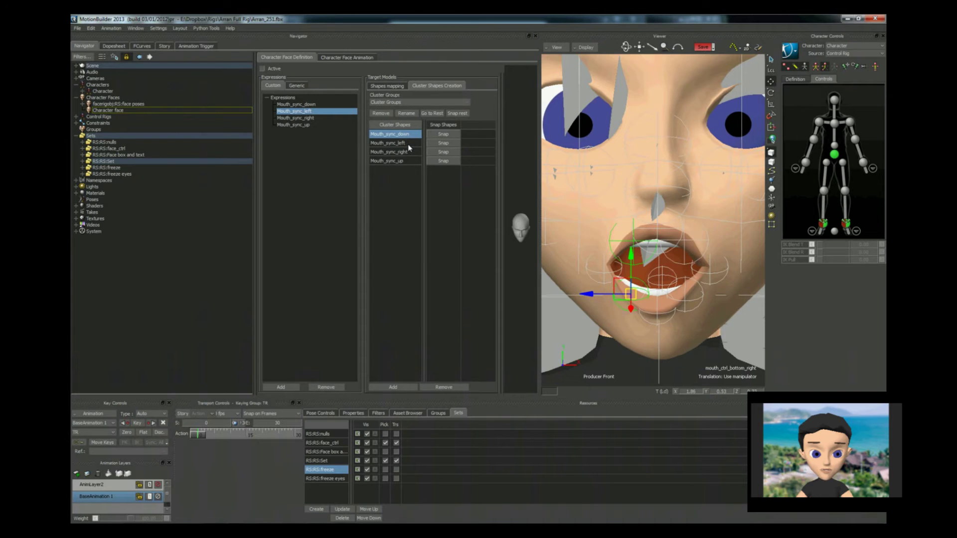
left_click(408, 144)
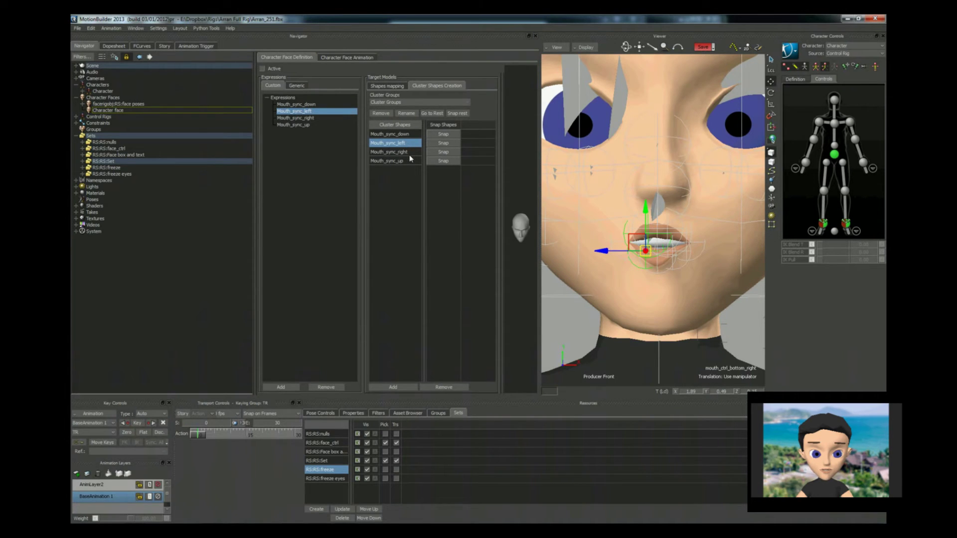
left_click(408, 152)
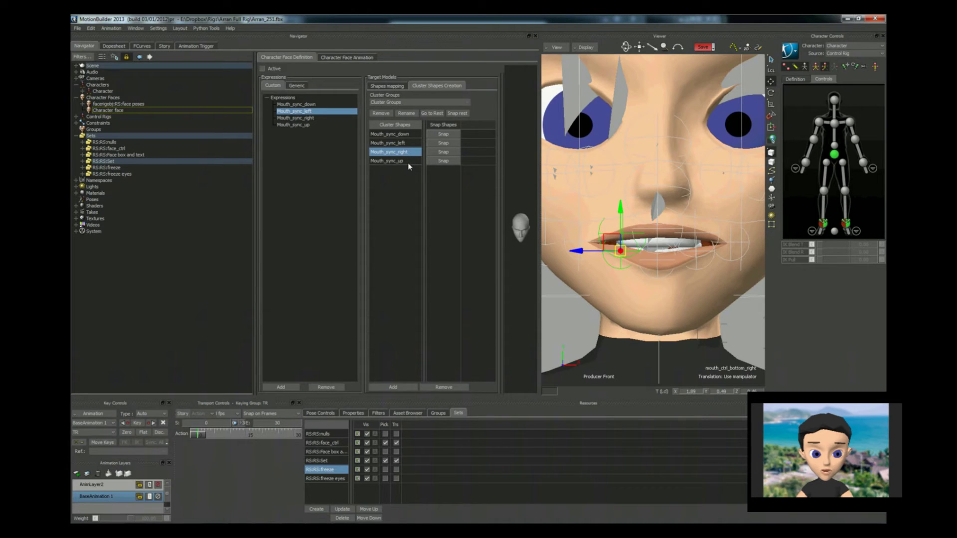
left_click(407, 161)
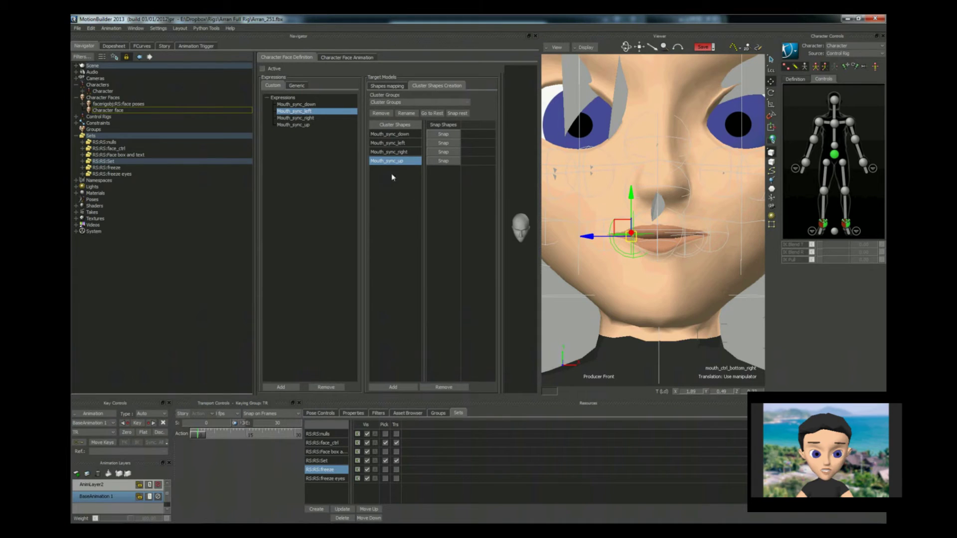
left_click(304, 119)
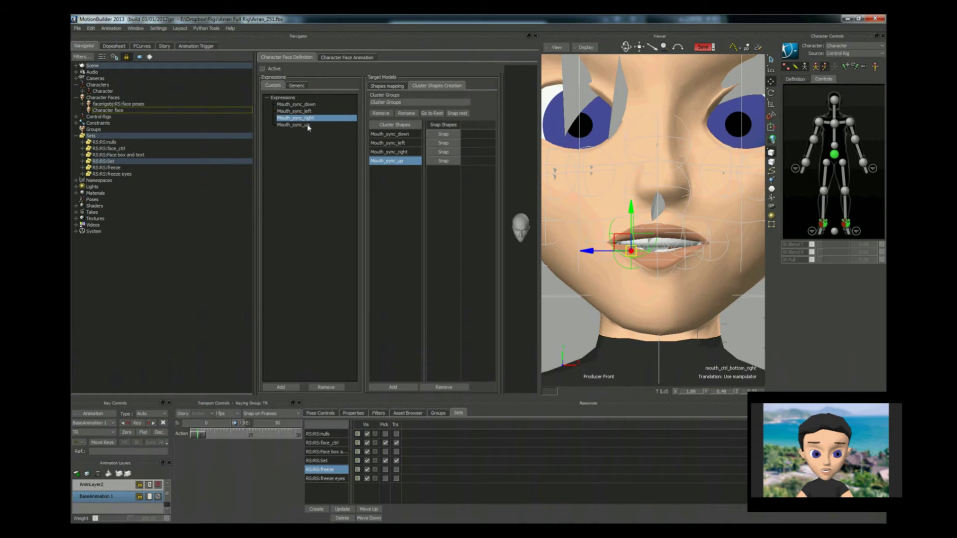
left_click(304, 126)
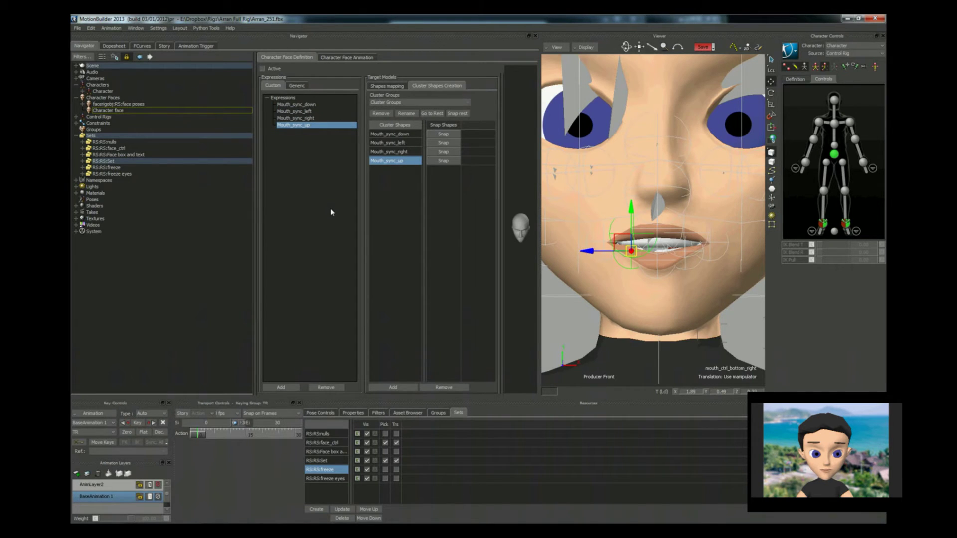
In Shapes mapping, set the Mouth_sync_down expression's matching shape to 100%
left_click(396, 86)
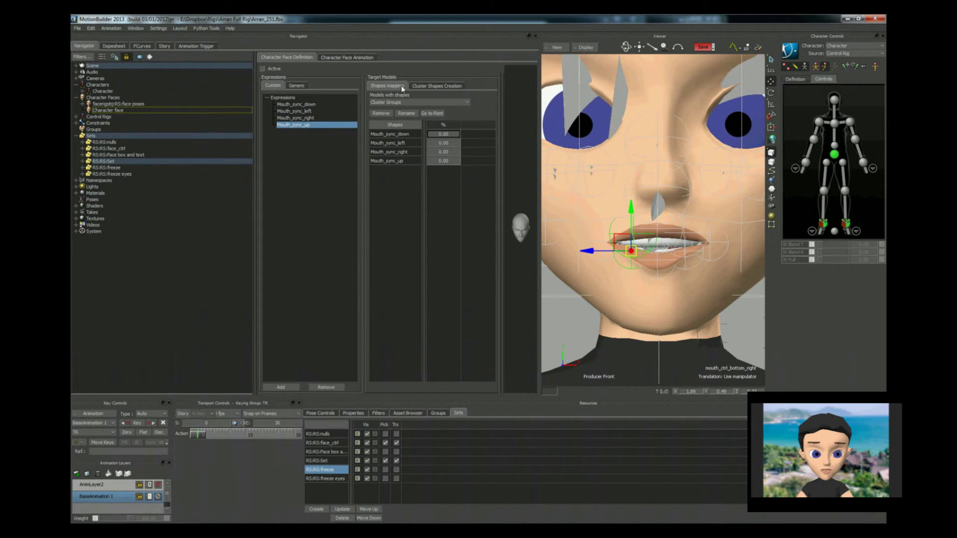
left_click(305, 105)
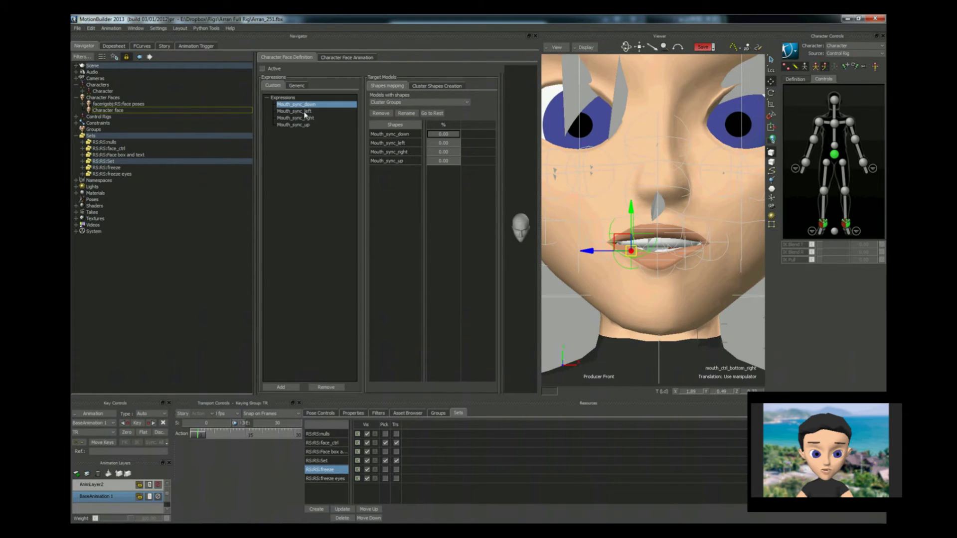
left_click(304, 111)
left_click(300, 124)
left_click(304, 118)
left_click(304, 111)
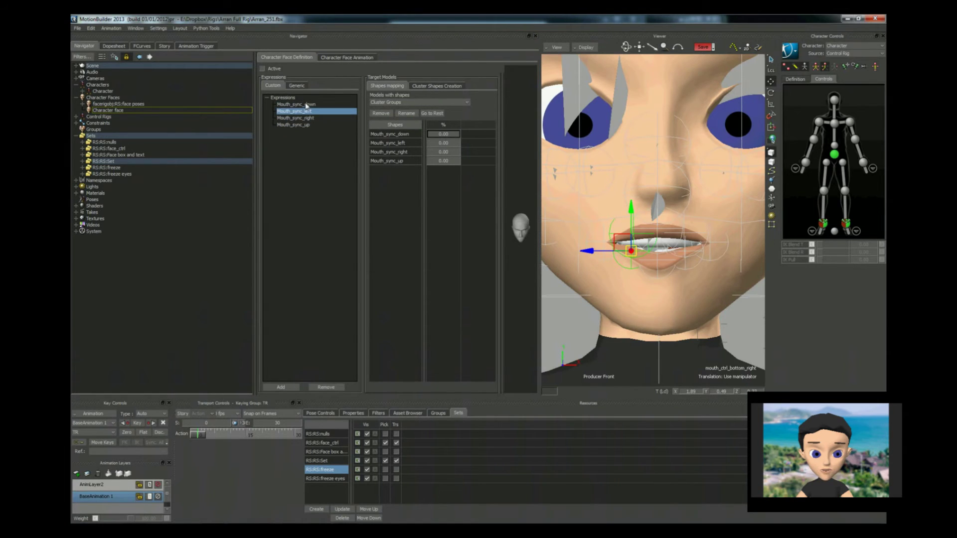
left_click(305, 105)
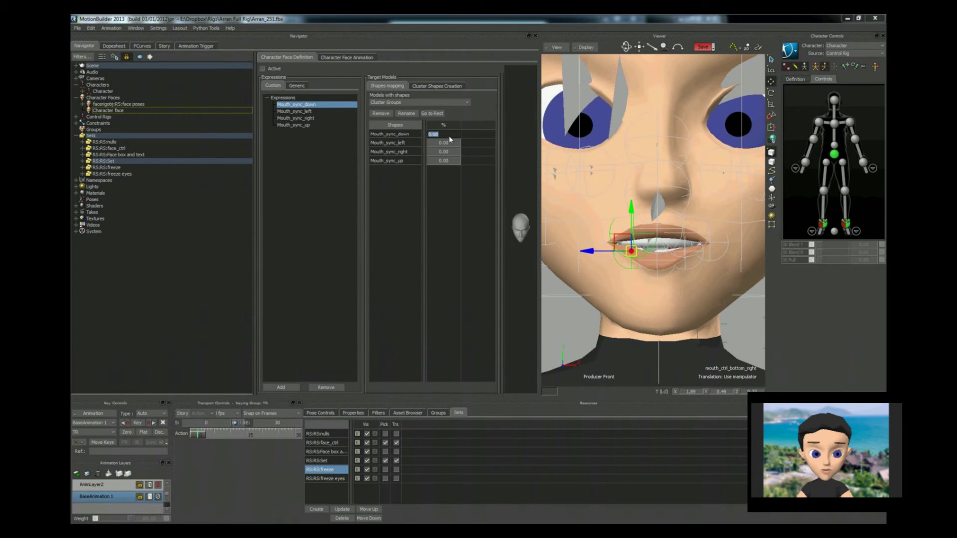
type("100")
key("Return")
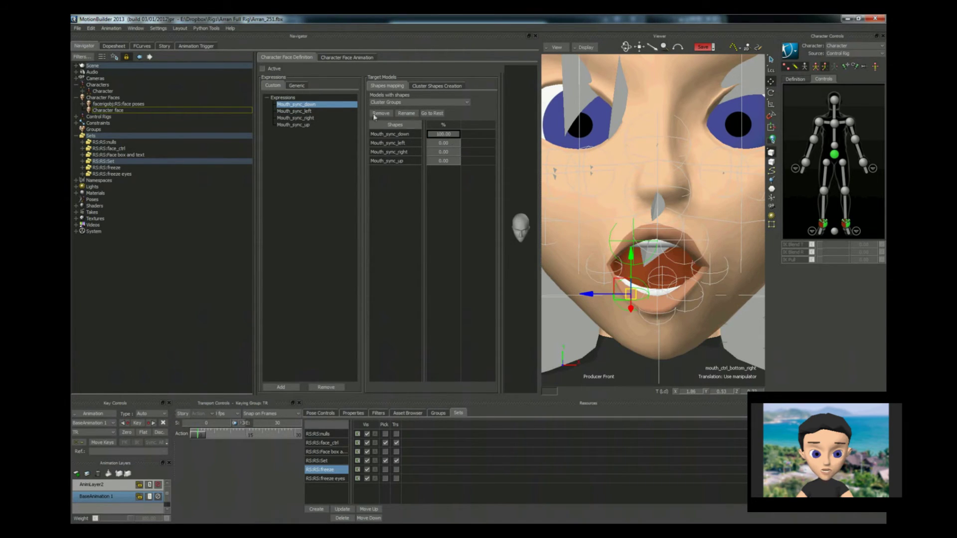
Map Mouth_sync_left, Mouth_sync_right and Mouth_sync_up to their matching shapes at 100%
left_click(310, 112)
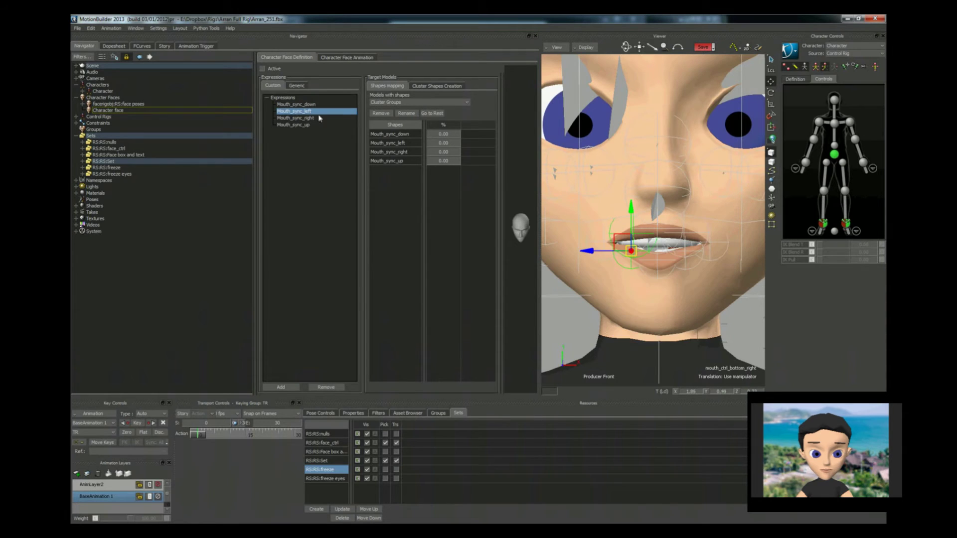
double_click(444, 143)
type("100")
key("Return")
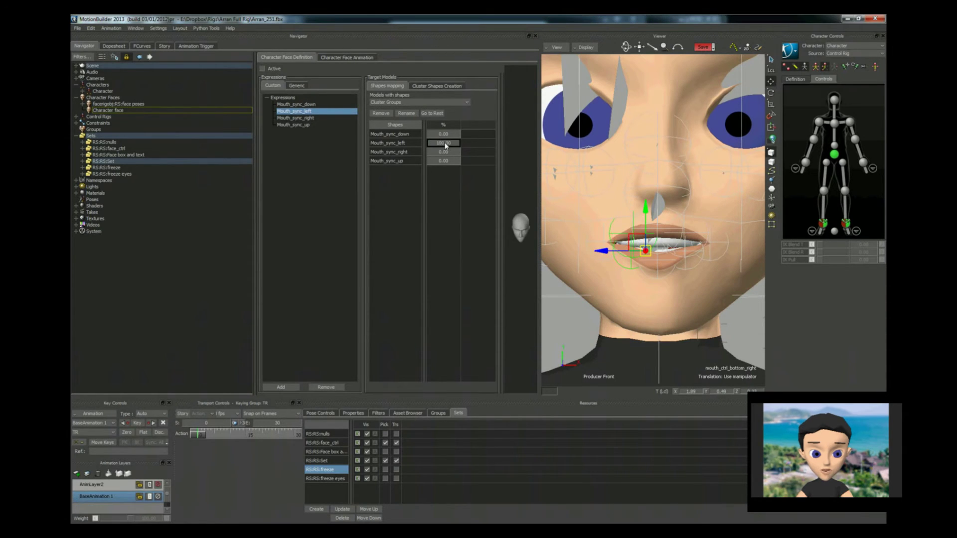
left_click(309, 118)
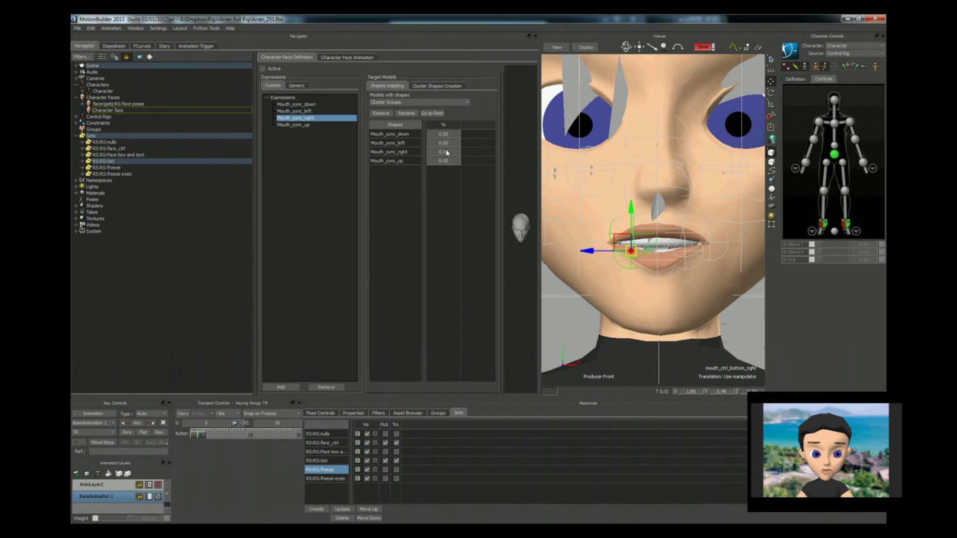
double_click(447, 152)
type("100")
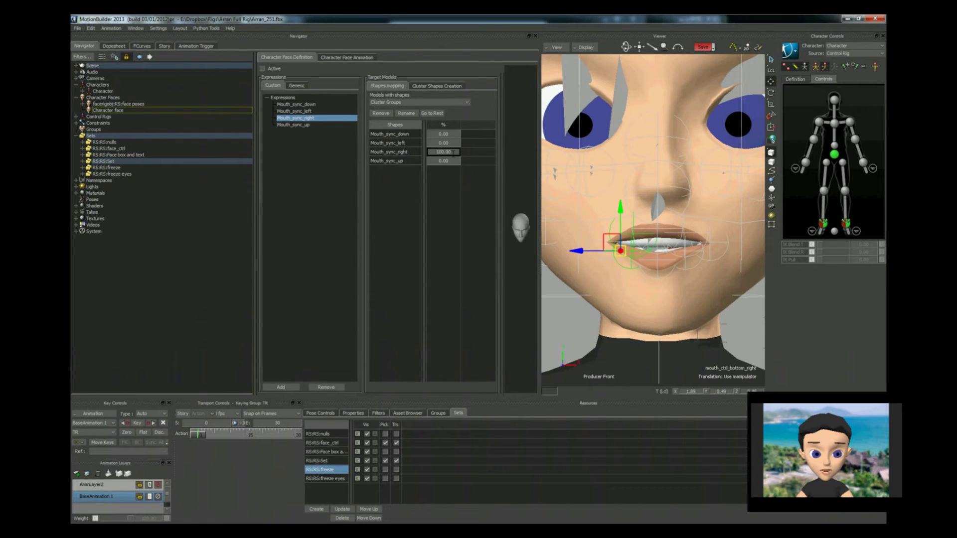
key("Return")
left_click(303, 124)
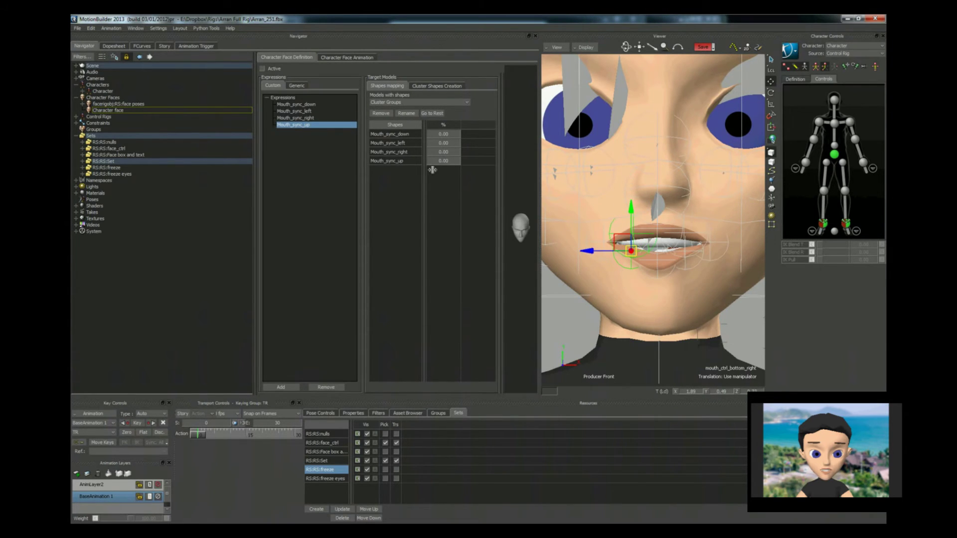
double_click(447, 162)
type("100")
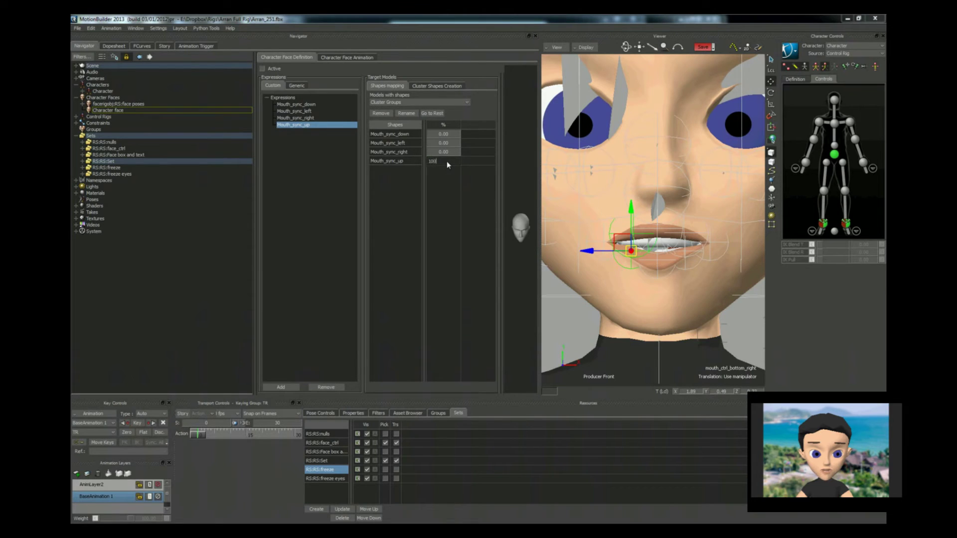
key("Return")
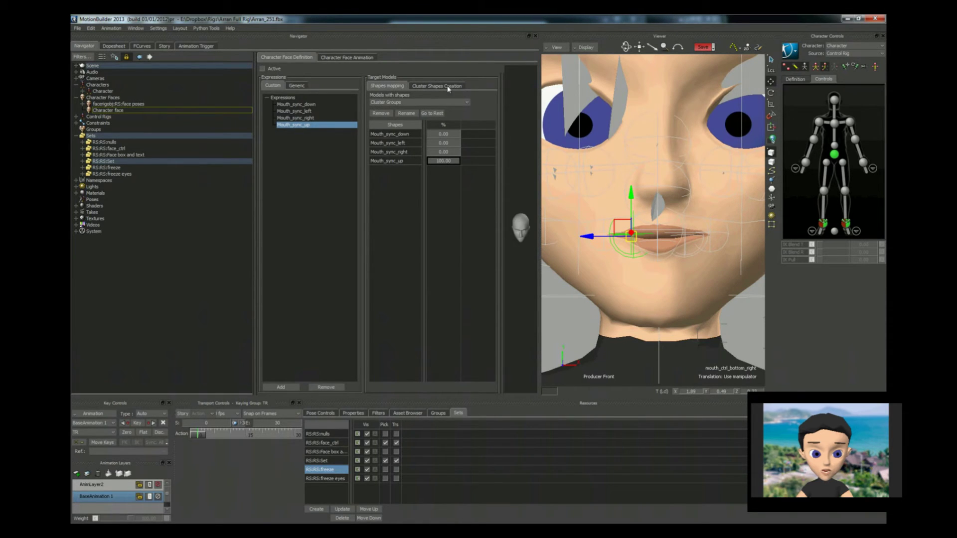
In Character Face Animation, test Mouth_sync_left at 45.45 and Mouth_sync_up at 22.09, then return to the definition
left_click(358, 59)
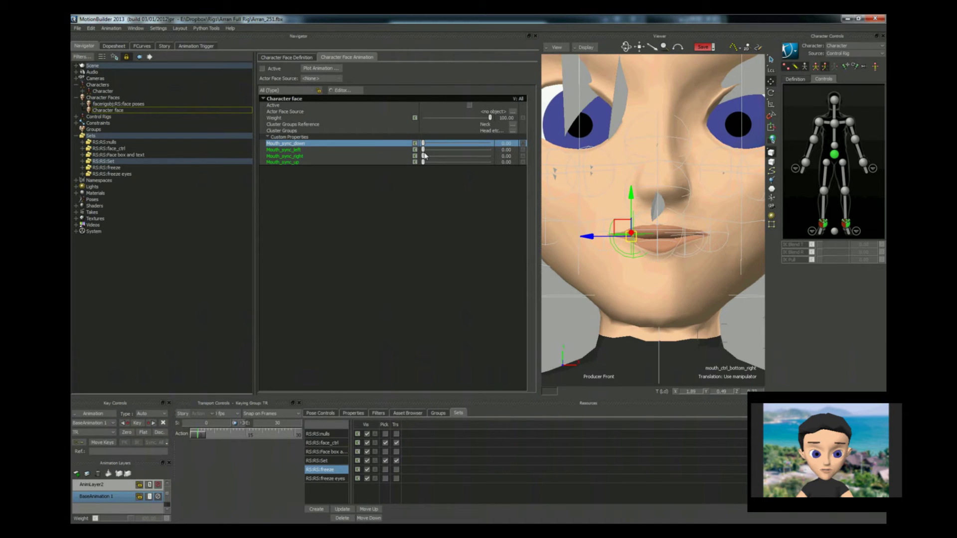
mouse_move(427, 153)
left_mouse_down()
mouse_move(459, 156)
mouse_move(418, 155)
left_mouse_up()
left_click(263, 70)
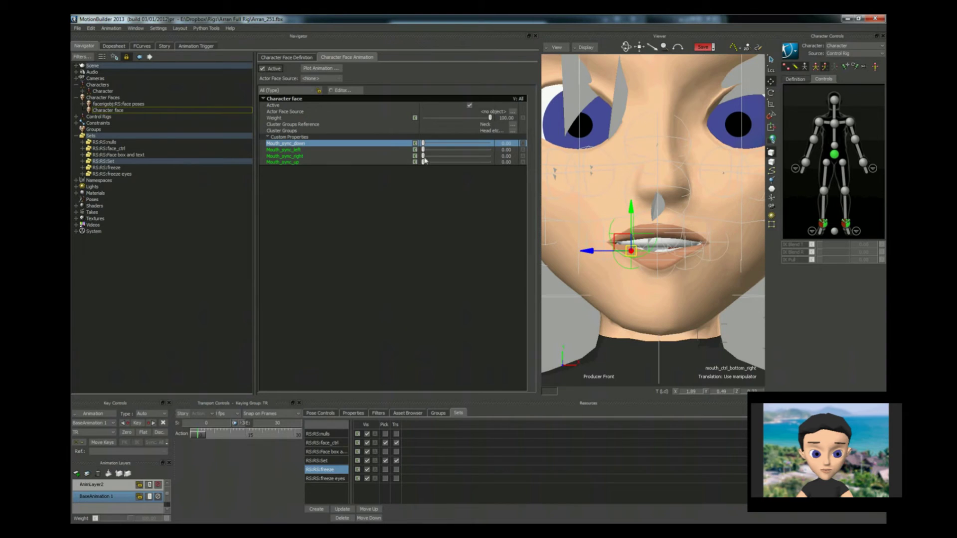
left_click_drag(420, 163, 425, 163)
mouse_move(410, 163)
left_mouse_down()
mouse_move(433, 162)
mouse_move(428, 171)
mouse_move(477, 157)
mouse_move(439, 146)
mouse_move(473, 150)
mouse_move(419, 161)
mouse_move(453, 157)
mouse_move(414, 146)
mouse_move(408, 161)
left_mouse_up()
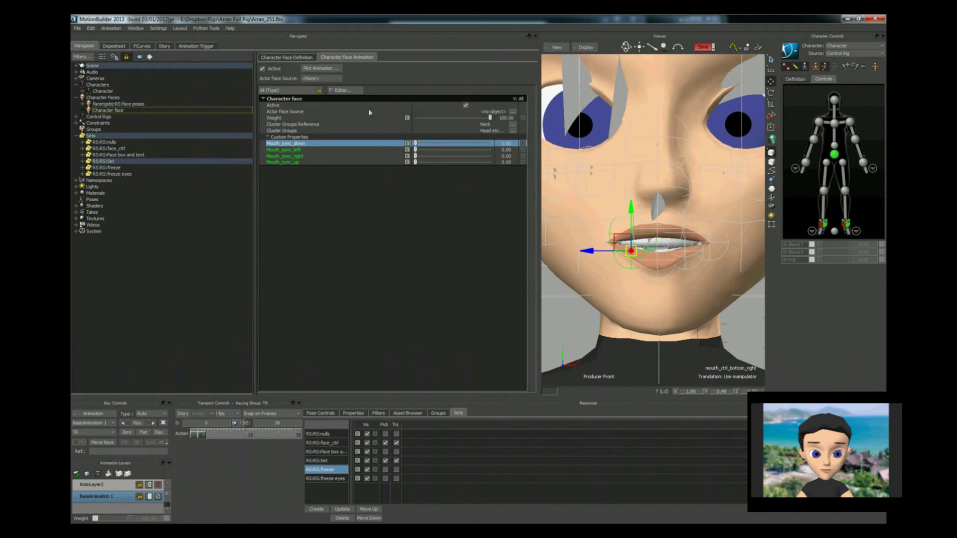
left_click(295, 59)
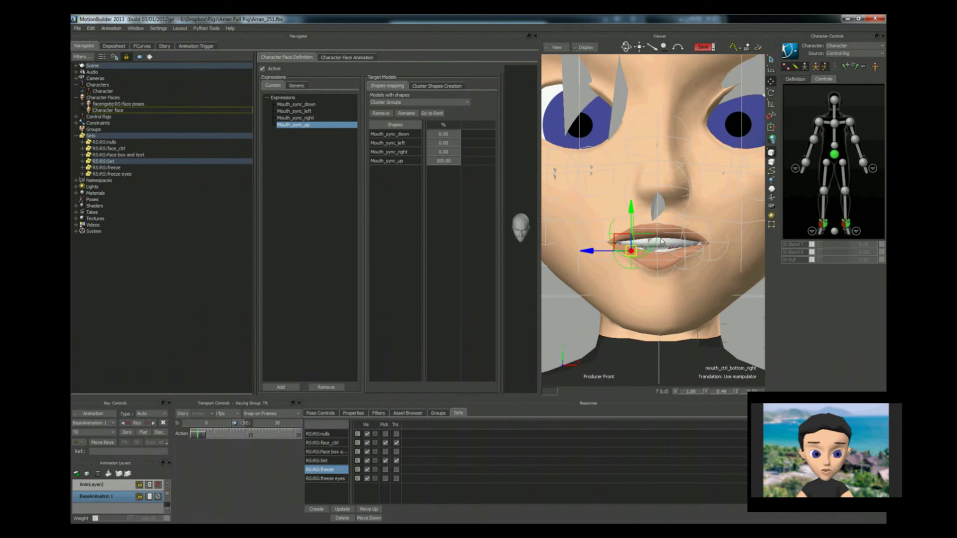
Pan to the facial control boxes, select the Sync face control, then select the Emote control
scroll(679, 217, "down", 5)
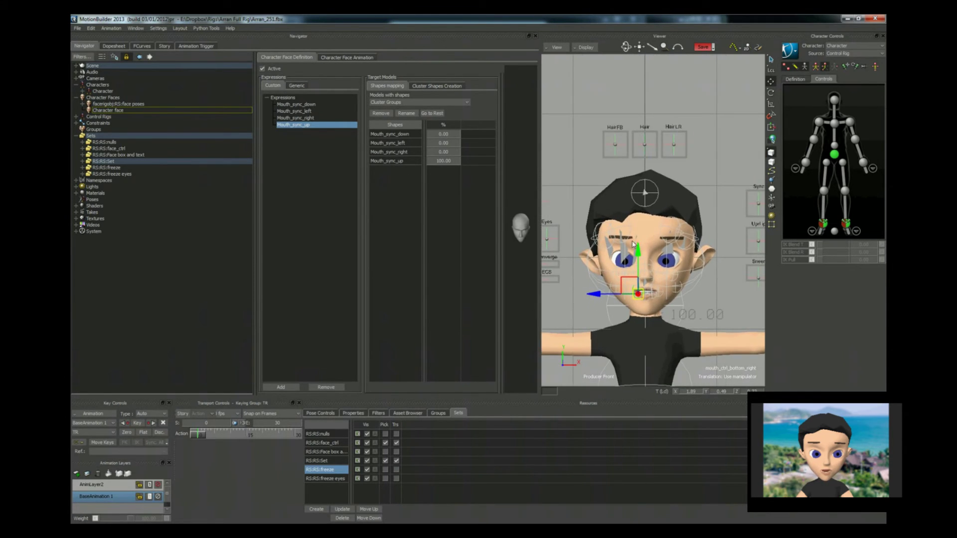
middle_click_drag(722, 243, 629, 245)
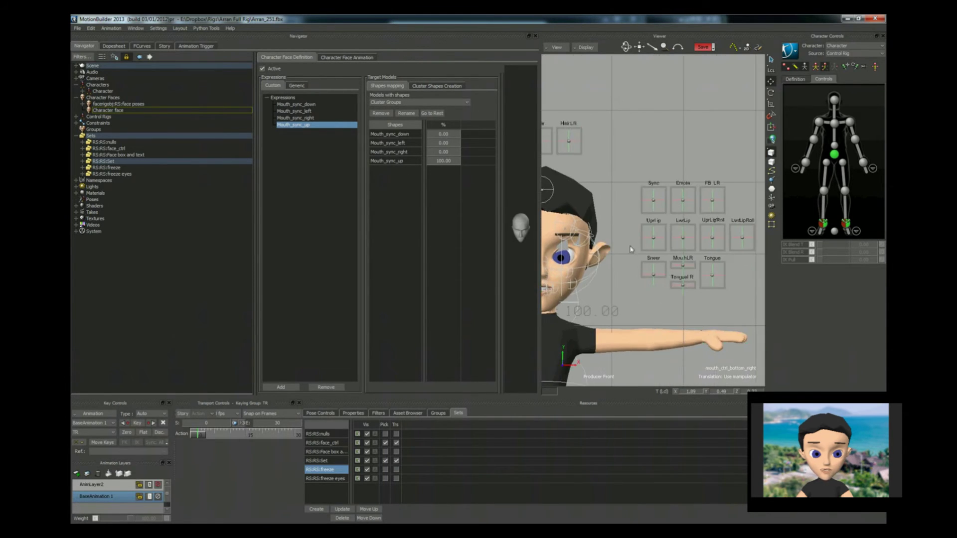
left_click(654, 202)
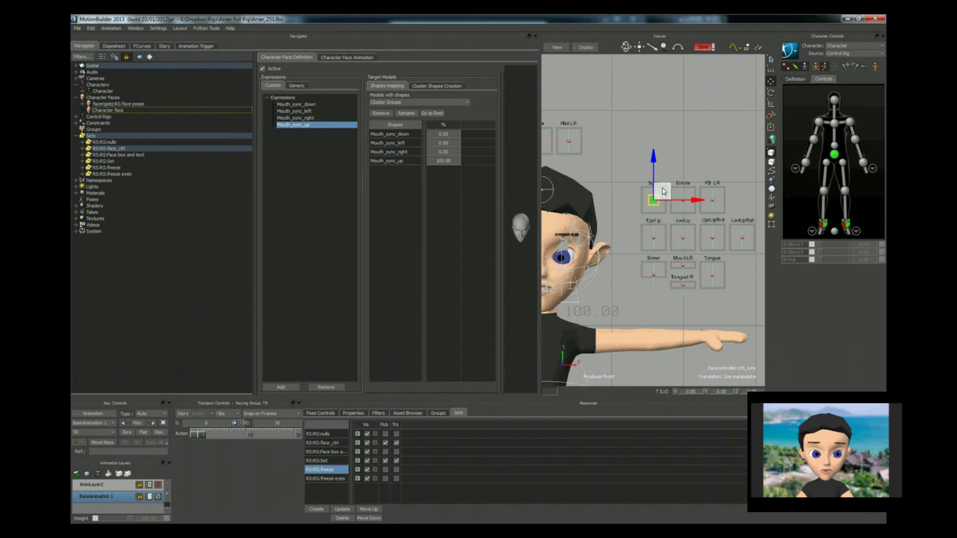
left_click(634, 206)
left_click(655, 202)
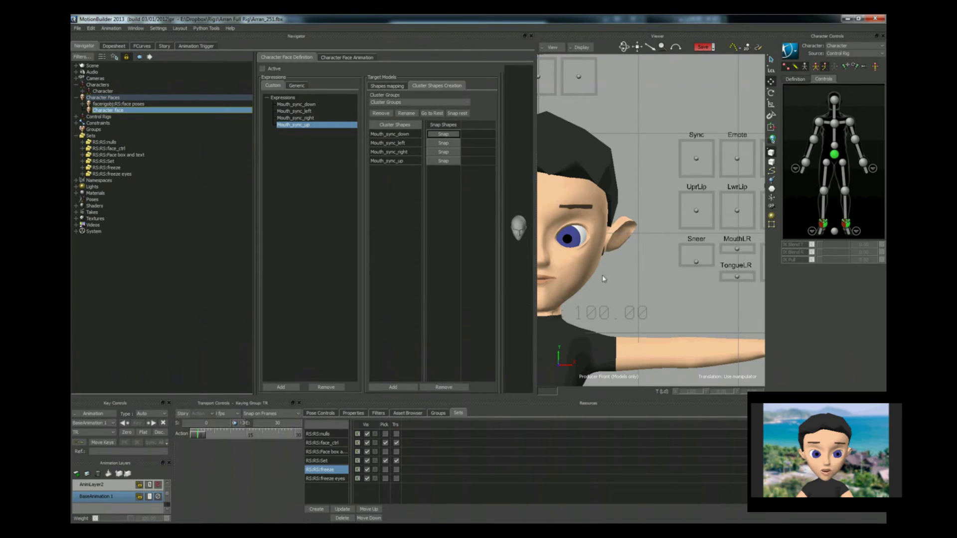
mouse_move(603, 277)
left_mouse_down("shift")
mouse_move(625, 264)
mouse_move(598, 277)
left_mouse_up("shift")
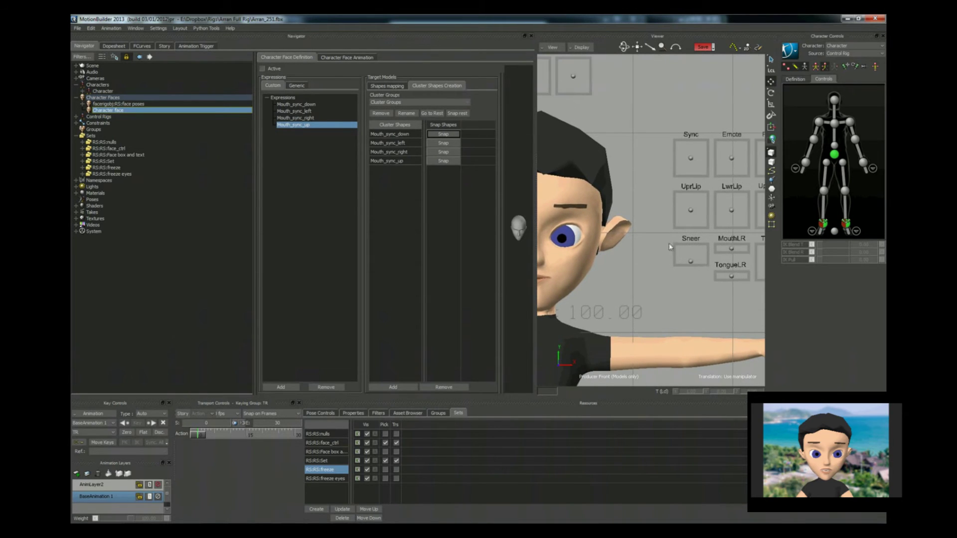
left_click(732, 160)
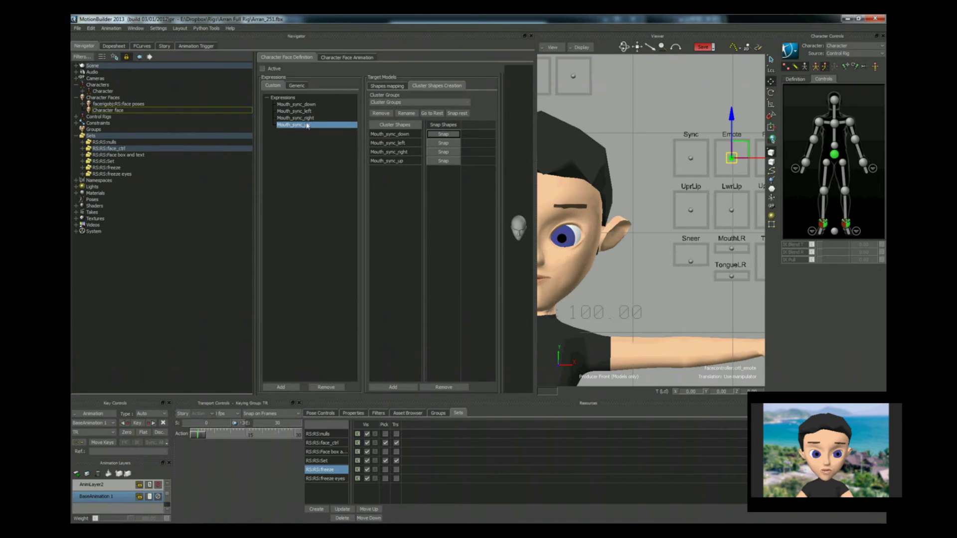
Add new cluster shapes up to Cluster Shape 08 and four new expressions
left_click(394, 388)
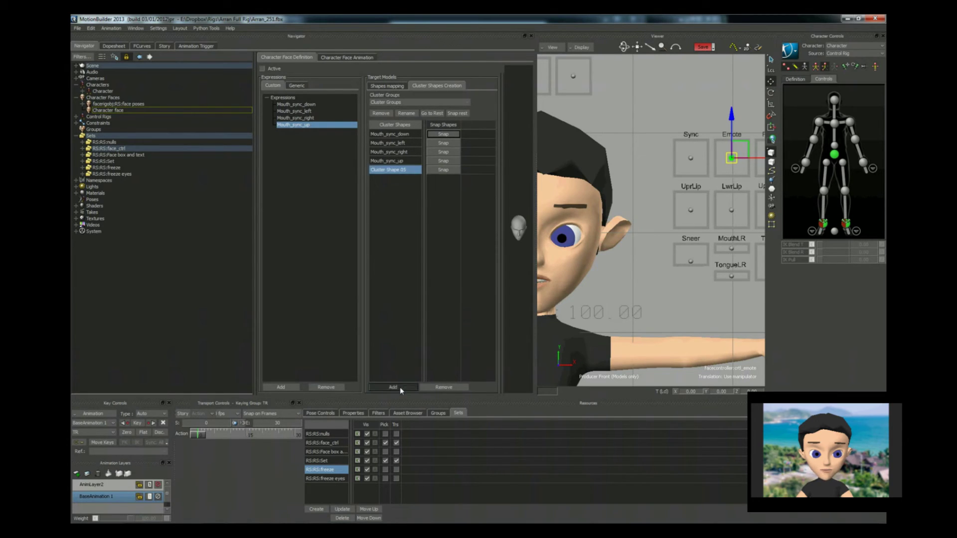
left_click(394, 387)
left_click(394, 388)
left_click(400, 387)
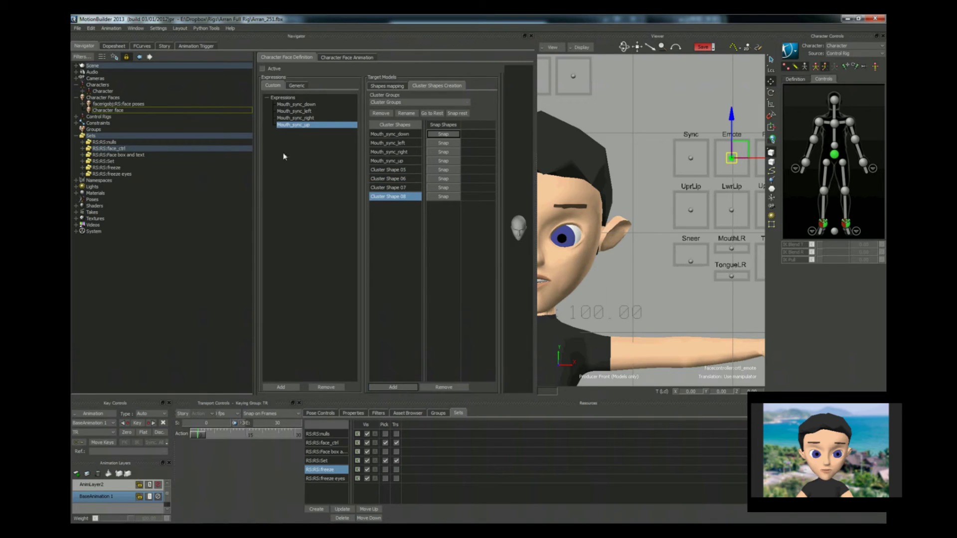
left_click(281, 388)
left_click(280, 387)
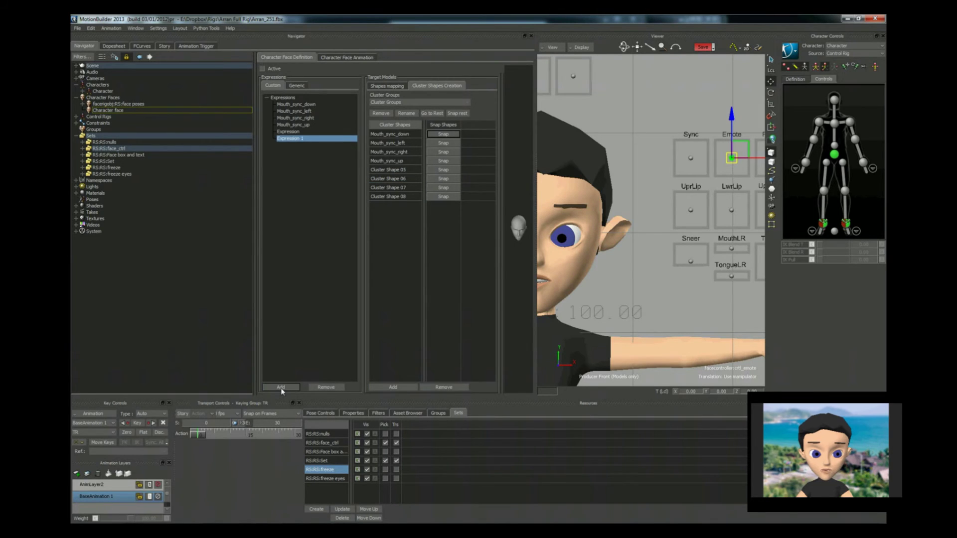
left_click(281, 387)
left_click(281, 388)
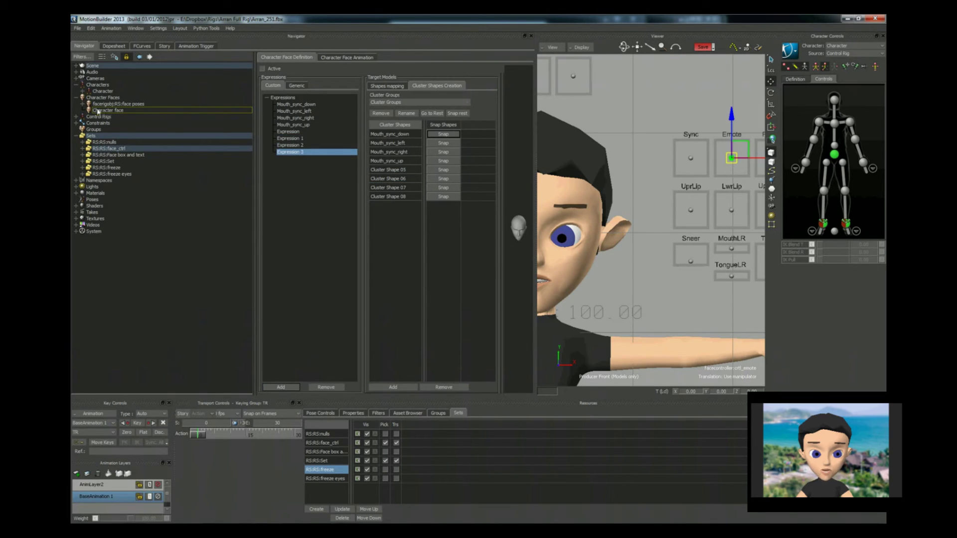
Switch to the face poses definition and preview its Mouth_emote_down frown on the face
left_click(82, 104)
double_click(118, 110)
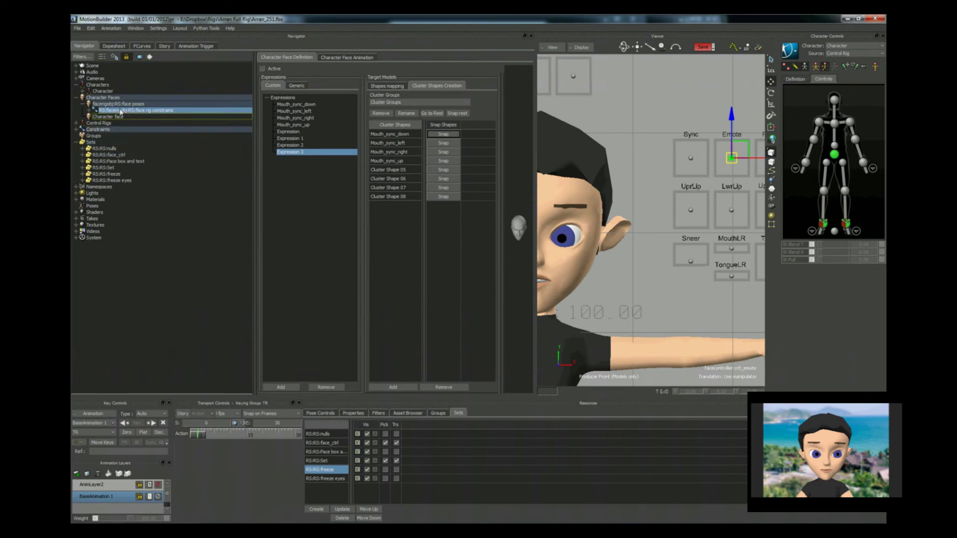
left_click(143, 117)
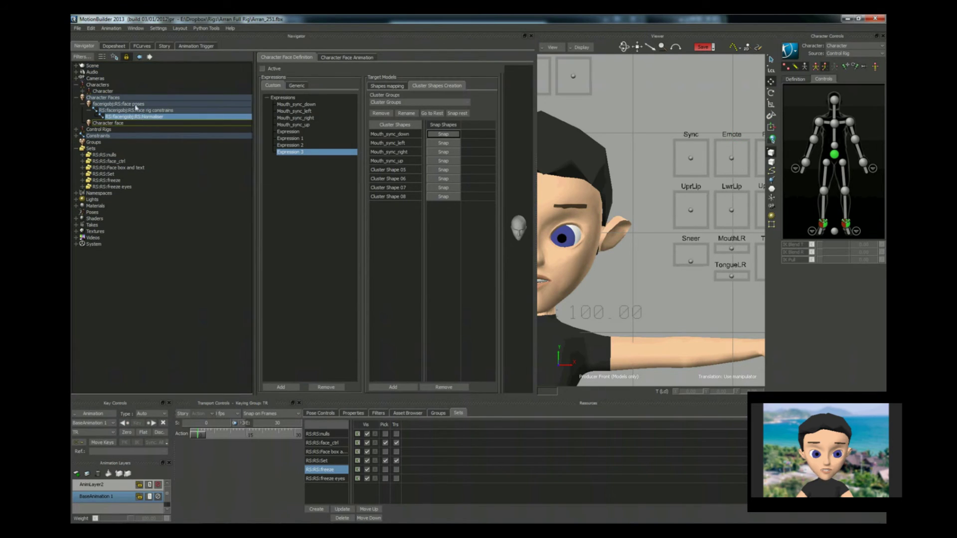
left_click(134, 104)
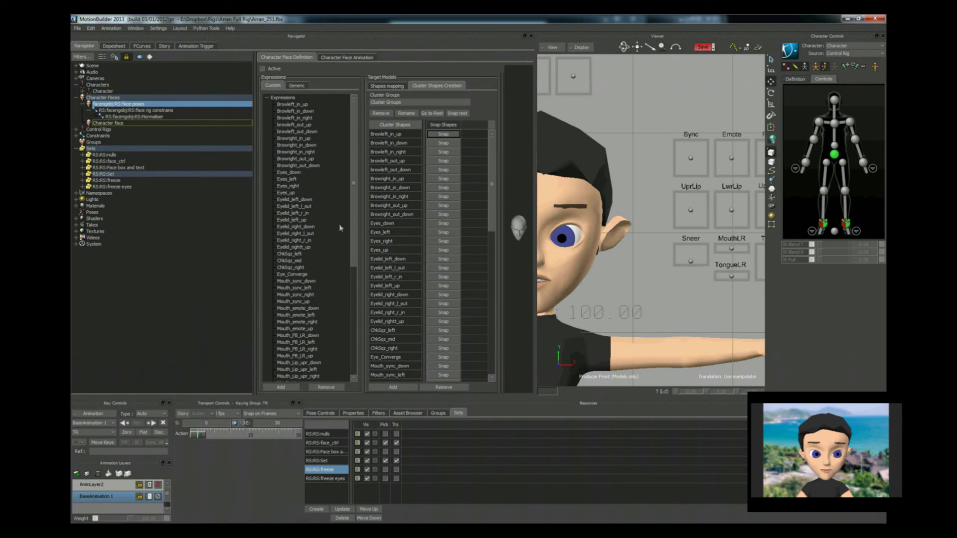
left_click_drag(354, 233, 358, 264)
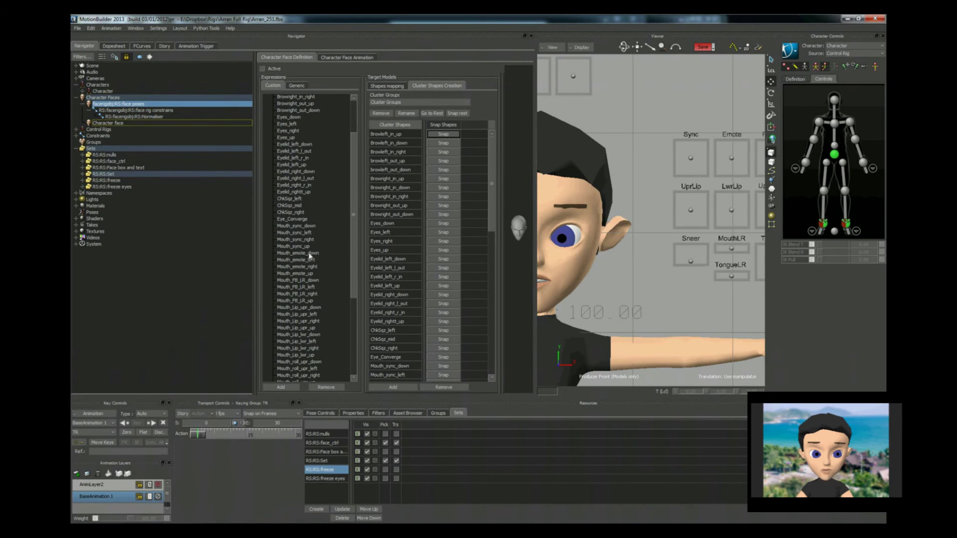
left_click(308, 254)
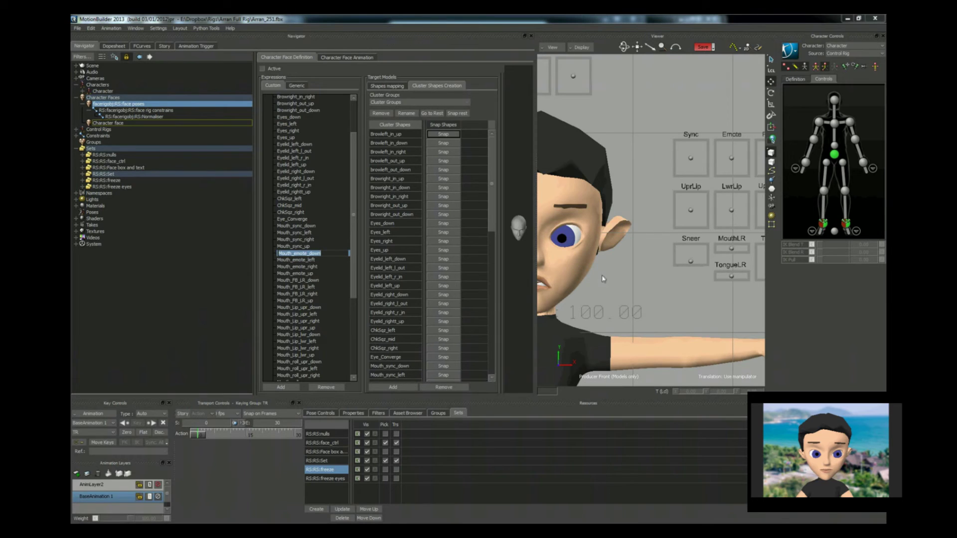
left_click(676, 280)
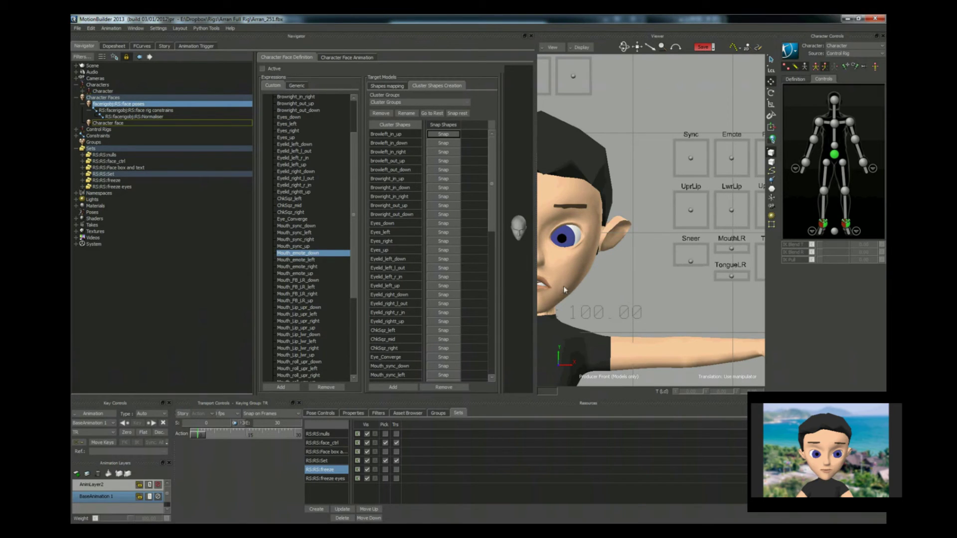
left_click_drag(620, 264, 702, 271, "shift")
scroll(357, 160, "up", 3)
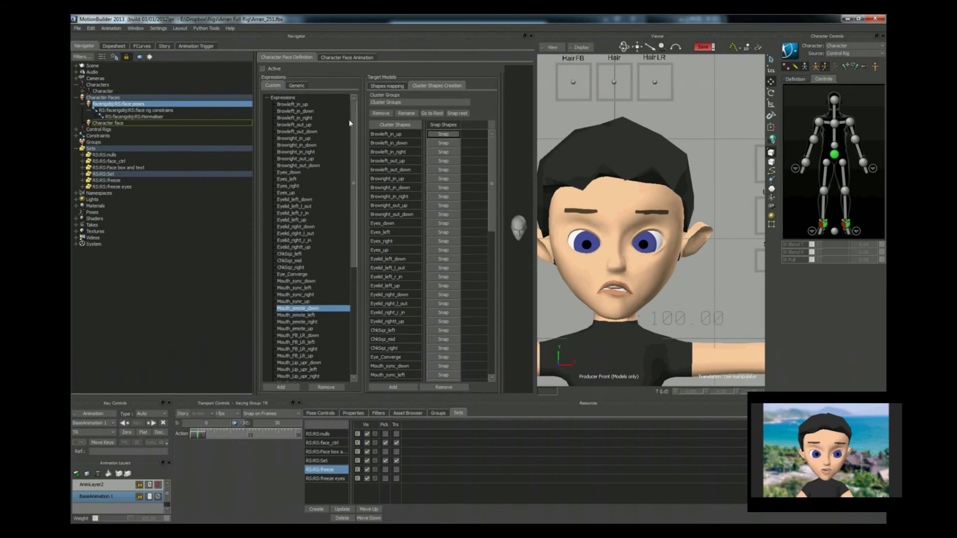
Preview the brow poses Browleft_in_up, Browleft_in_down, Browright_in_up, Browright_in_down and Browright_in_right
left_click(305, 106)
left_click(304, 112)
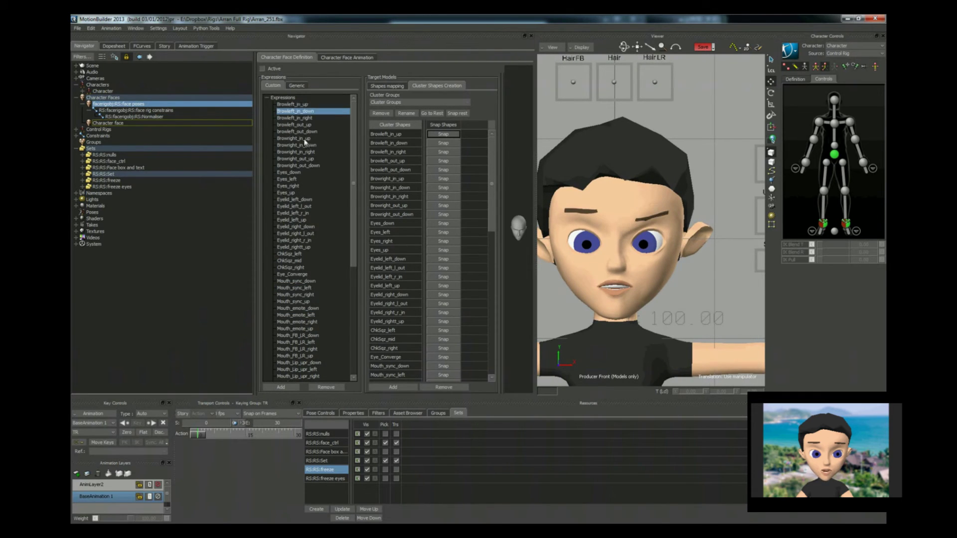
left_click(305, 138)
left_click(305, 145)
left_click(304, 152)
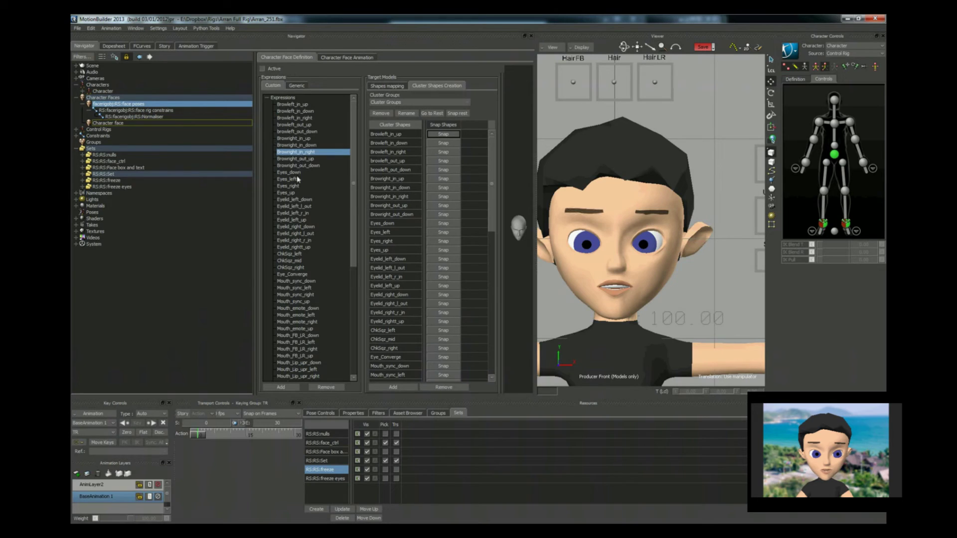
Preview the Eyes_left, right, up, down poses and the left and right eyelid poses
left_click(297, 178)
left_click(290, 186)
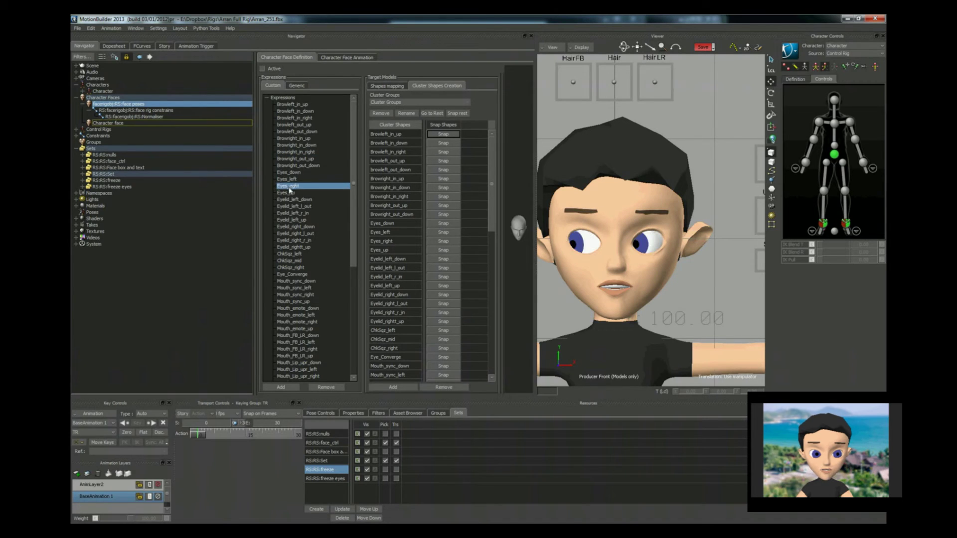
left_click(290, 194)
left_click(291, 180)
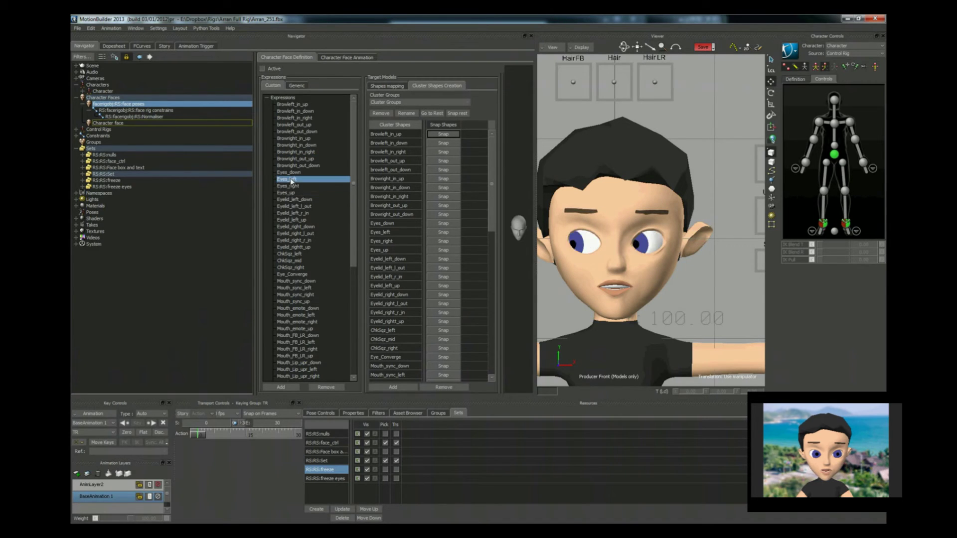
left_click(294, 172)
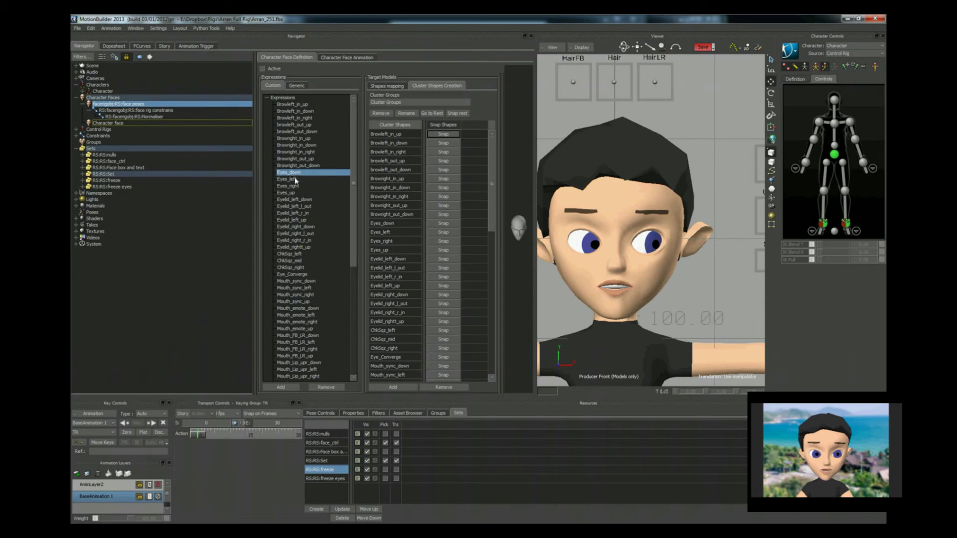
left_click(298, 199)
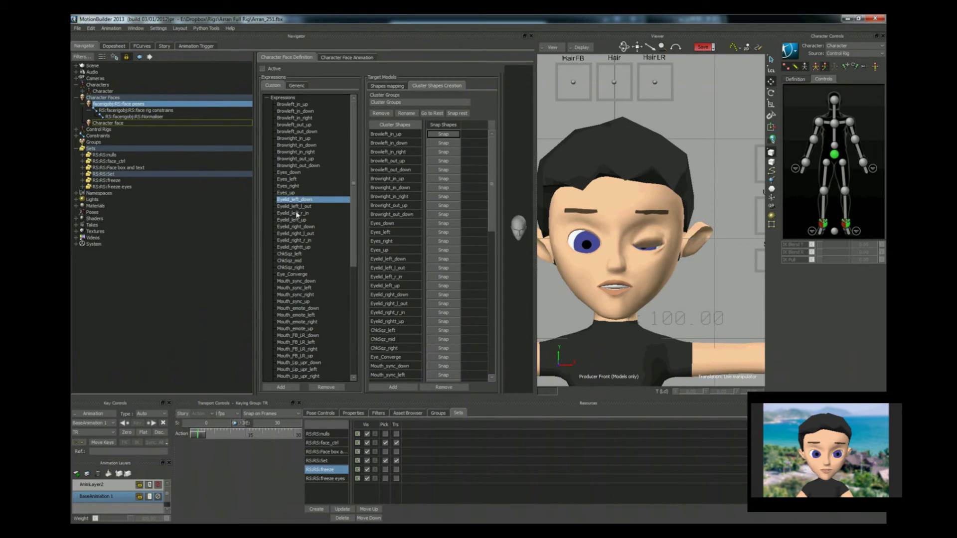
left_click(299, 214)
left_click(298, 227)
left_click(298, 233)
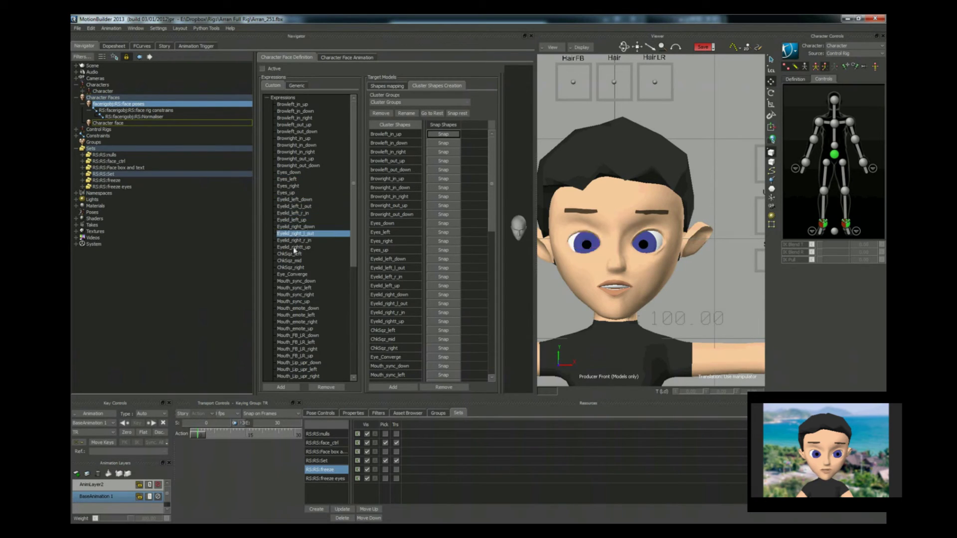
left_click(298, 247)
Preview the ChkSqz_right, ChkSqz_mid and ChkSqz_left cheek squeezes, then Eye_Converge
left_click(293, 268)
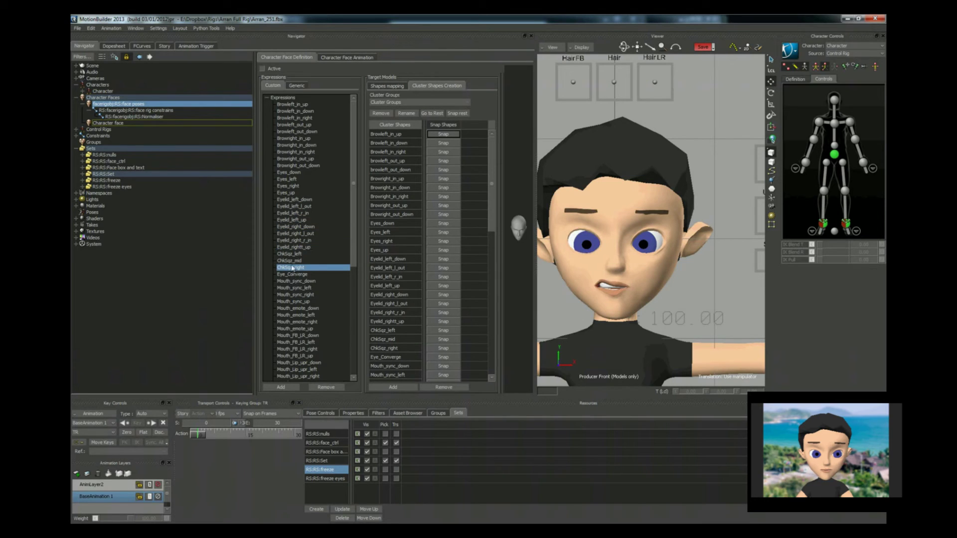
left_click(294, 261)
left_click(294, 255)
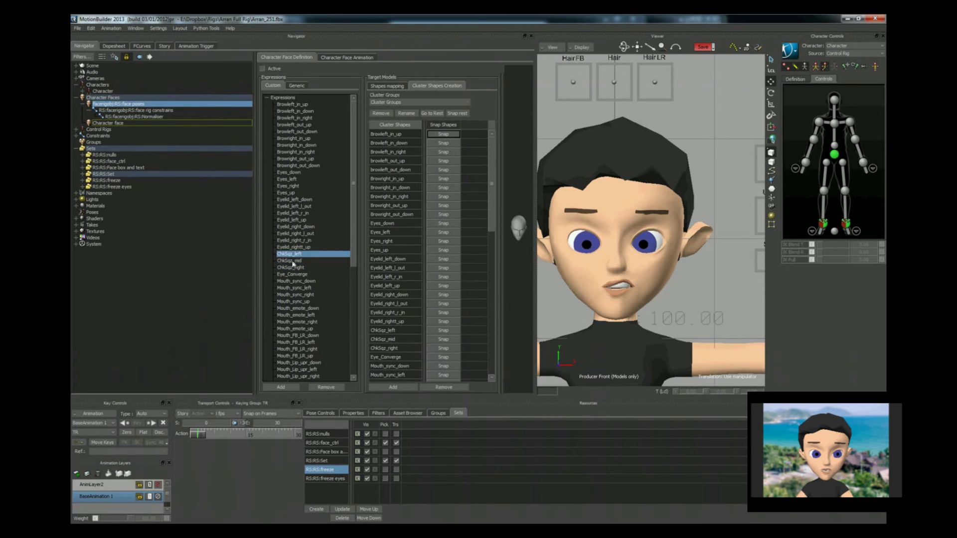
left_click(294, 261)
left_click_drag(660, 286, 705, 290, "shift")
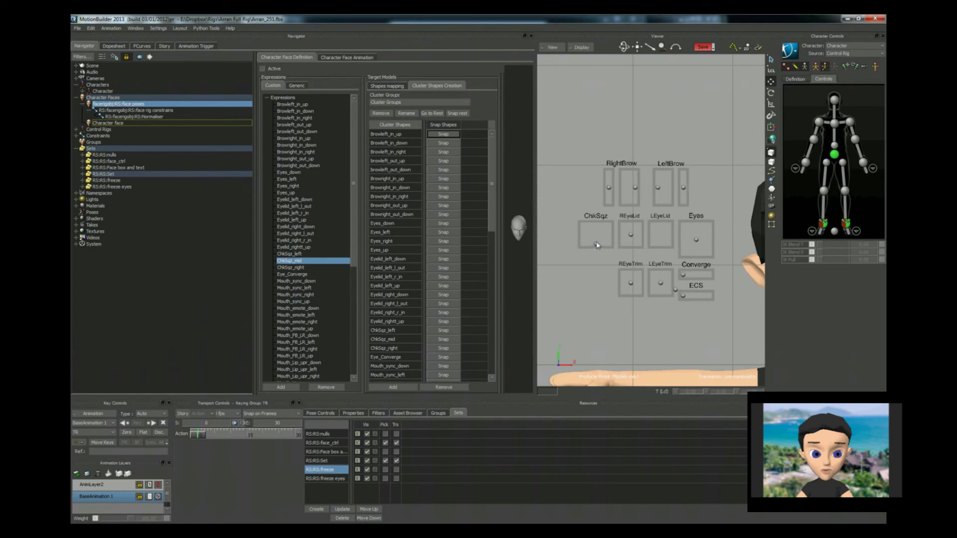
left_click_drag(725, 348, 620, 319, "shift")
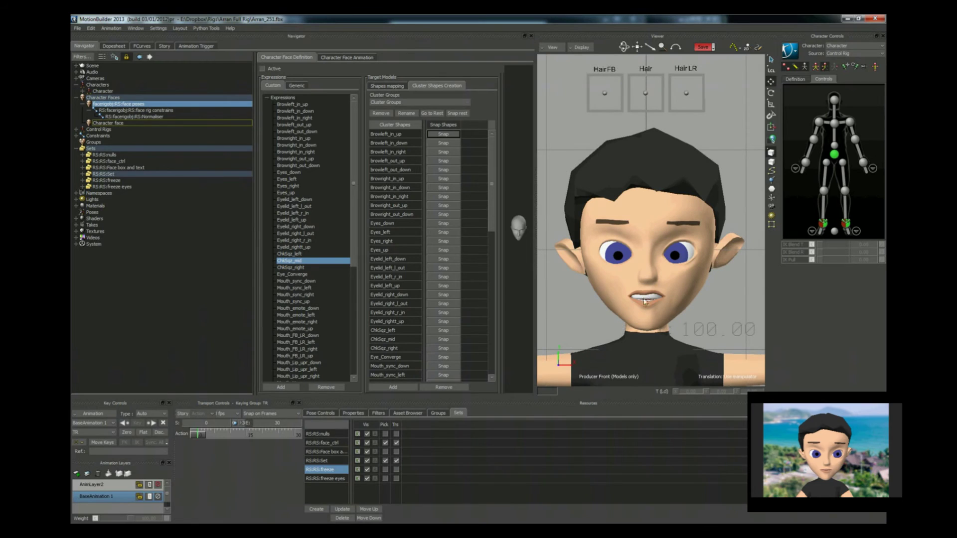
left_click(296, 268)
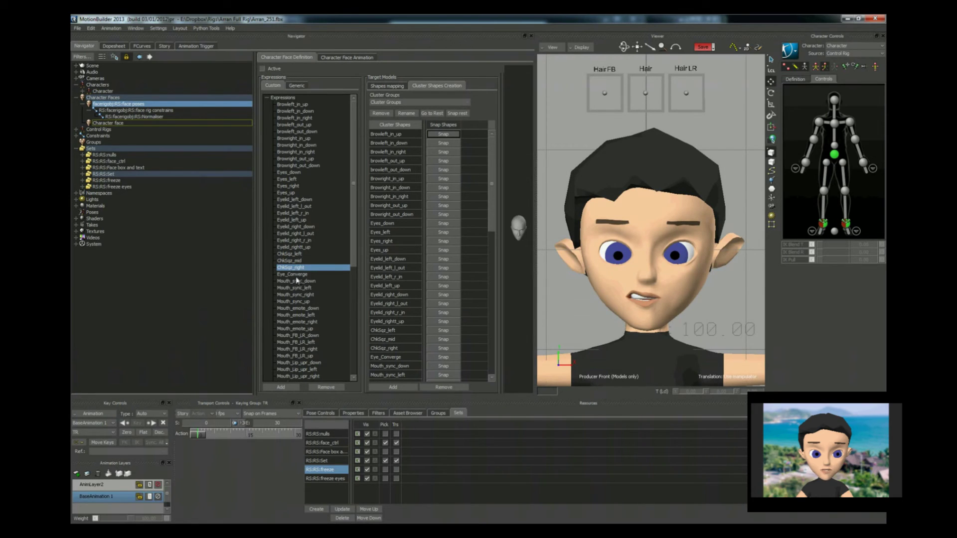
left_click(299, 275)
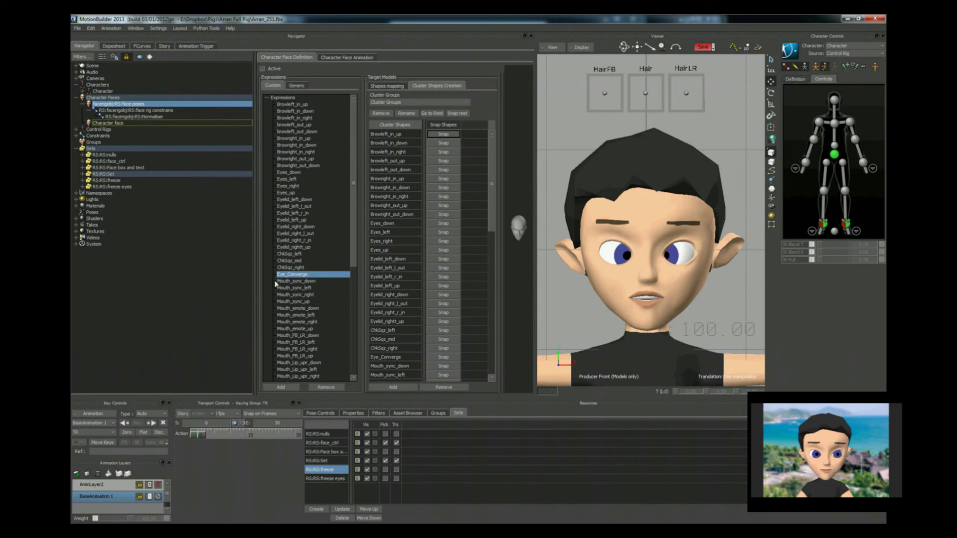
Preview the Mouth_emote_down, Mouth_emote_up and Mouth_emote_right poses, then Mouth_Lip_upr_down
left_click(308, 310)
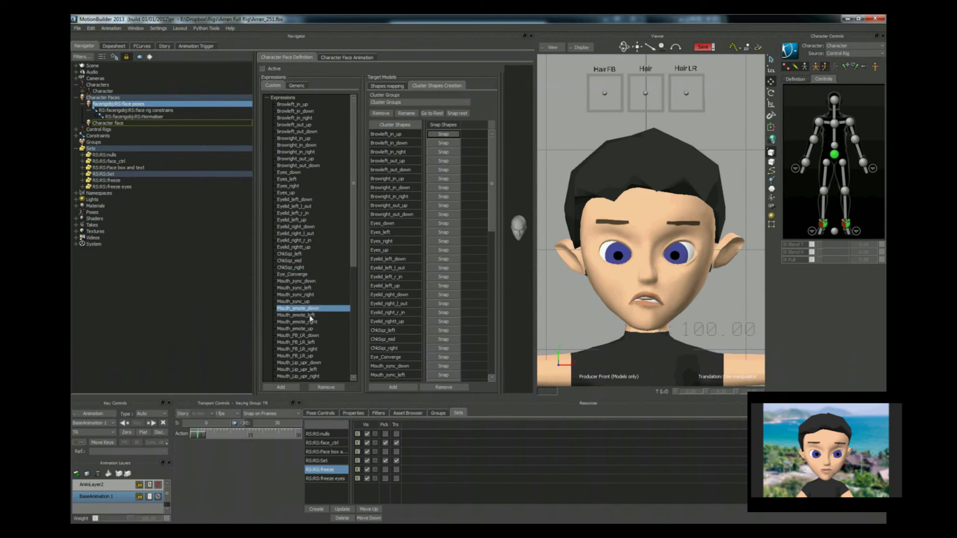
left_click(309, 329)
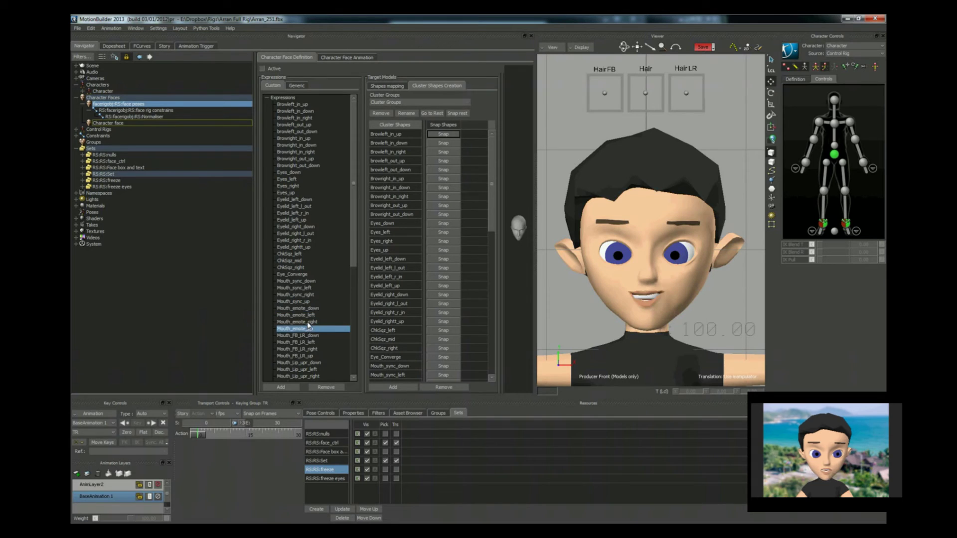
left_click(311, 321)
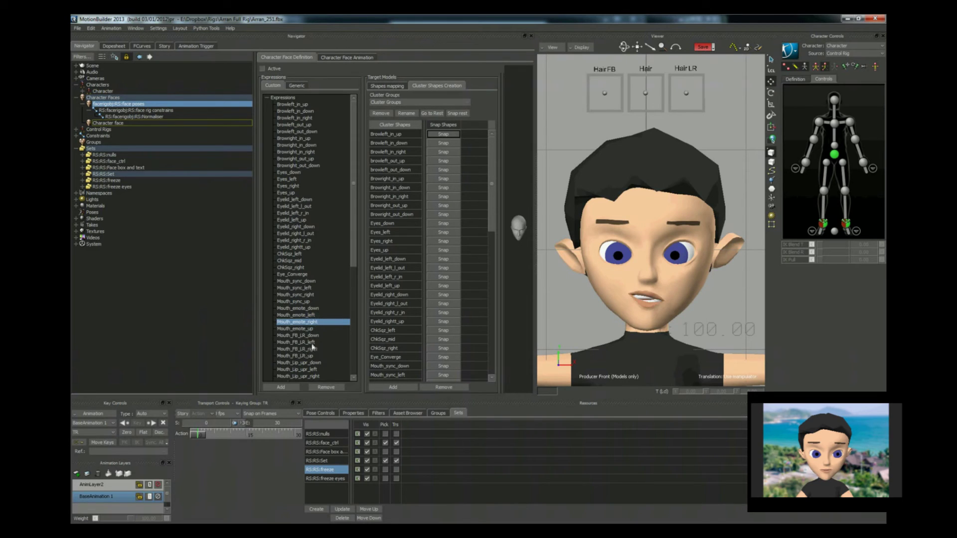
scroll(357, 265, "down", 3)
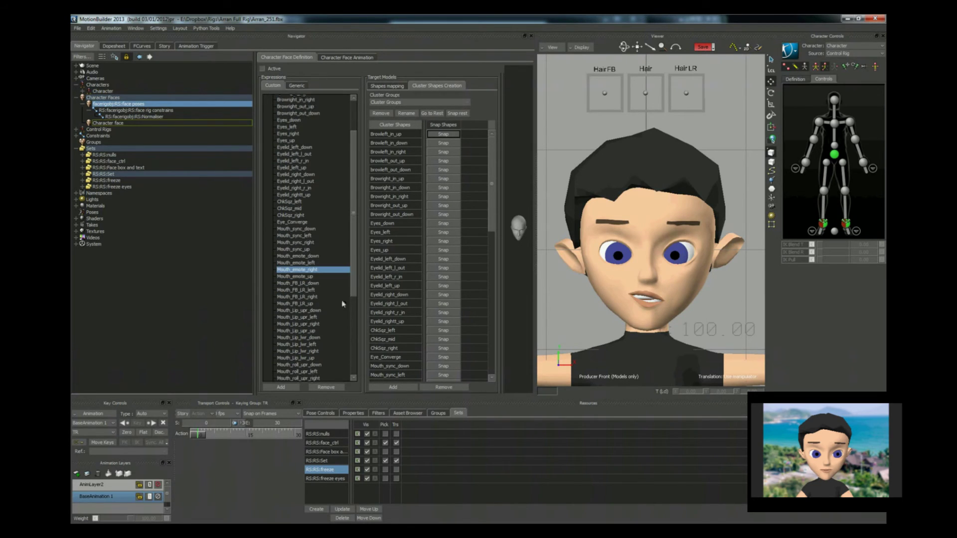
left_click(309, 315)
Preview the Mouth_FB_LR left, right and up poses alongside Mouth_Lip_upr_down
scroll(306, 334, "down", 1)
left_click(308, 276)
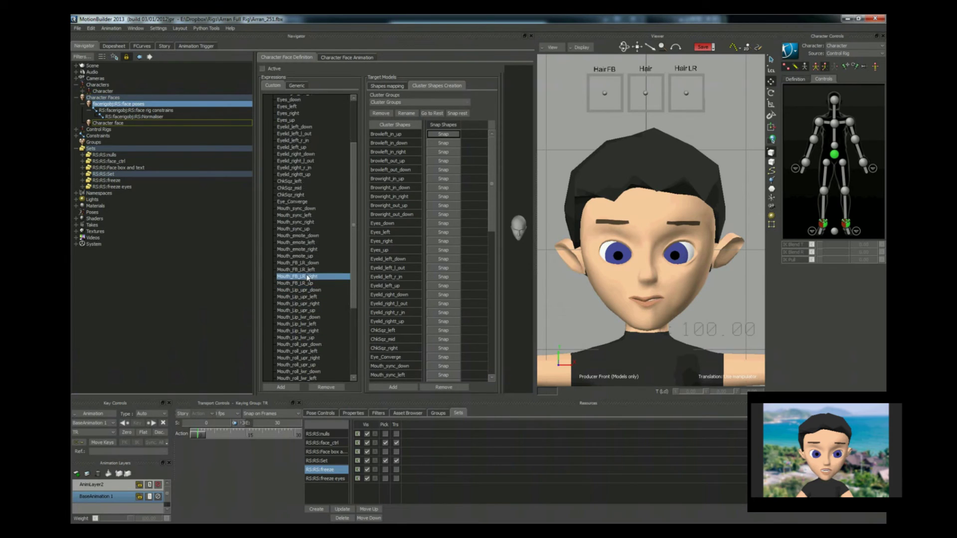
left_click(309, 270)
left_click(309, 290)
left_click(309, 276)
left_click(309, 283)
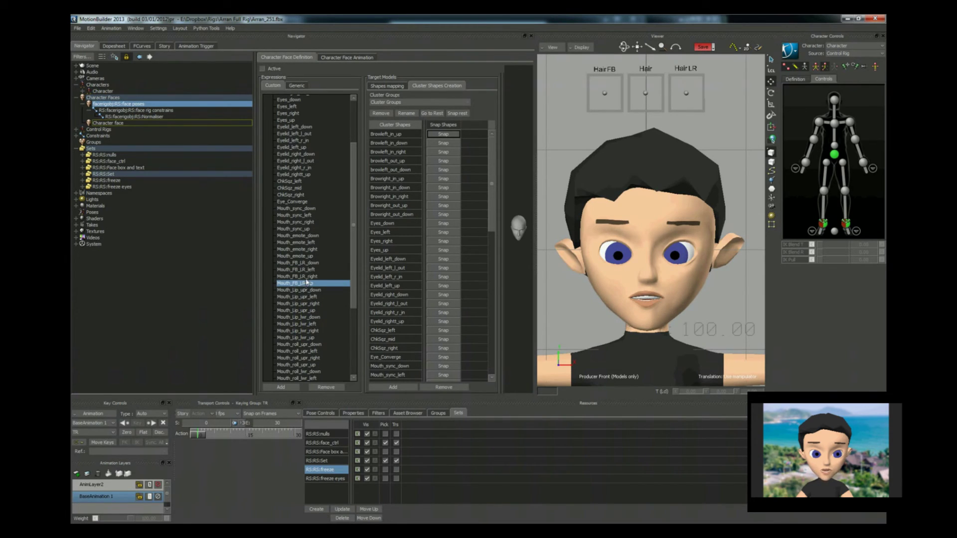
left_click(307, 278)
left_click(309, 270)
Preview the Mouth_roll upper and lower lip poses (upr_down, upr_right, upr_up, lwr_up, lwr_down)
scroll(306, 338, "down", 2)
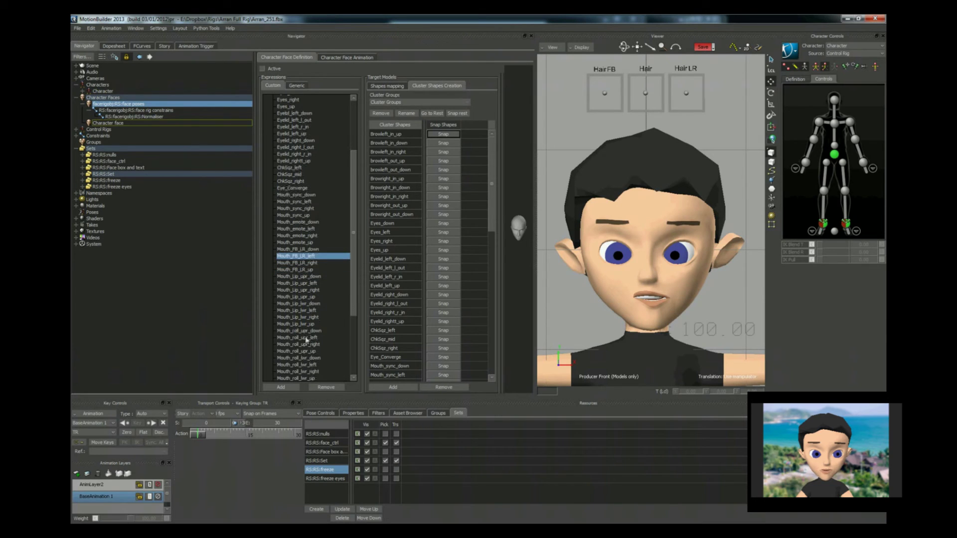
left_click(310, 332)
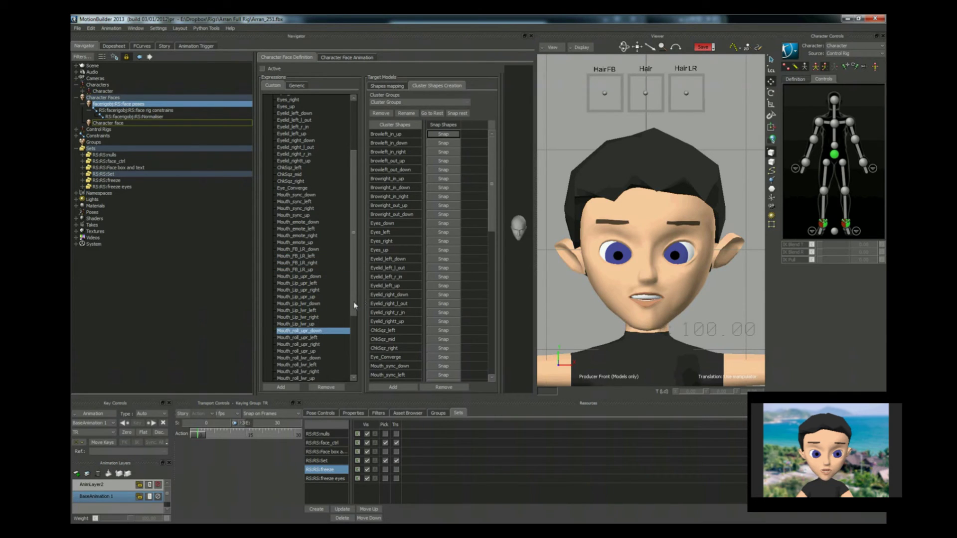
scroll(308, 312, "down", 5)
left_click(307, 311)
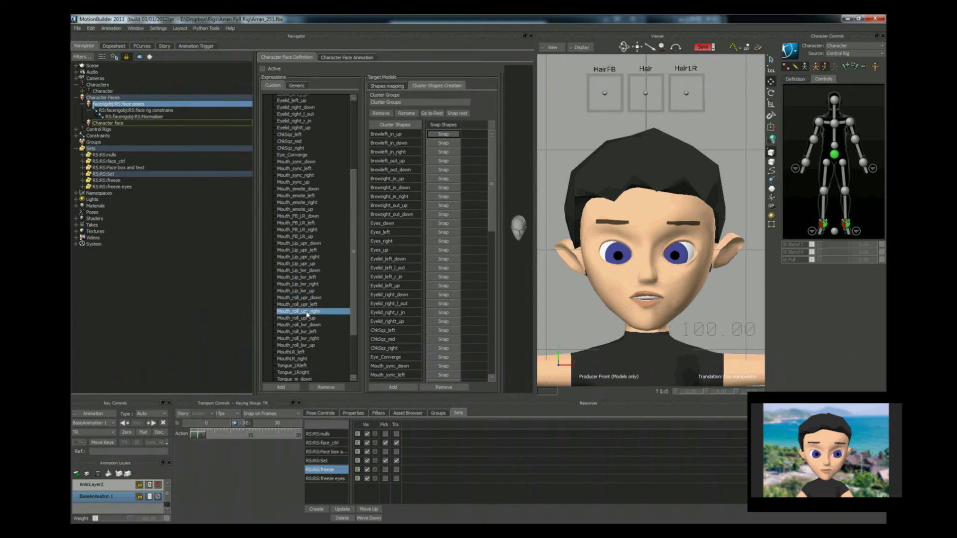
left_click(310, 318)
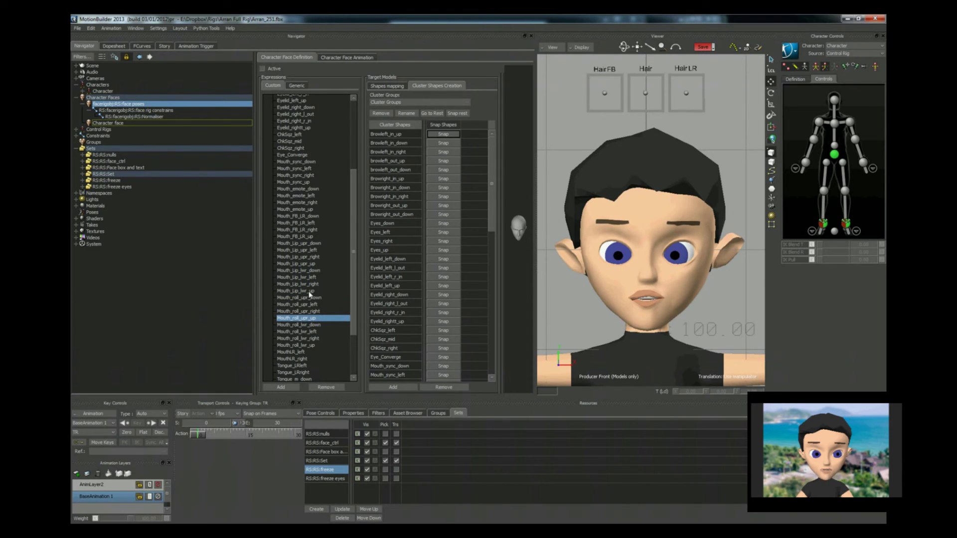
left_click(309, 345)
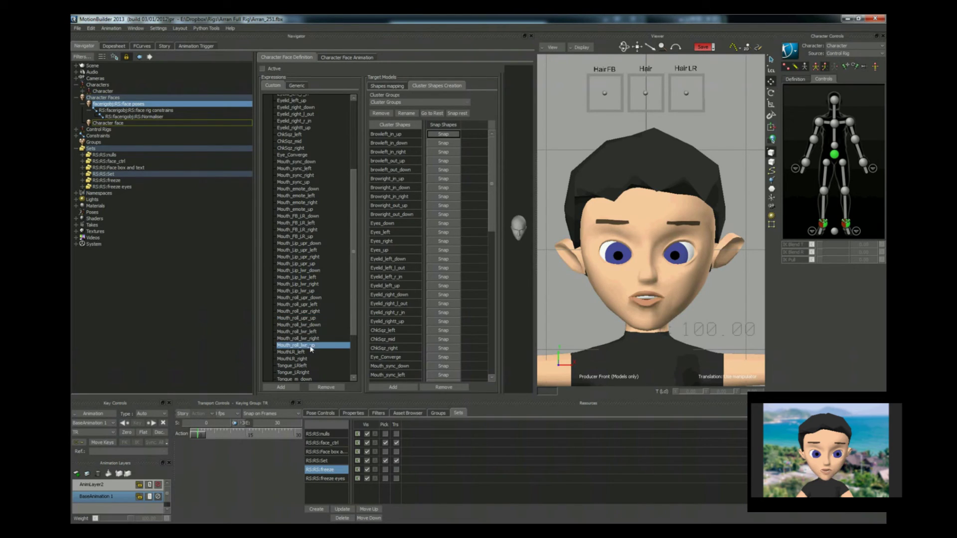
left_click(315, 325)
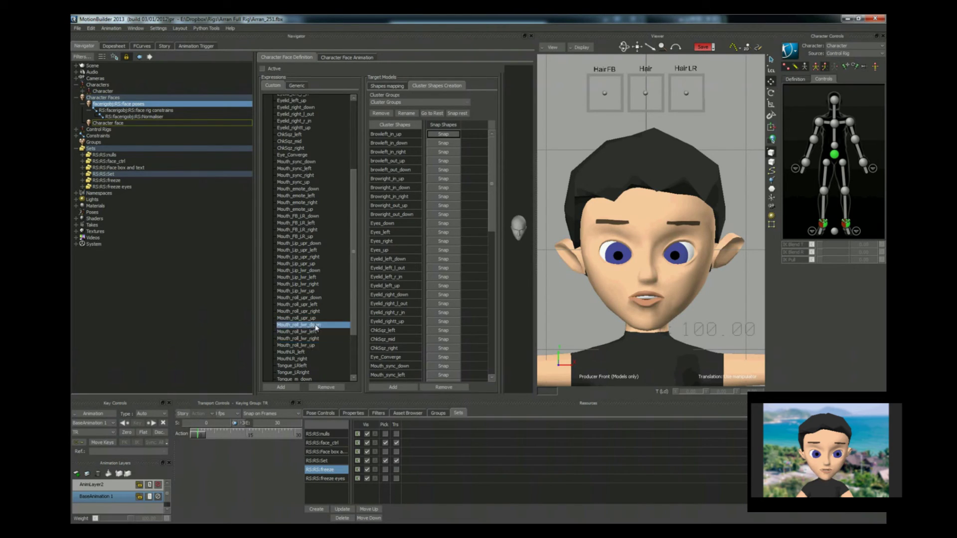
left_click(312, 346)
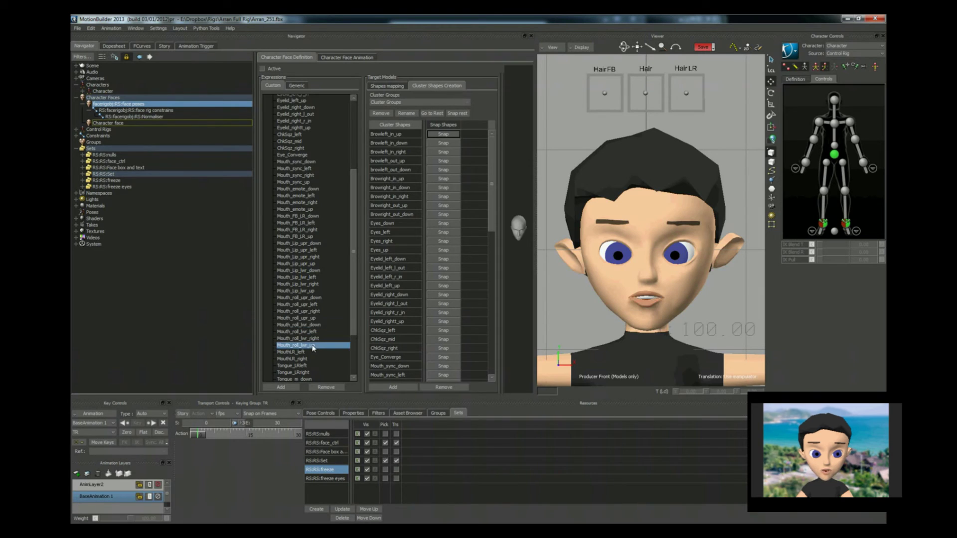
Preview MouthLR_left and right, the Tongue_LR and Tongue_m poses, and Sneer_left
scroll(310, 333, "down", 2)
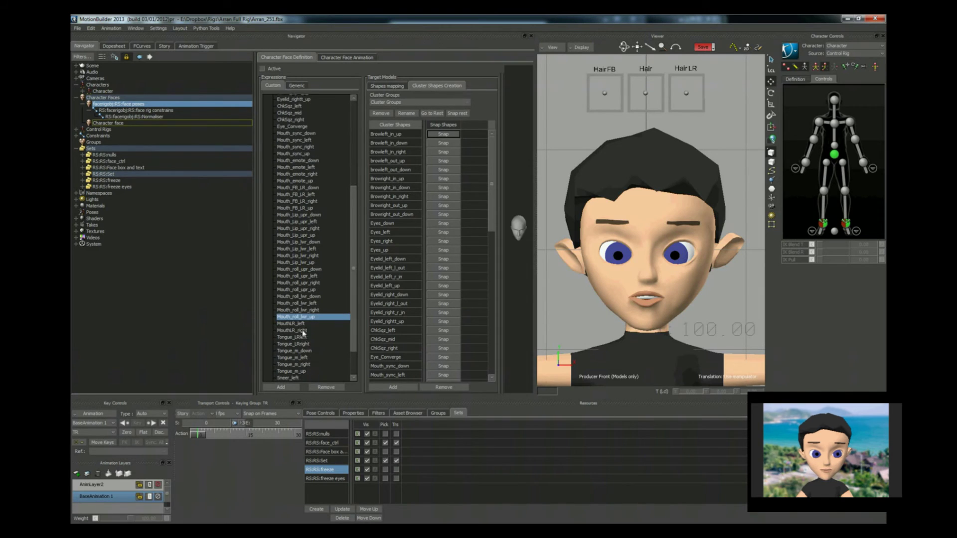
left_click(301, 325)
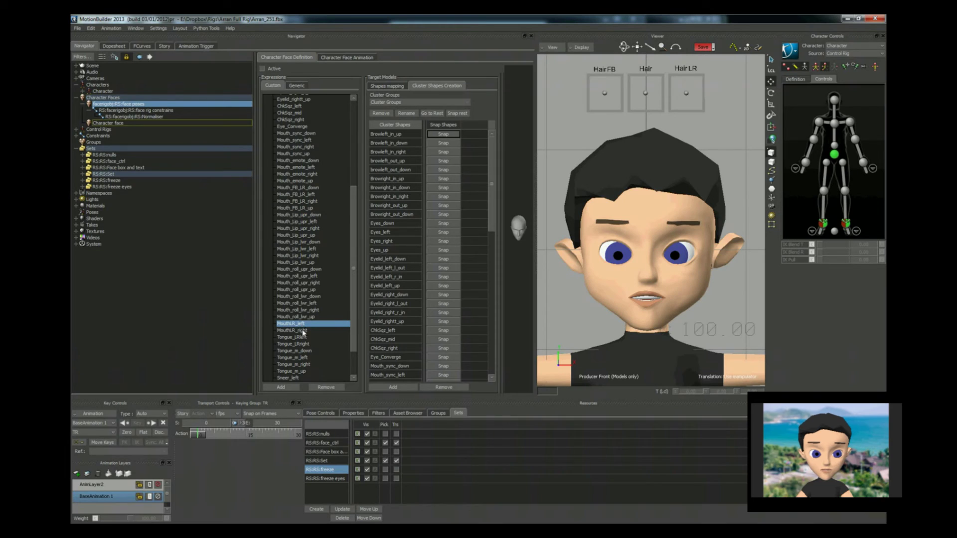
left_click(303, 332)
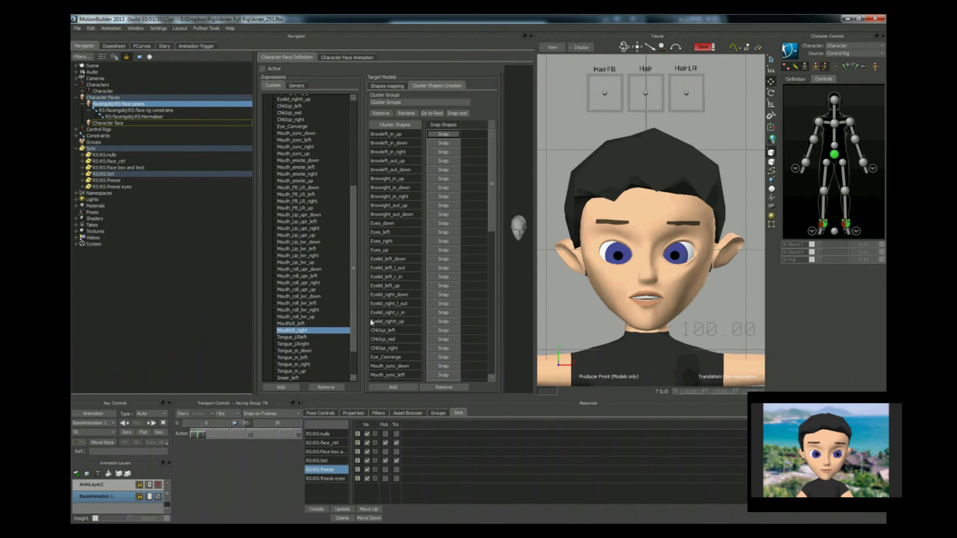
scroll(353, 338, "down", 2)
left_click(305, 310)
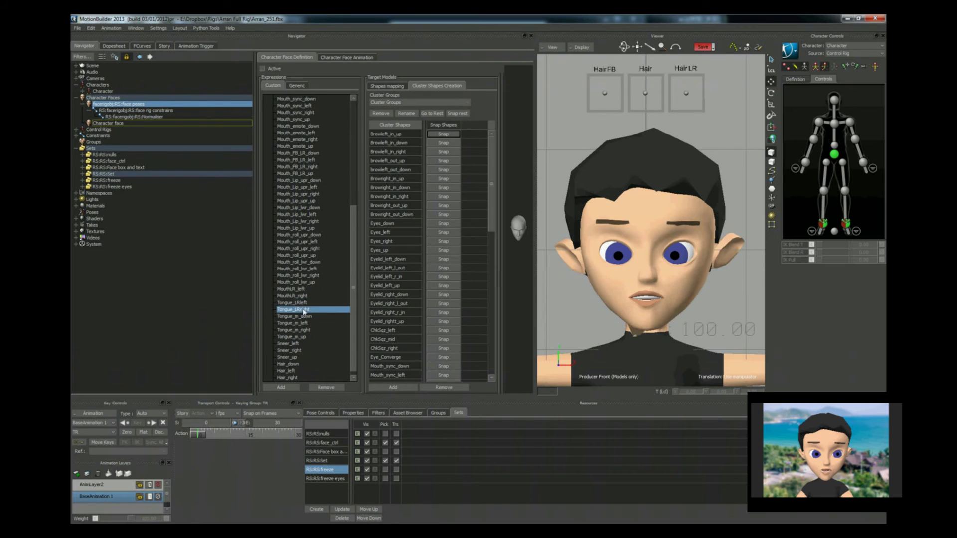
key("Up")
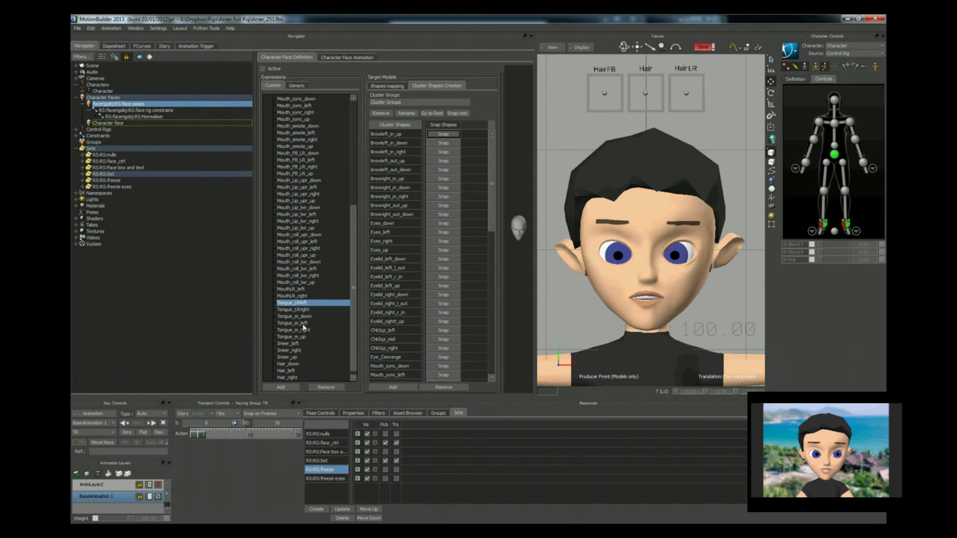
left_click(305, 324)
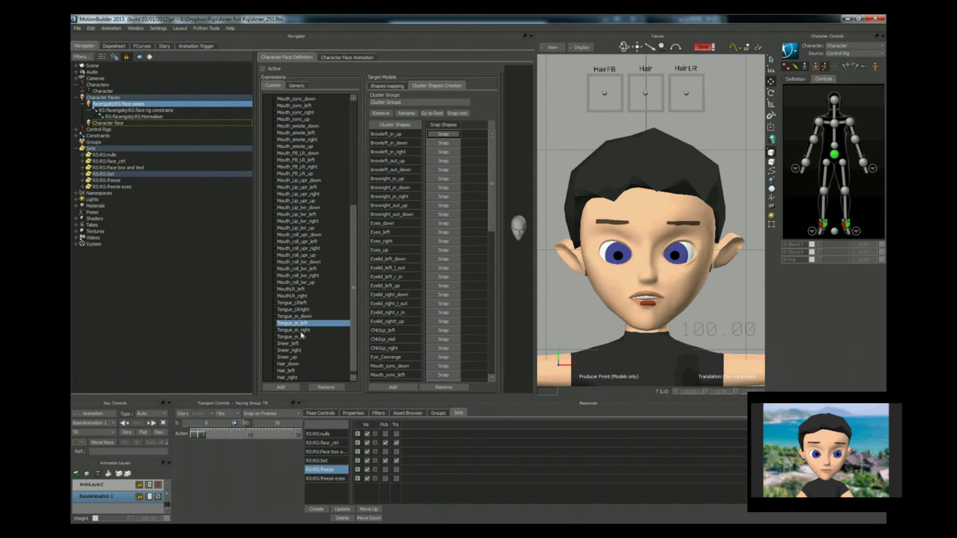
left_click(301, 330)
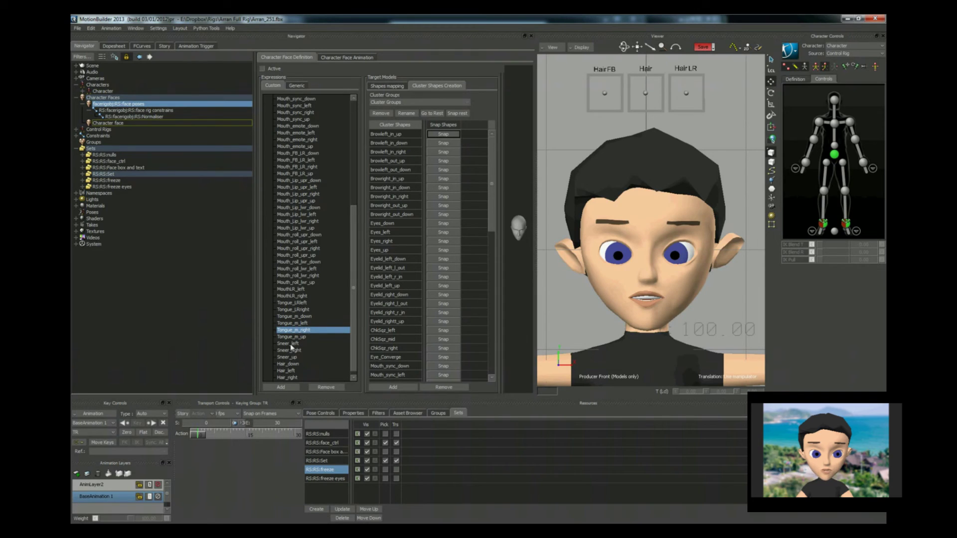
left_click(292, 344)
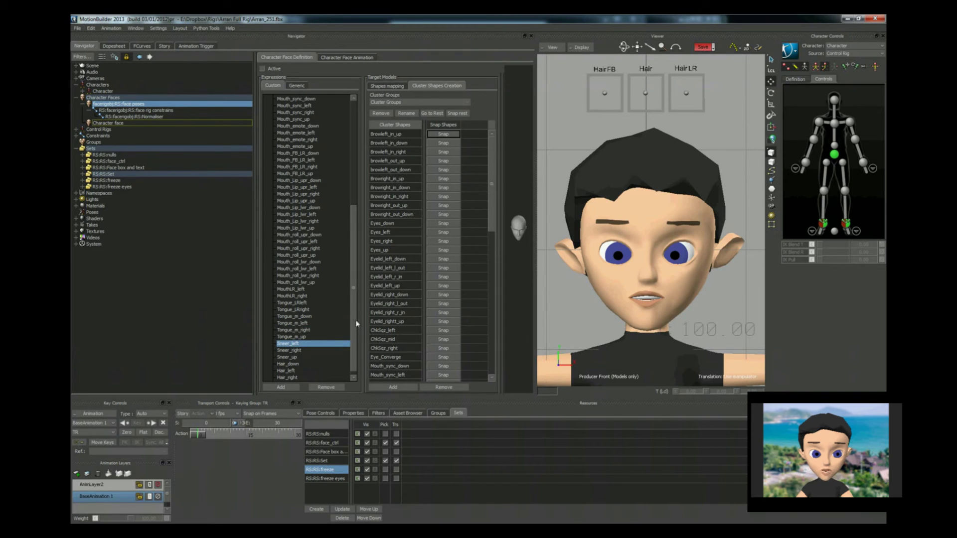
Preview the Hair_down, Hair_left, Hair_right and Hair_up poses
scroll(358, 324, "down", 1)
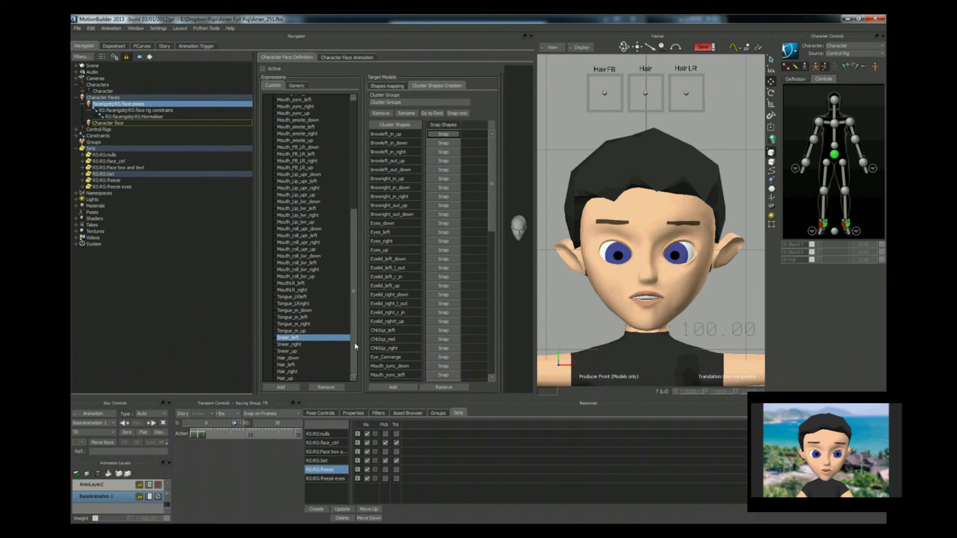
left_click(293, 360)
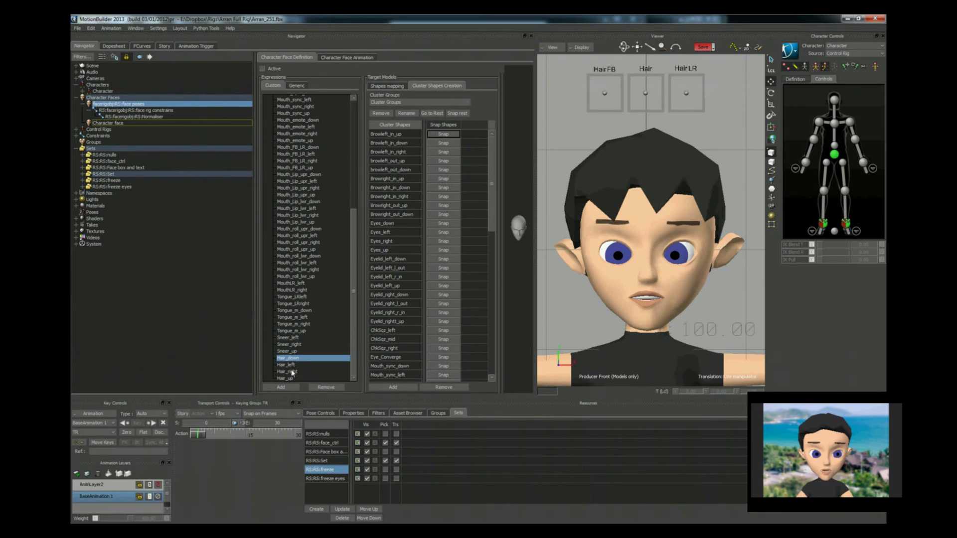
left_click(292, 366)
left_click(291, 371)
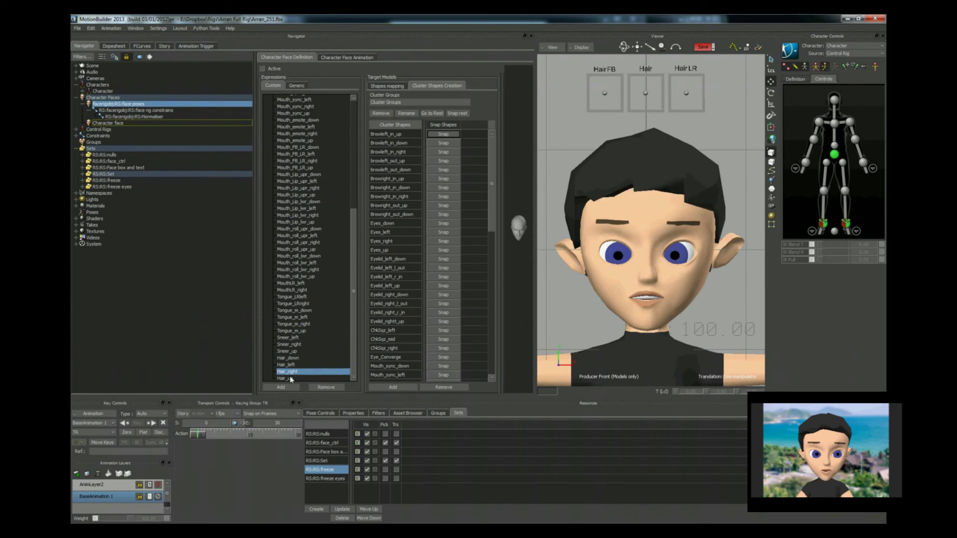
left_click(291, 378)
Check Hair_down and Mouth_emote_up, then return the face to the sad Mouth_emote_down frown
left_click(293, 359)
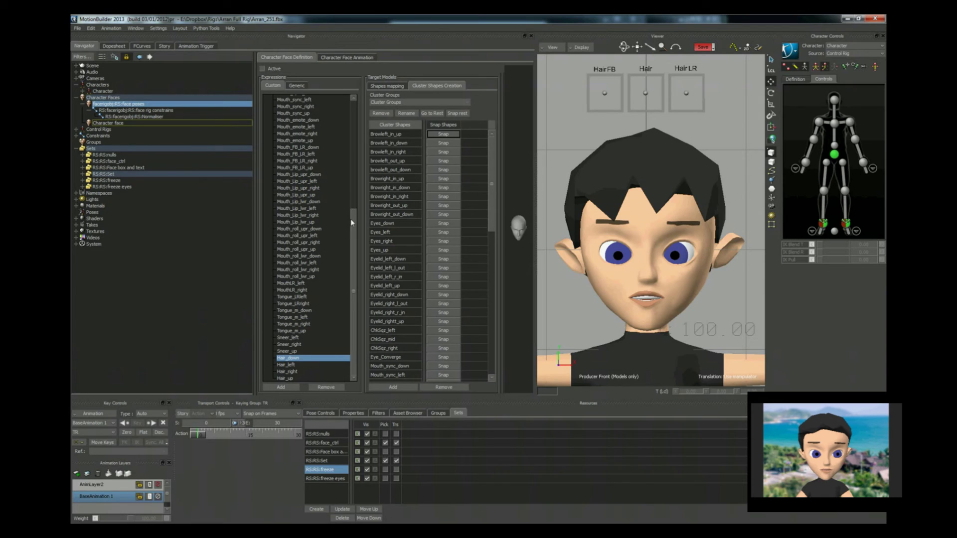
left_click_drag(353, 226, 379, 115)
scroll(288, 292, "down", 4)
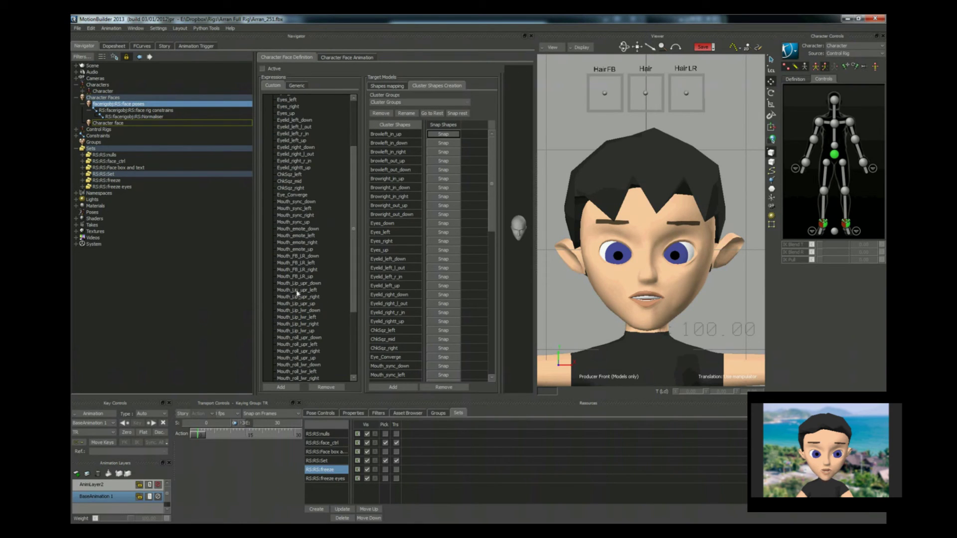
left_click(305, 248)
left_click(308, 230)
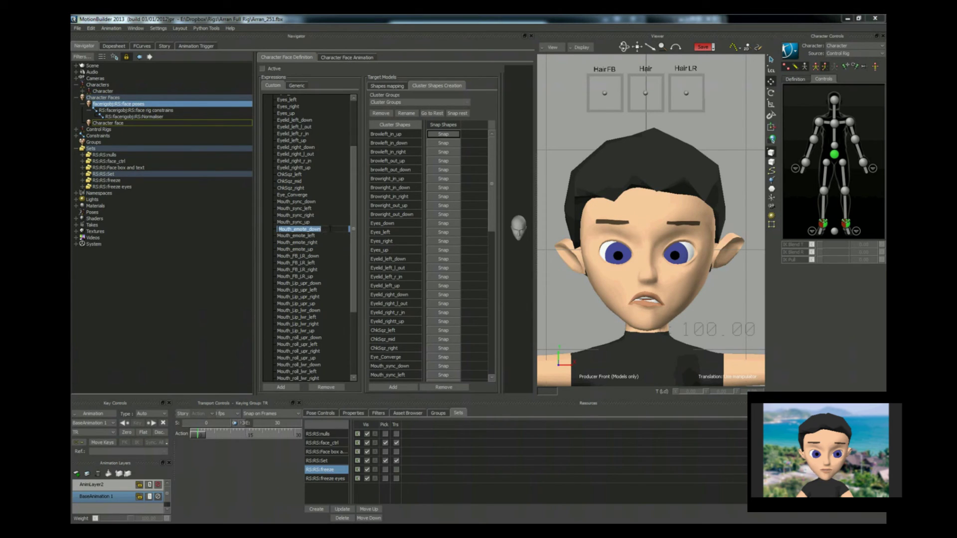
In the Character face, rename the first generic expression to Mouth_emote_down
left_click(96, 124)
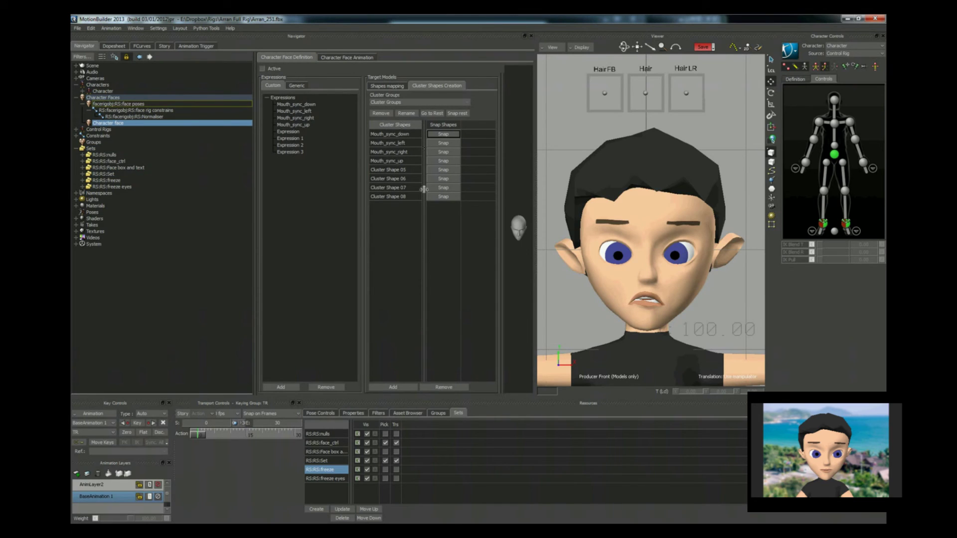
left_click(299, 134)
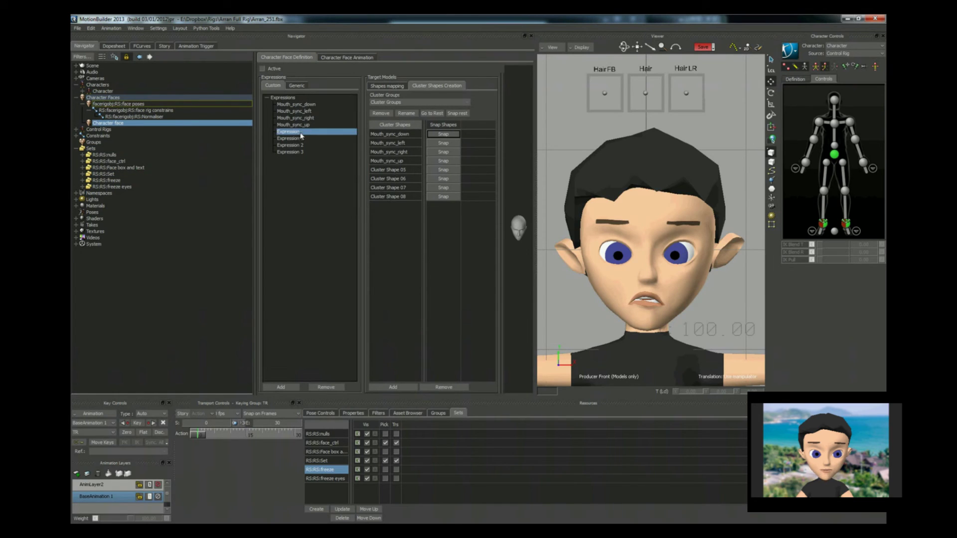
double_click(299, 133)
type("Mouth_emote_down")
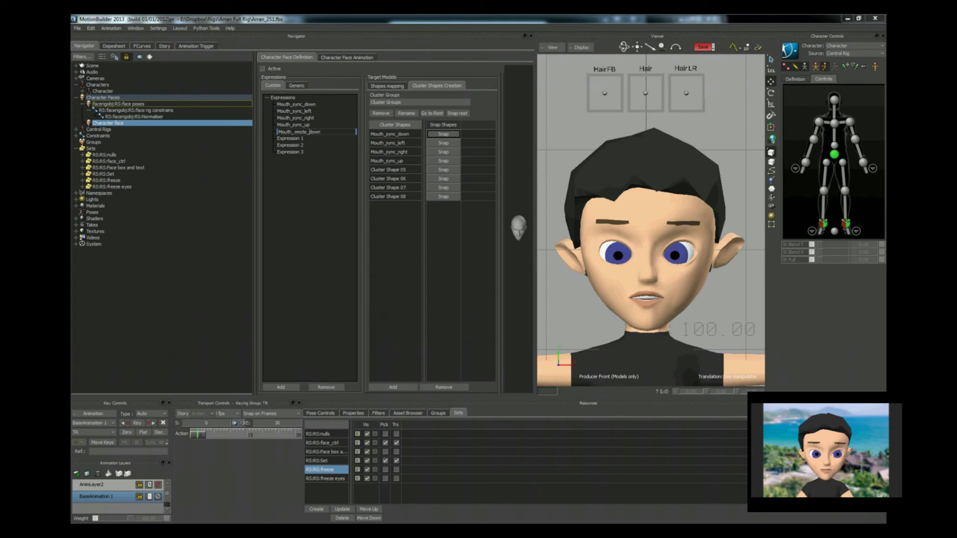
left_click_drag(313, 132, 226, 133)
key("ctrl+c")
Rename Expressions 1–3 to Mouth_emote_left, Mouth_emote_right and Mouth_emote_up
double_click(301, 143)
double_click(301, 139)
key("ctrl+v")
double_click(301, 145)
key("ctrl+v")
double_click(309, 152)
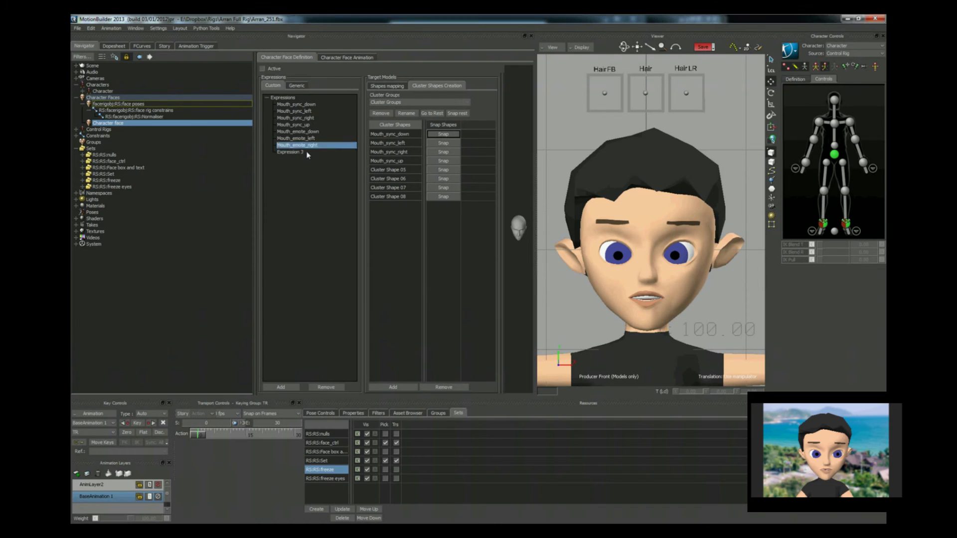
key("ctrl+v")
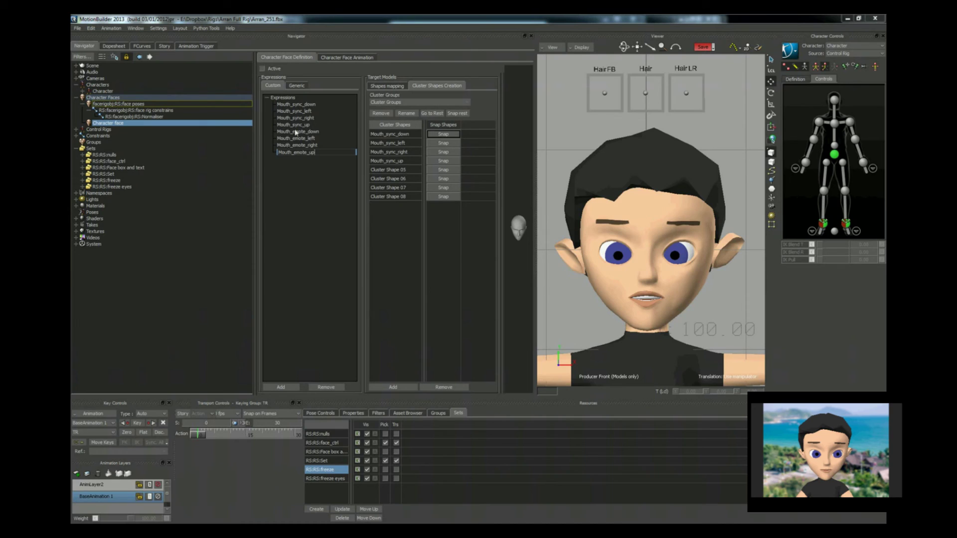
double_click(306, 133)
key("ctrl+c")
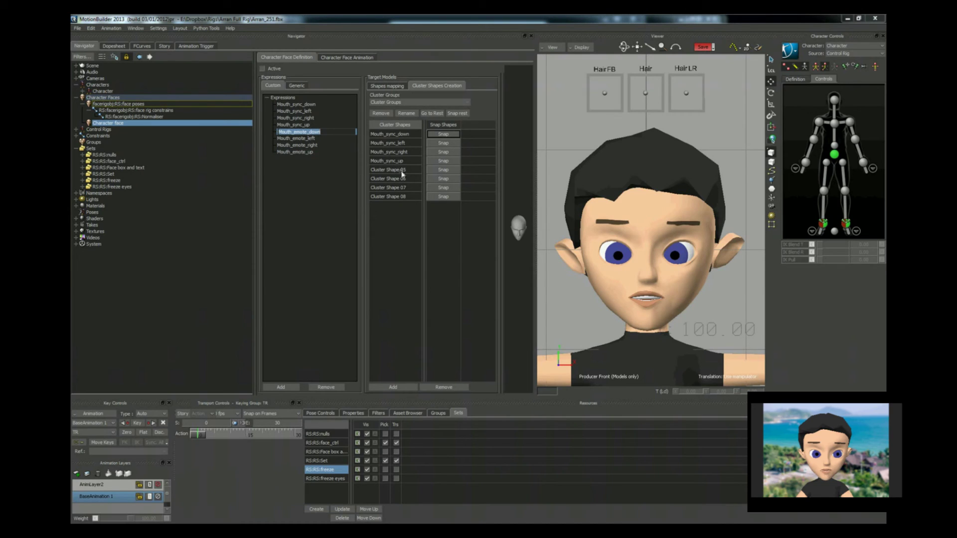
Name Cluster Shape 05 Mouth_emote_down and Cluster Shape 06 Mouth_emote_left
double_click(402, 171)
key("ctrl+v")
double_click(307, 139)
key("ctrl+c")
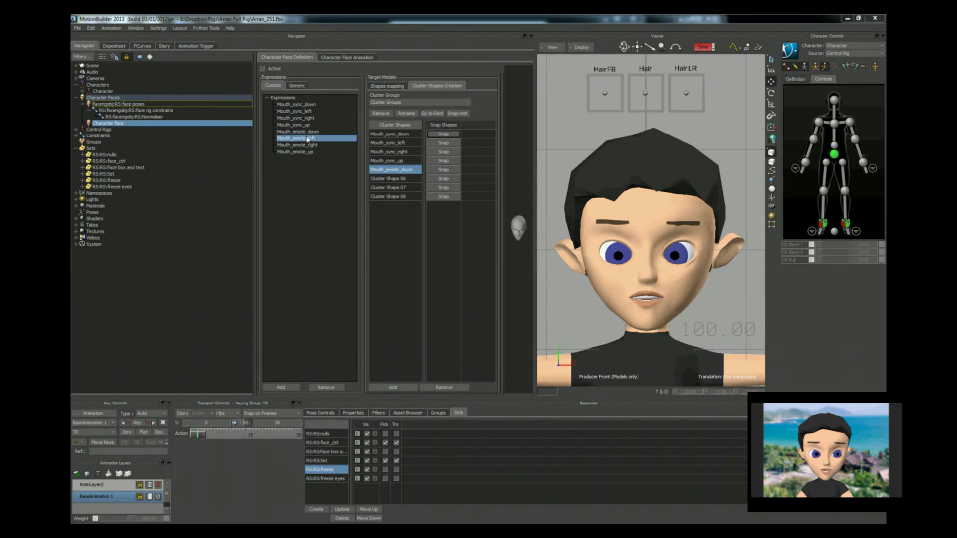
double_click(389, 180)
key("ctrl+v")
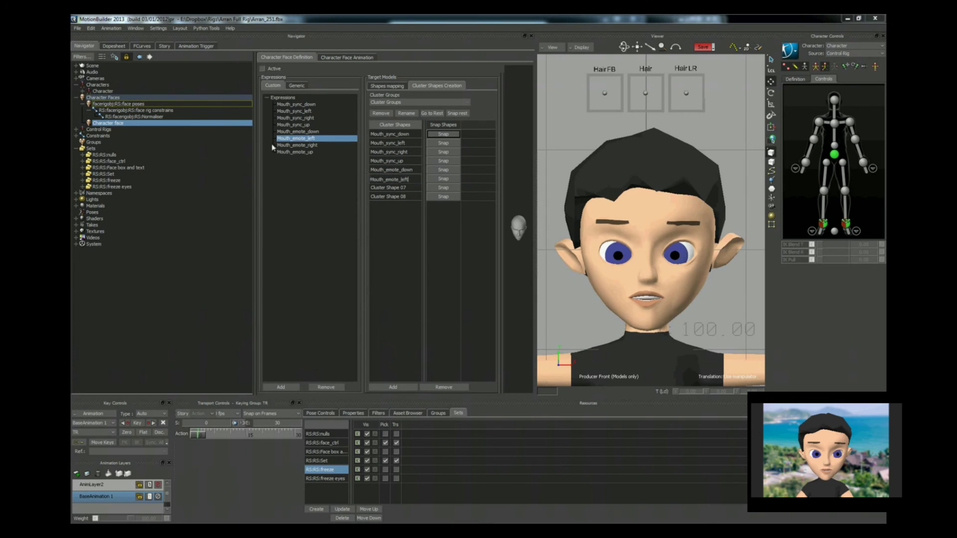
Name Cluster Shape 07 Mouth_emote_right and Cluster Shape 08 Mouth_emote_up
double_click(299, 145)
key("ctrl+c")
double_click(389, 188)
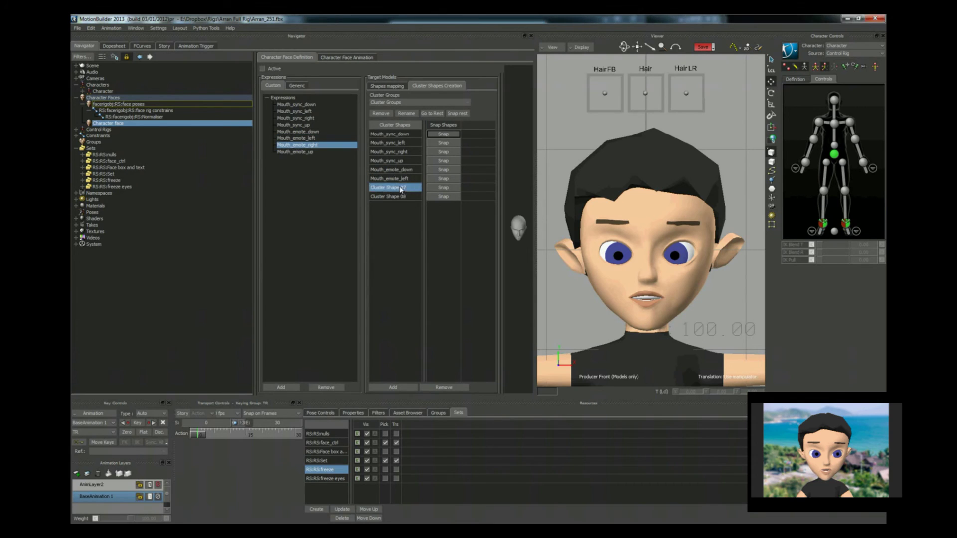
key("ctrl+v")
double_click(299, 152)
key("ctrl+c")
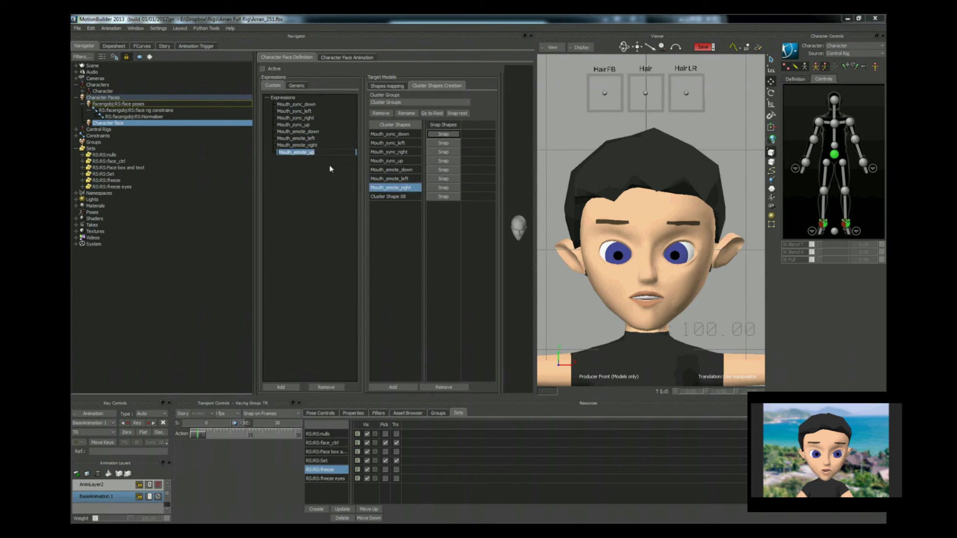
double_click(391, 197)
key("ctrl+v")
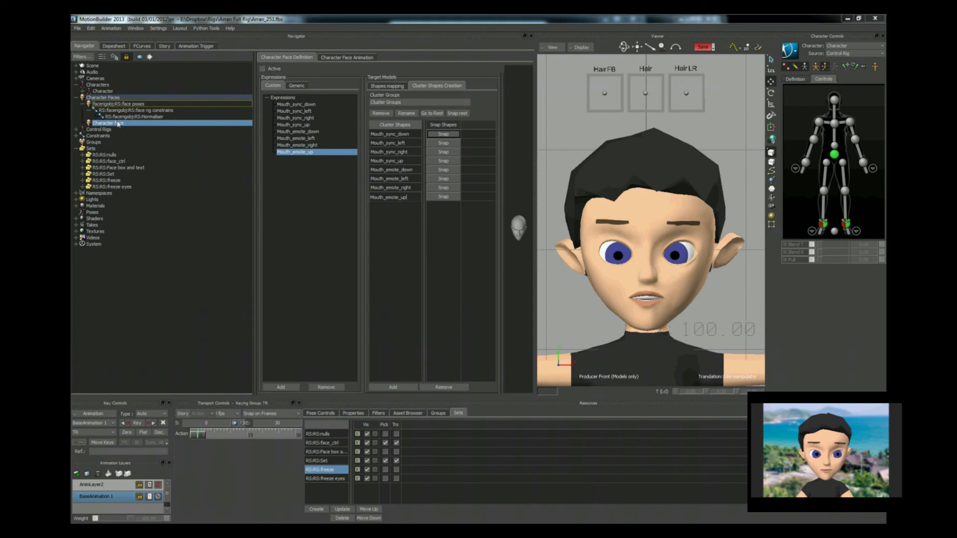
left_click(109, 105)
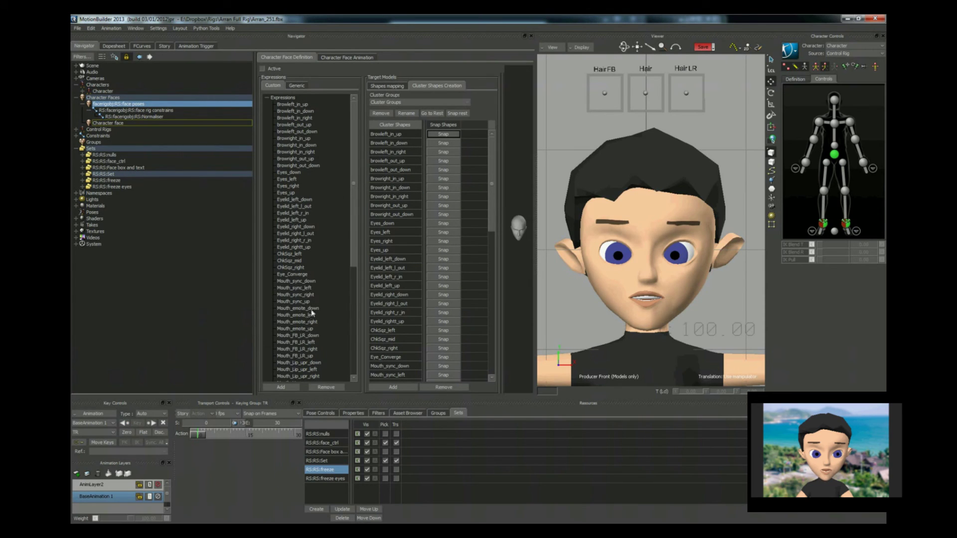
Snap the face poses' frown and sideways-left poses into the Mouth_emote_down and Mouth_emote_left cluster shapes
left_click(299, 308)
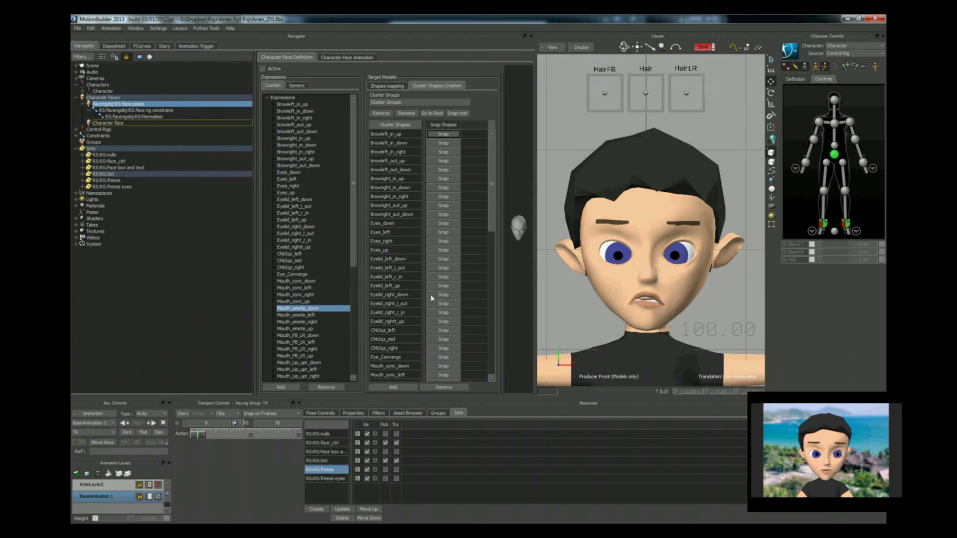
left_click(120, 124)
left_click(435, 170)
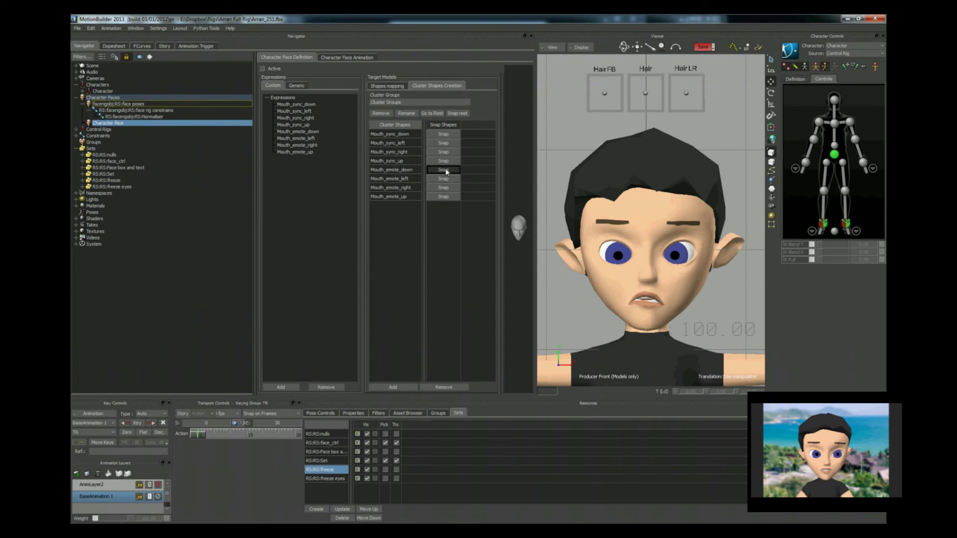
left_click(111, 104)
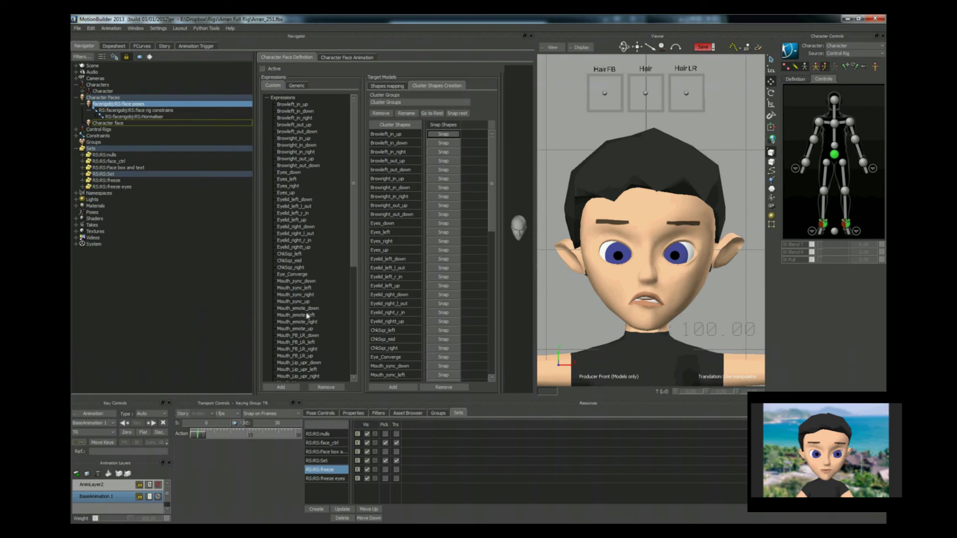
left_click(310, 315)
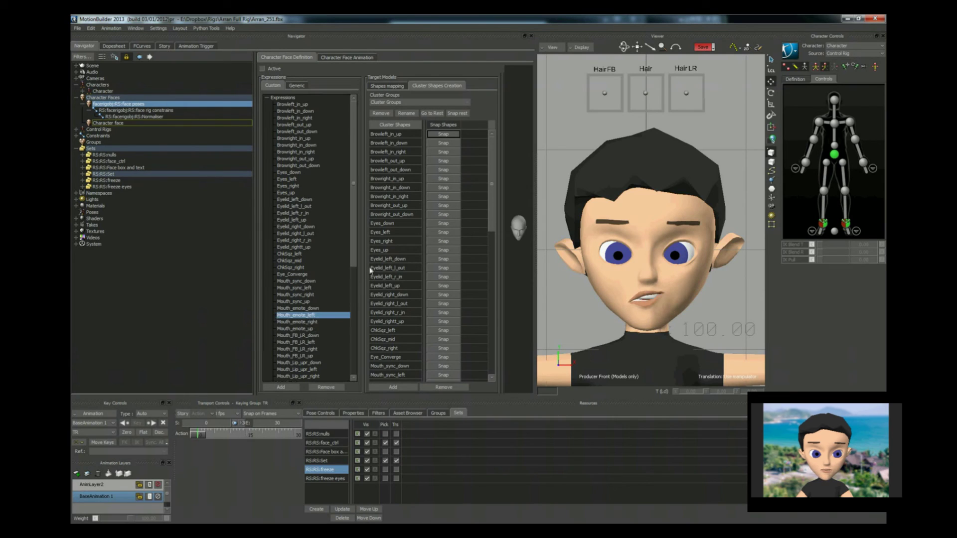
left_click(117, 123)
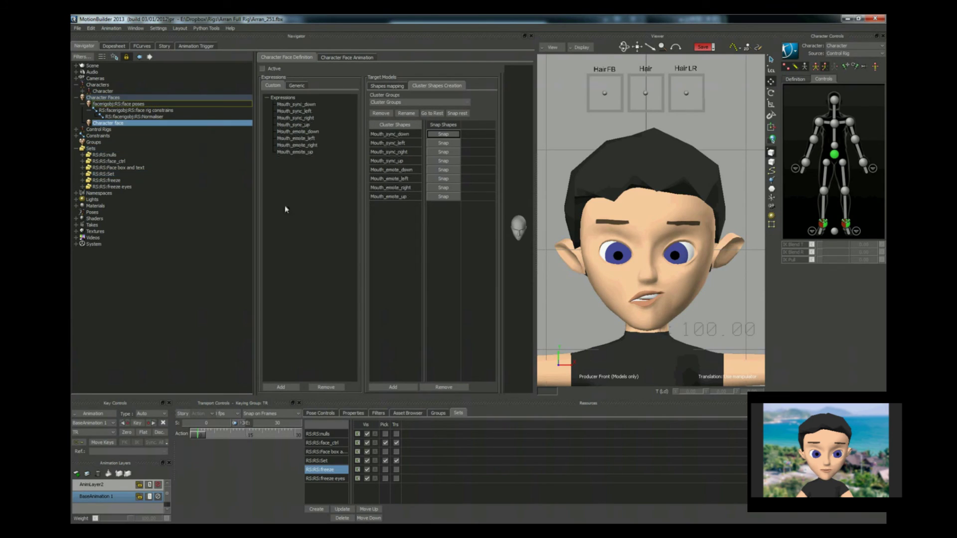
left_click(440, 180)
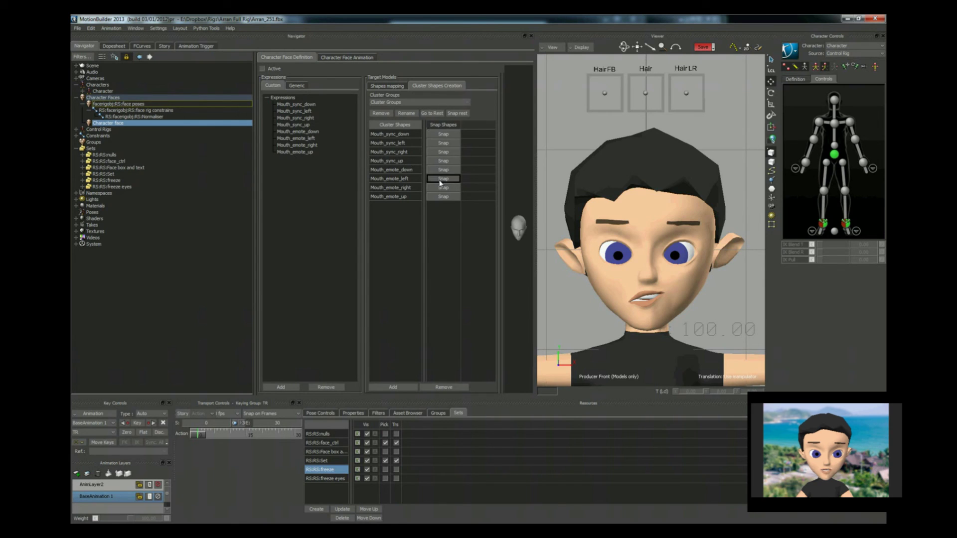
Snap the Mouth_emote_right and smiling Mouth_emote_up poses into their matching cluster shapes
left_click(114, 104)
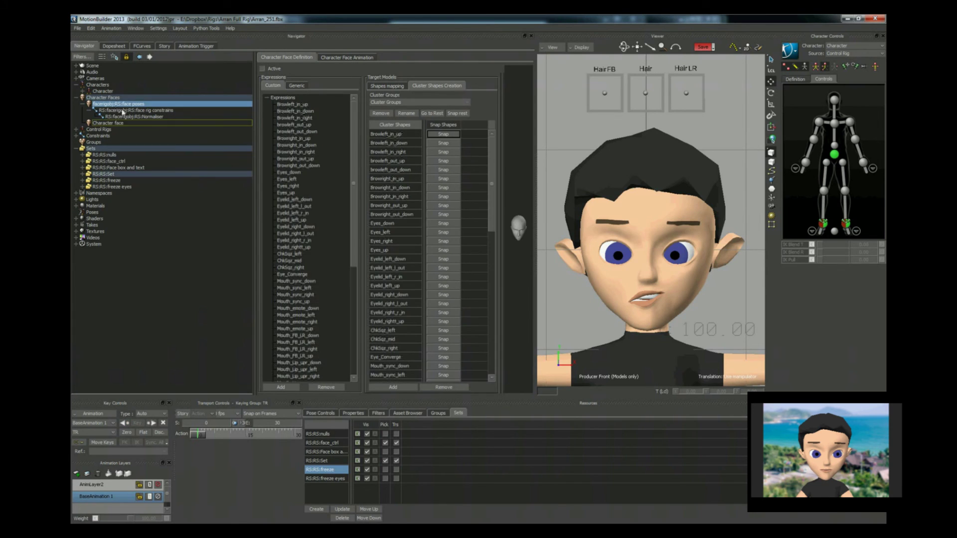
left_click(307, 322)
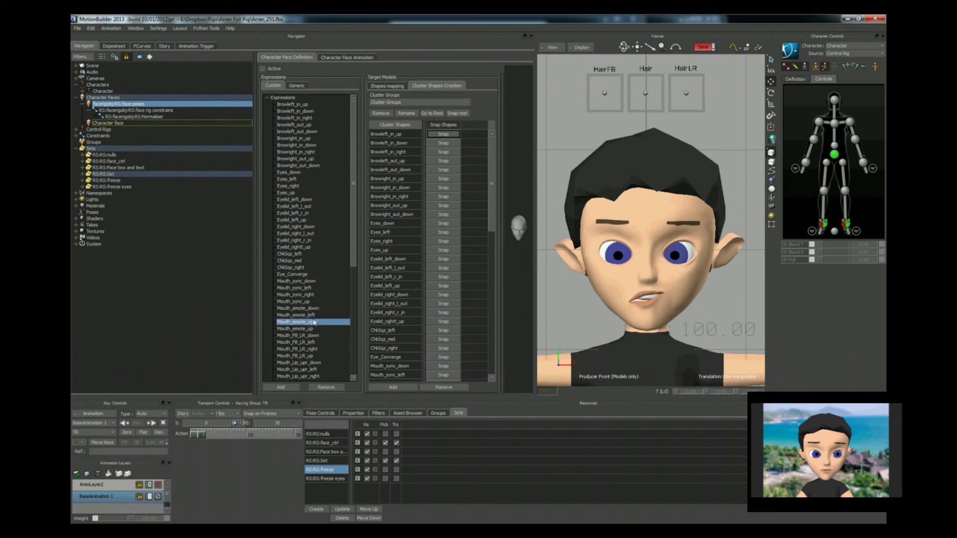
left_click(125, 117)
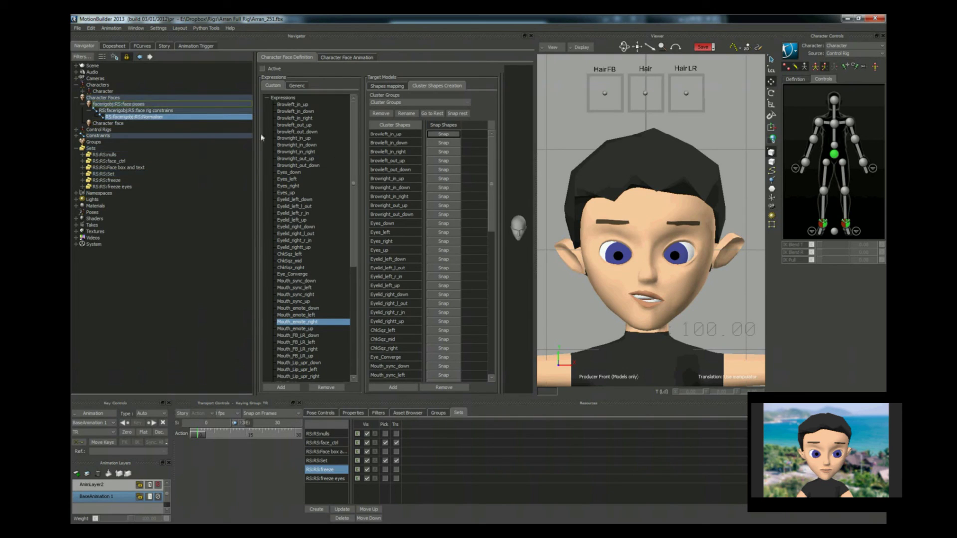
left_click(112, 124)
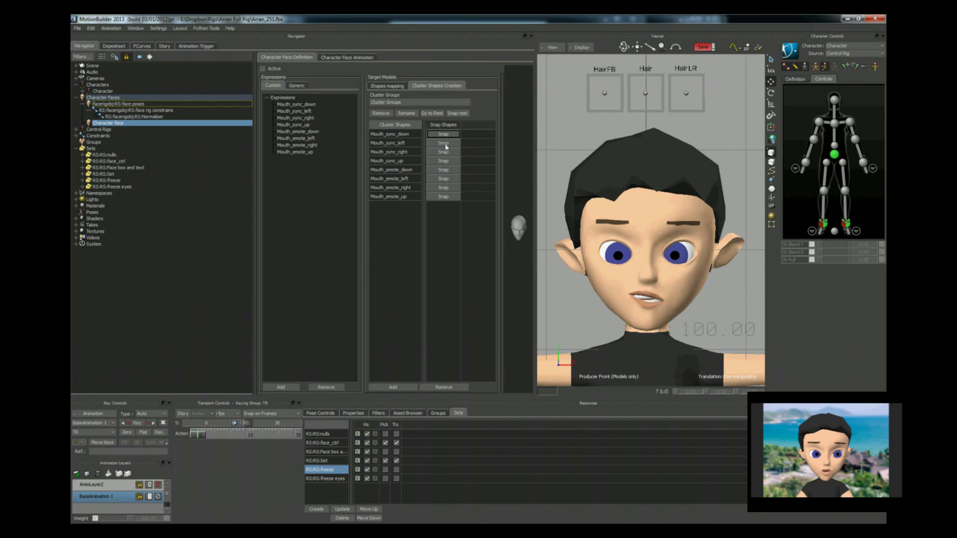
left_click(443, 188)
left_click(113, 105)
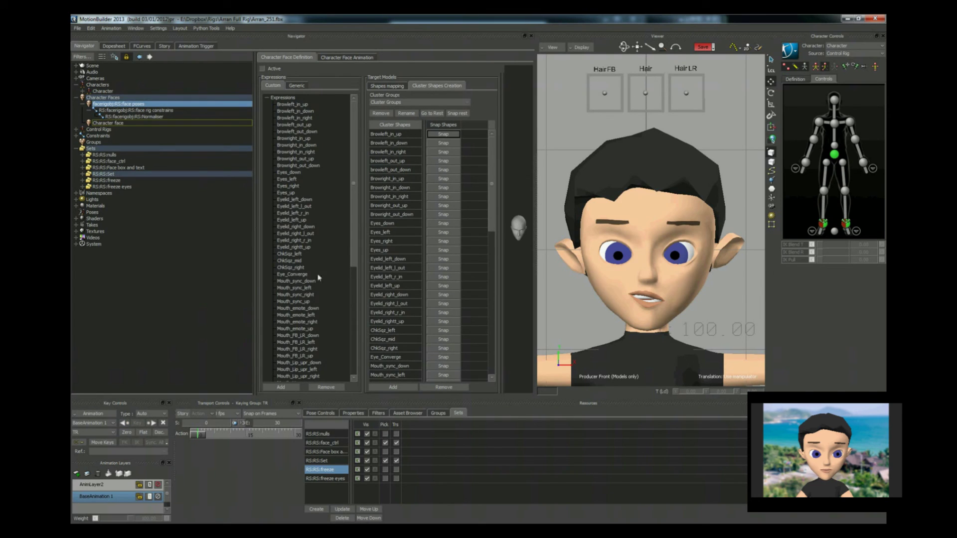
left_click(313, 330)
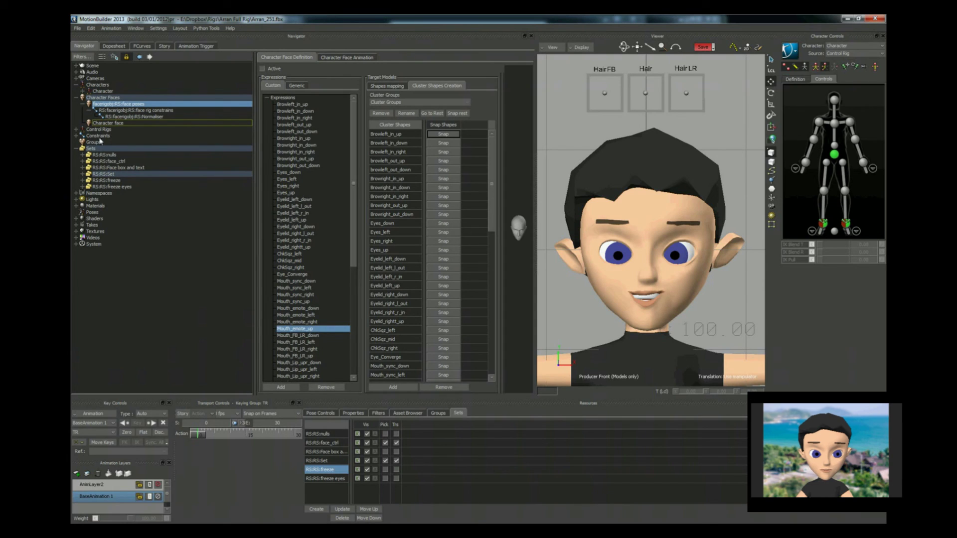
left_click(107, 124)
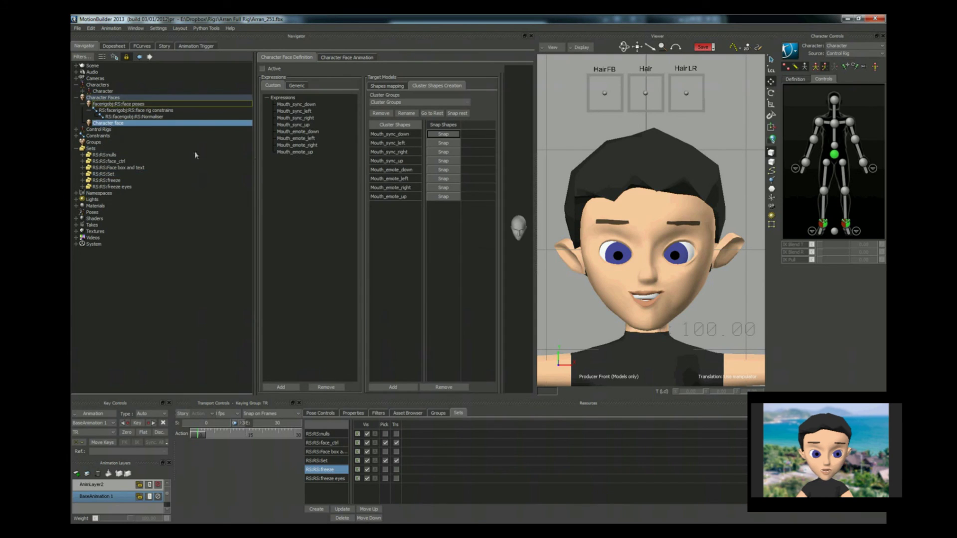
left_click(443, 198)
Review the four Mouth_emote cluster shapes: down, left, right and up
left_click(378, 188)
left_click(392, 179)
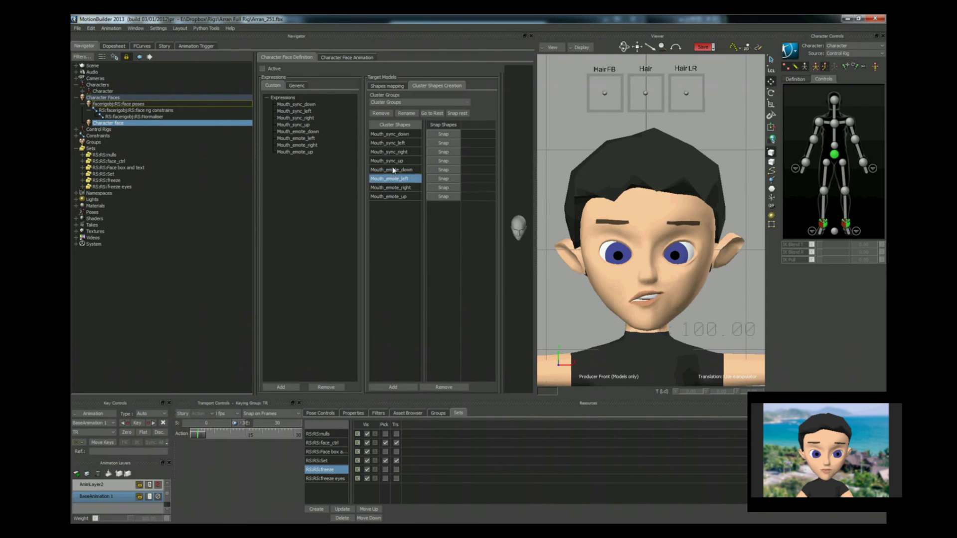
left_click(394, 170)
left_click(394, 178)
left_click(394, 187)
left_click(394, 197)
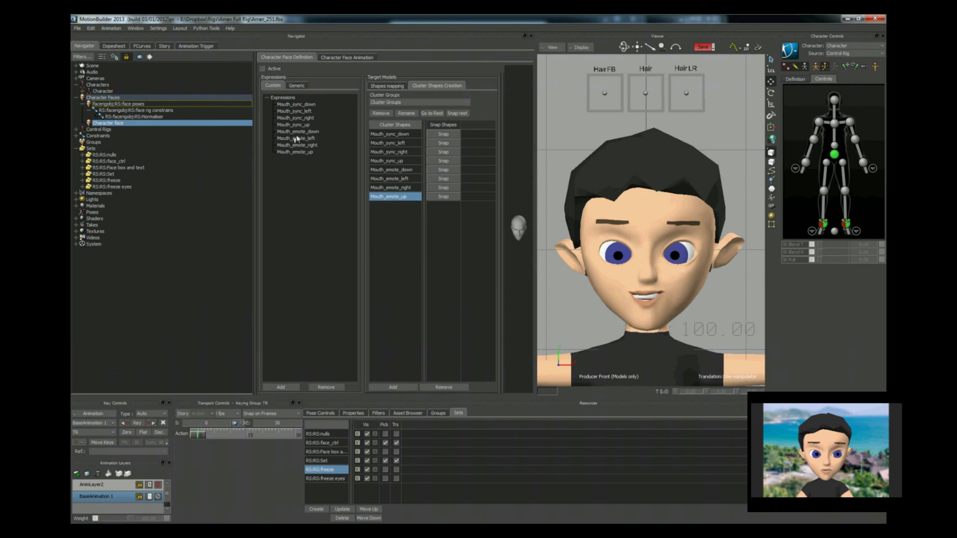
Show the mapping percentages and map Mouth_emote_down to its shape at 100%
left_click(392, 86)
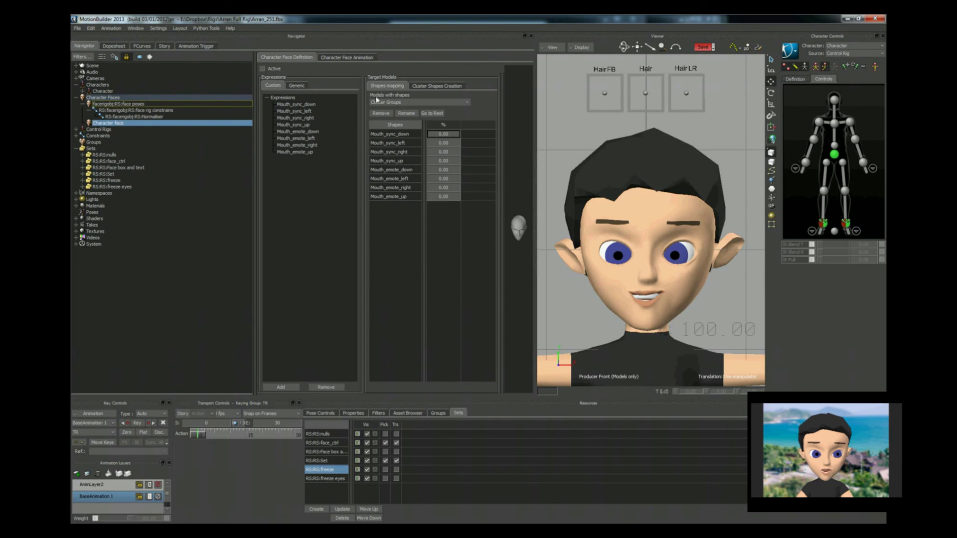
left_click(304, 132)
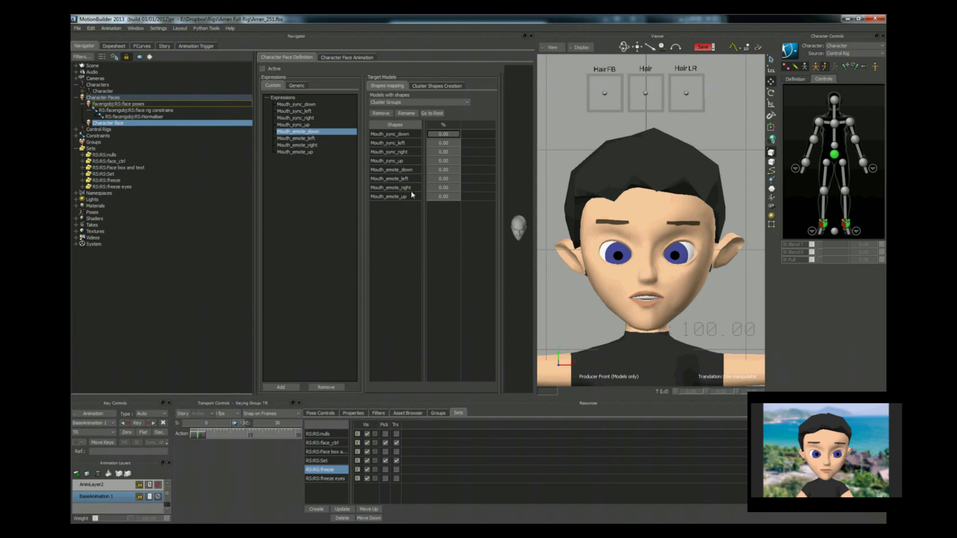
left_click(448, 170)
type("100")
key("Return")
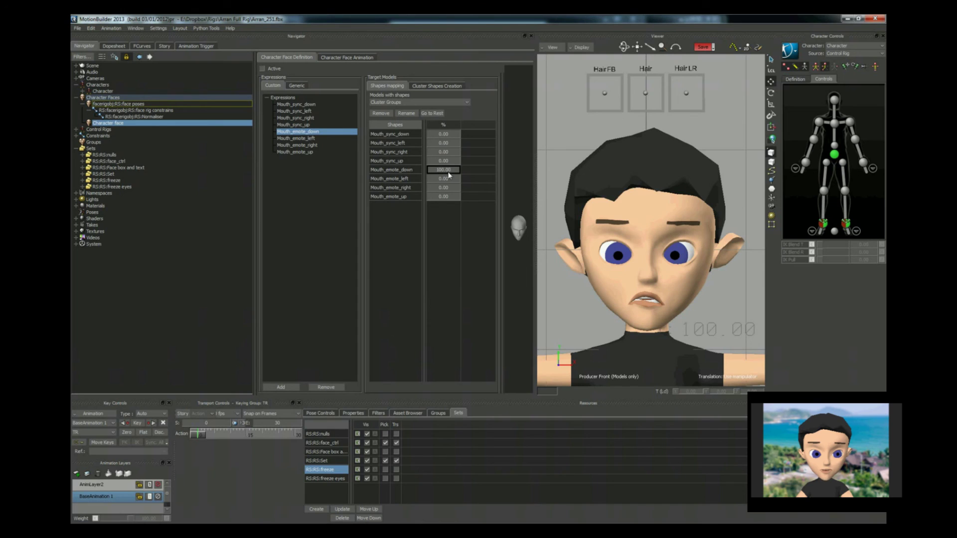
Enter 1 as the shape percentage for Mouth_emote_left and Mouth_emote_right
left_click(304, 139)
left_click(447, 180)
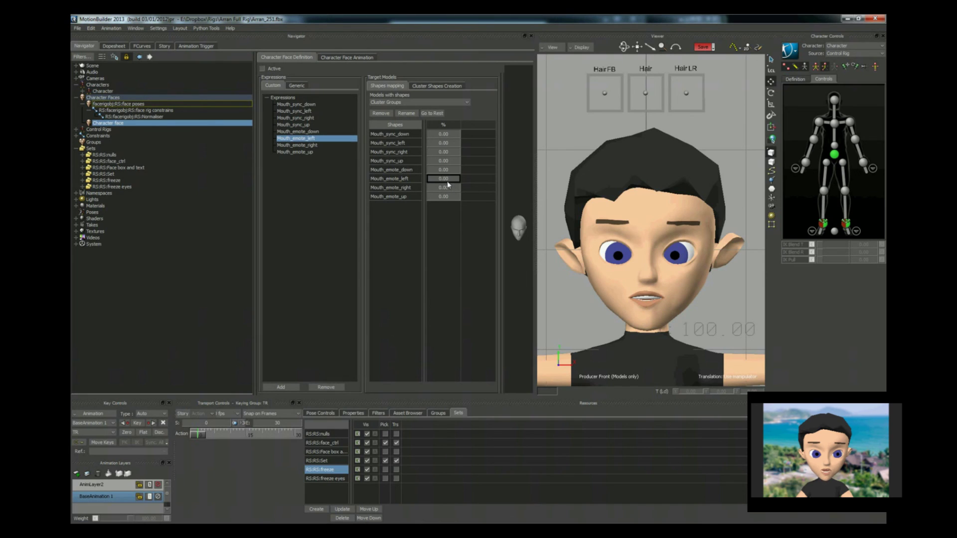
type("10")
left_click(306, 145)
left_click(452, 188)
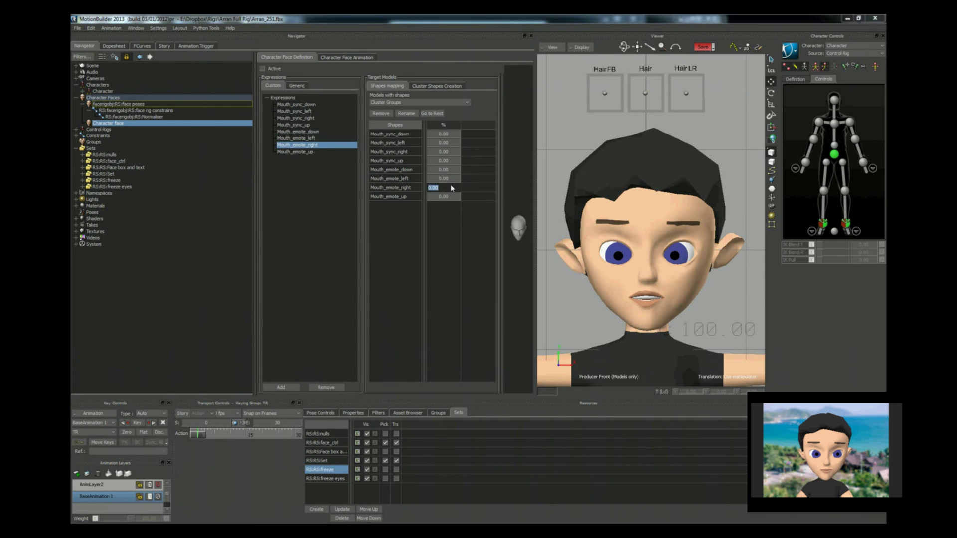
type("10")
Set Mouth_emote_up's shape percentage to 100 so the character smiles
left_click(313, 153)
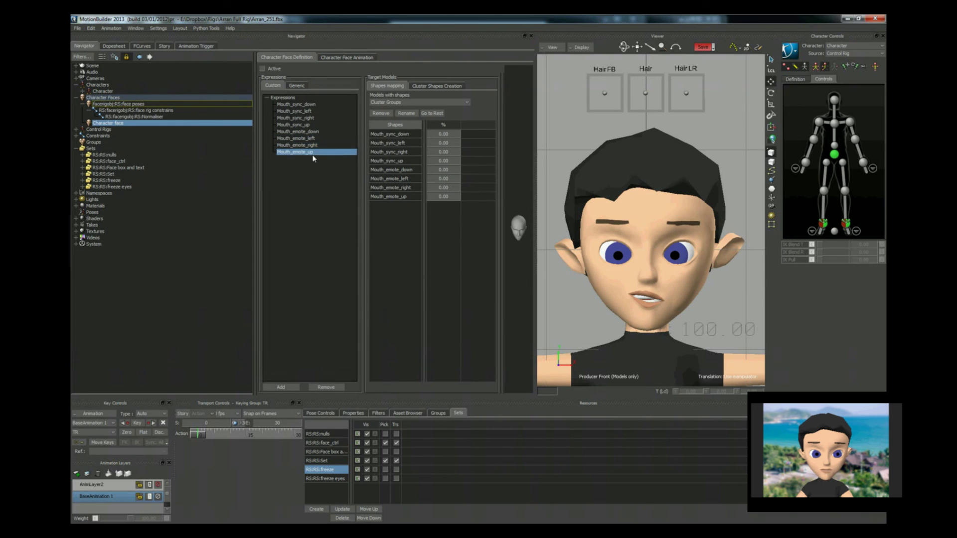
left_click(452, 198)
type("10")
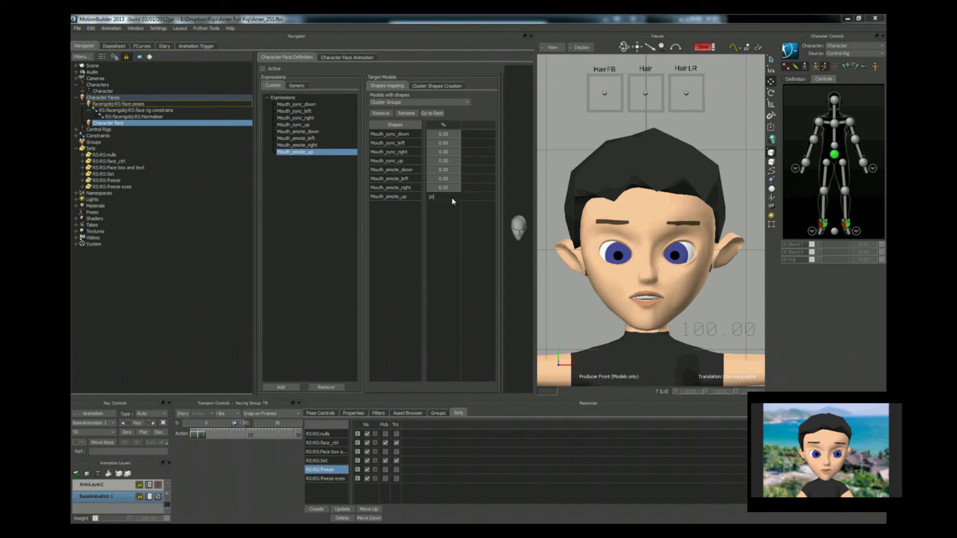
type("0")
key("Return")
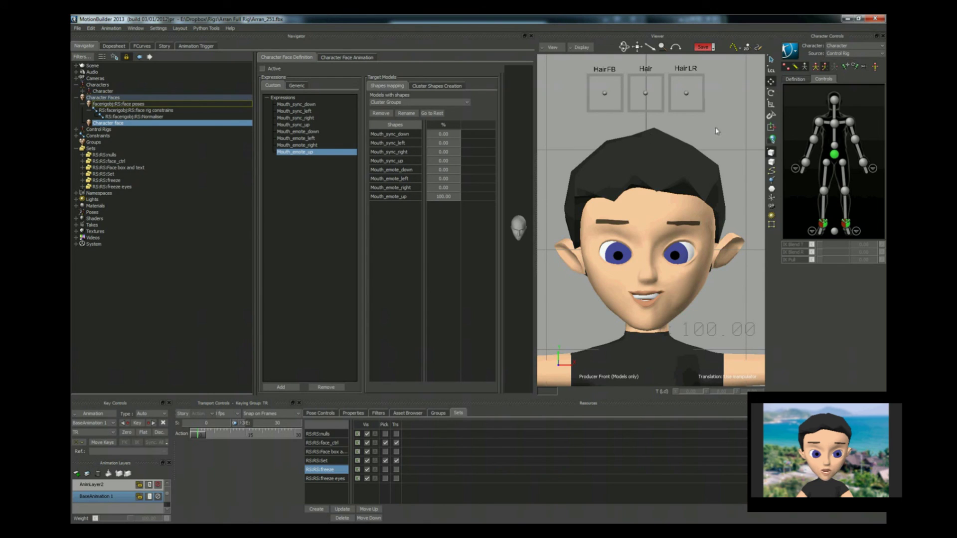
left_click_drag(711, 129, 461, 164, "ctrl")
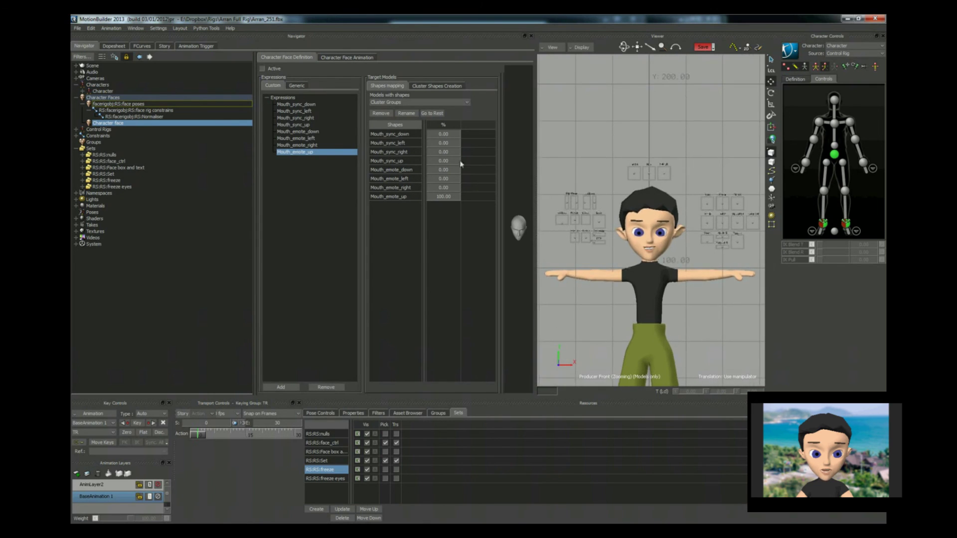
Open the facerigobj:RS:face poses setup from the Navigator and scroll its expression list
left_click(124, 112)
left_click(120, 103)
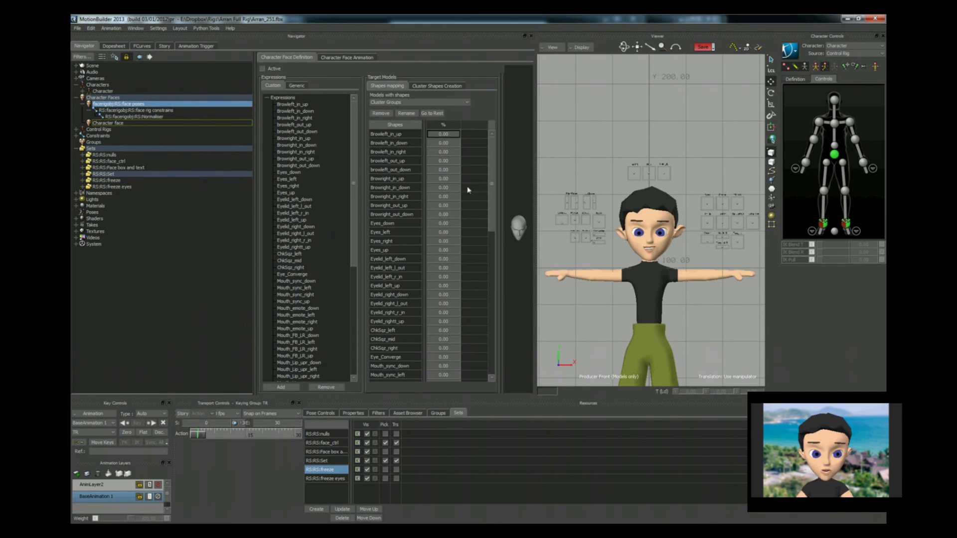
scroll(492, 196, "down", 5)
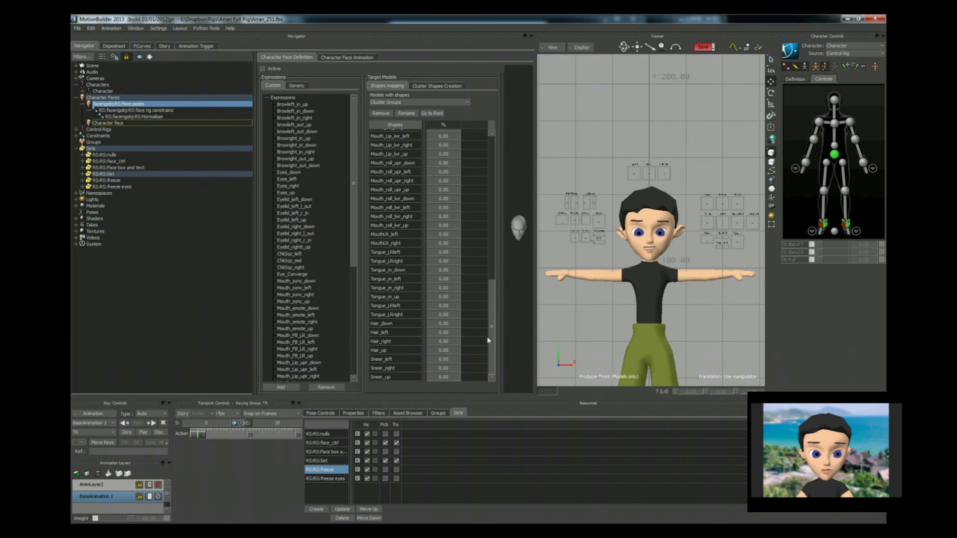
scroll(505, 215, "up", 5)
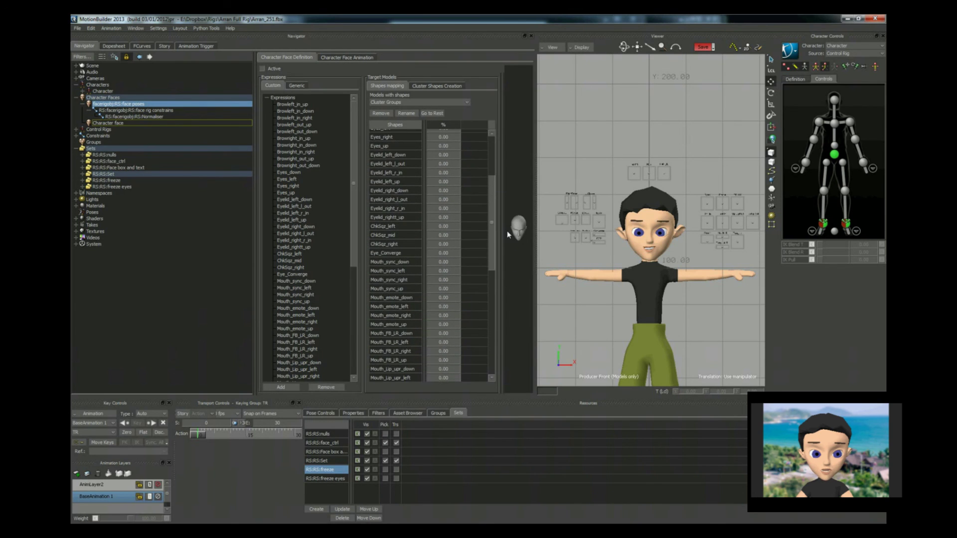
scroll(507, 239, "down", 5)
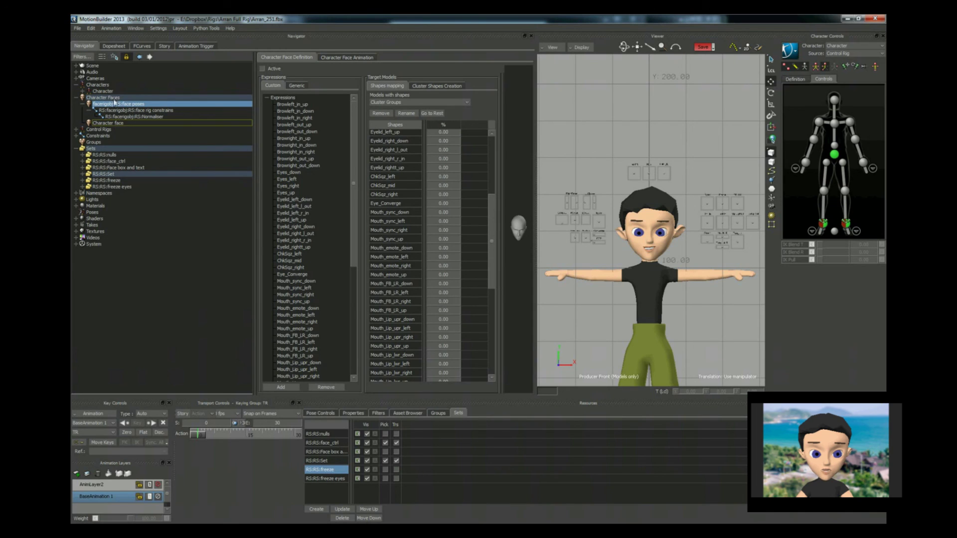
Preview brow, cheek, eyelid and Mouth_sync/Mouth_emote expressions on the face
double_click(130, 106)
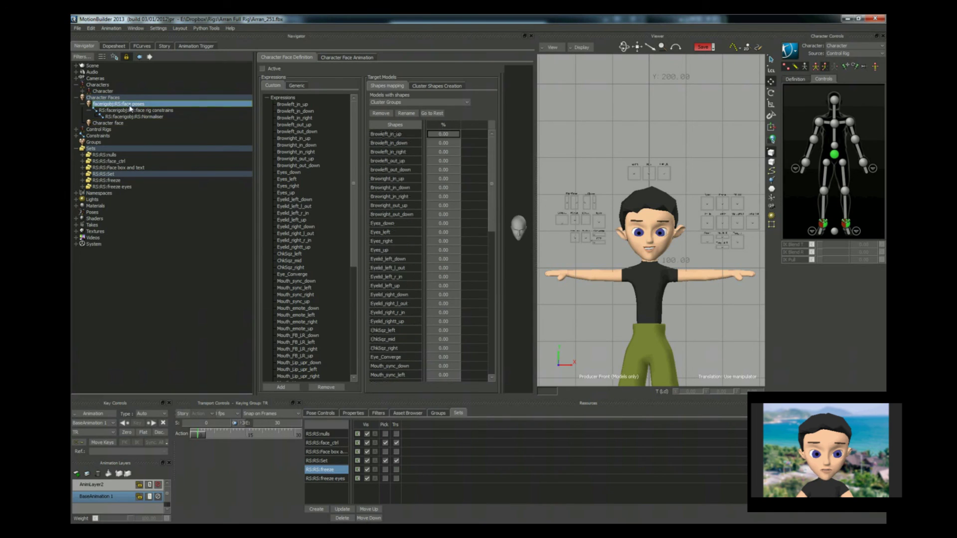
left_click_drag(301, 105, 308, 222)
left_click(289, 253)
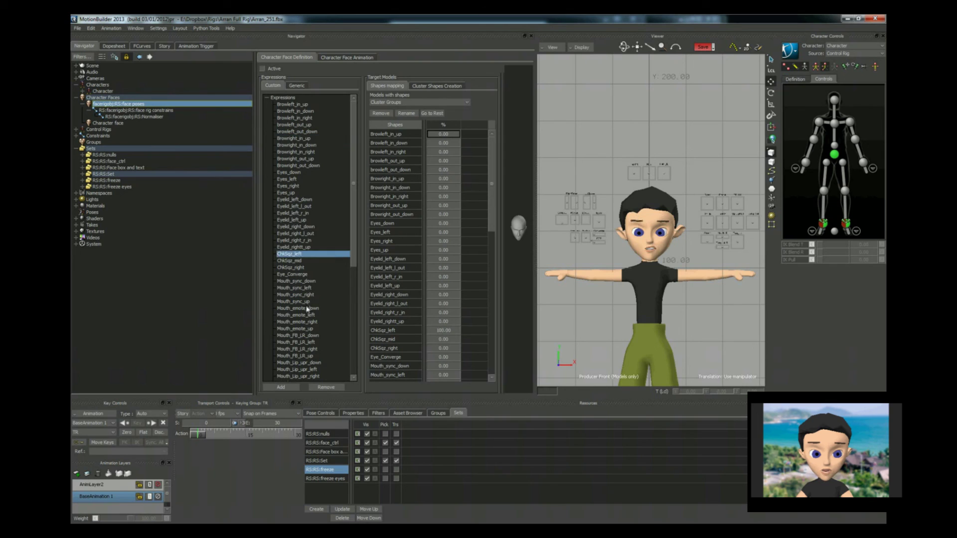
left_click(297, 308)
left_click(296, 226)
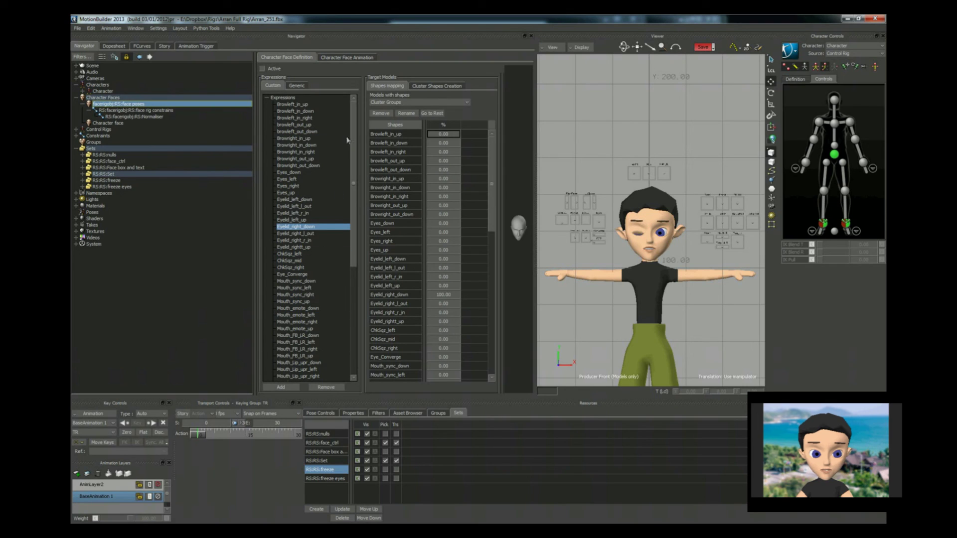
left_click(383, 224)
left_click(295, 247)
left_click(296, 288)
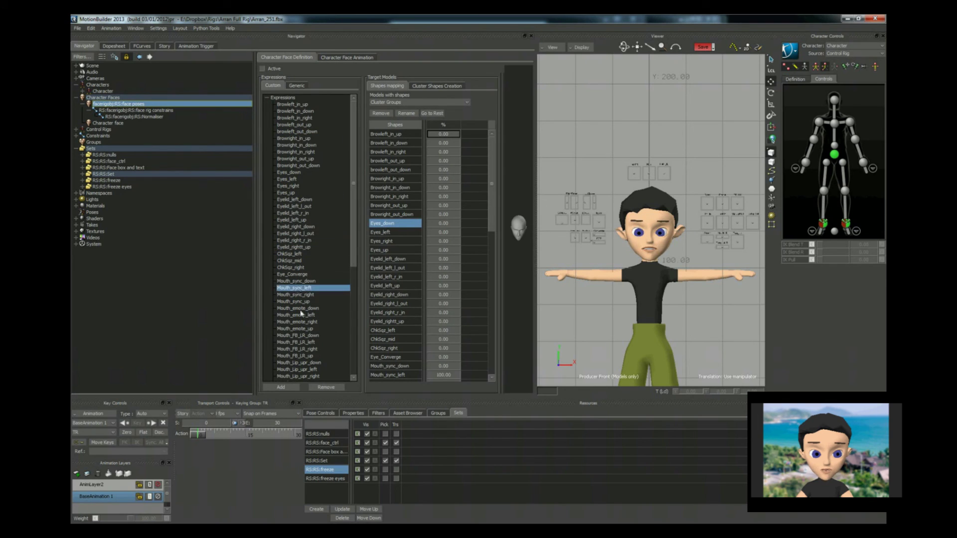
left_click(301, 309)
left_click(303, 302)
left_click(306, 295)
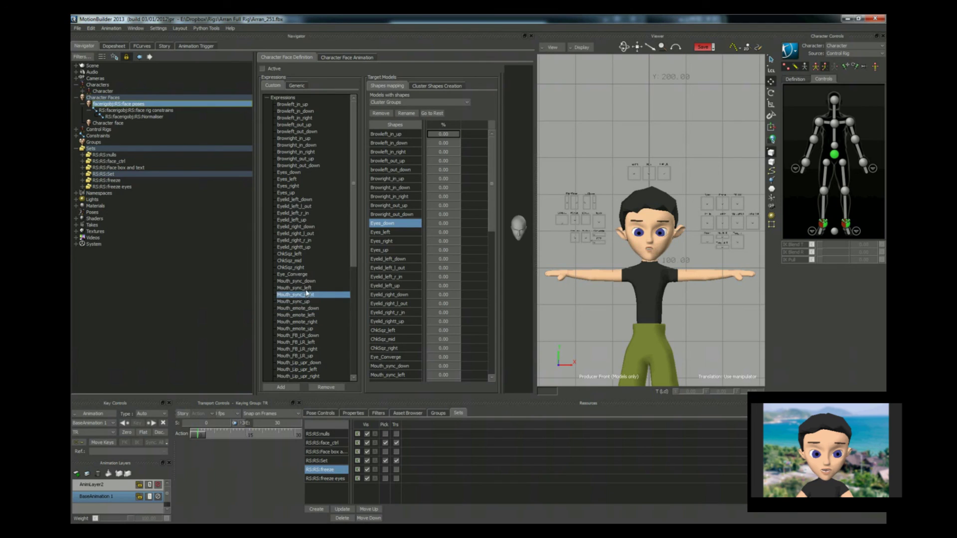
left_click(304, 288)
Select and clear face controls beside the character, then move to cluster shape creation
left_click(560, 244)
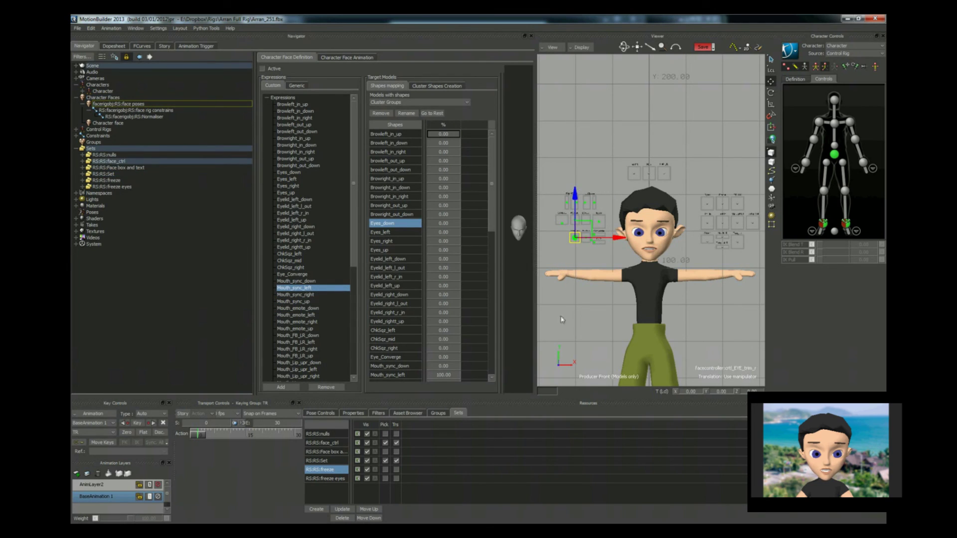
left_click(568, 339)
left_click_drag(701, 182, 778, 251)
left_click(696, 349)
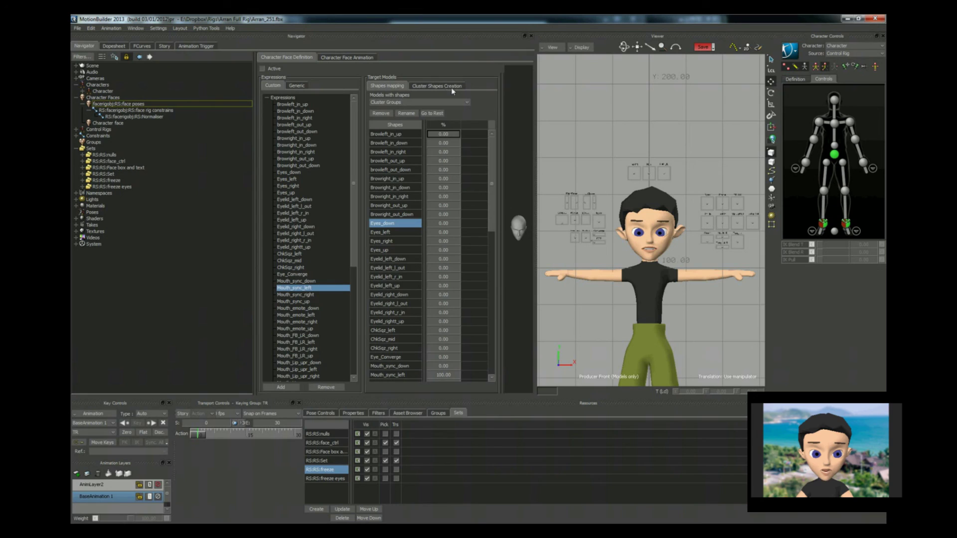
left_click(436, 87)
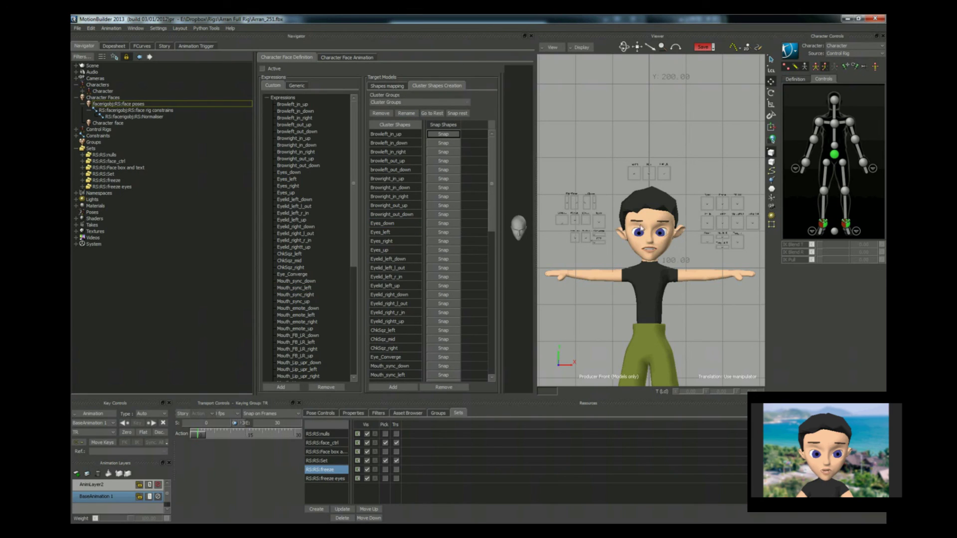
Browse the Eyes and Eyelid shape rows, then select the Character face setup
left_click(392, 246)
left_click(390, 261)
left_click(394, 277)
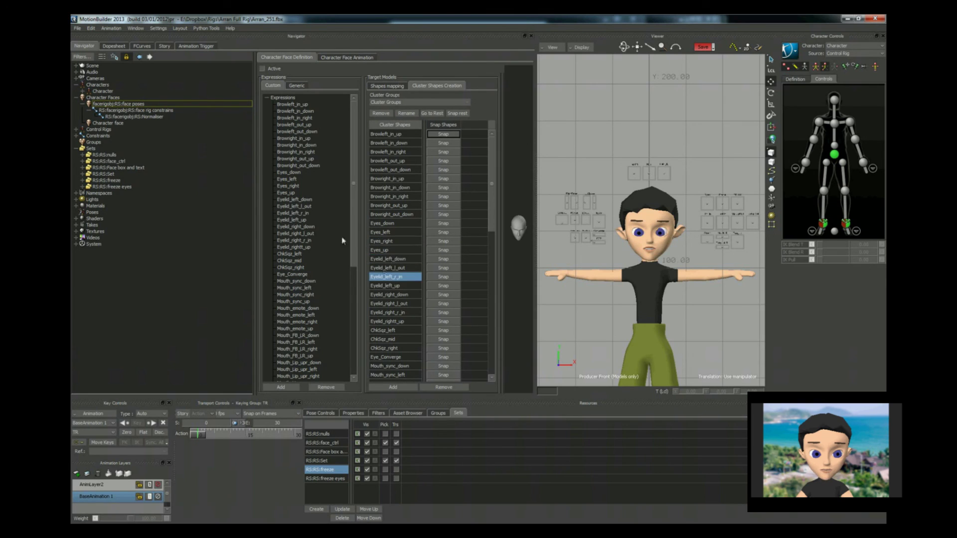
left_click(118, 117)
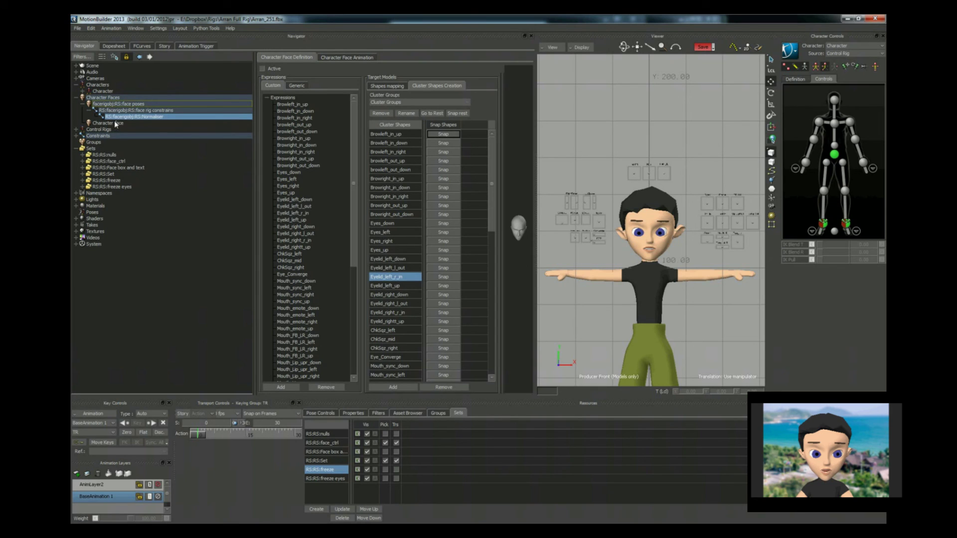
left_click(115, 123)
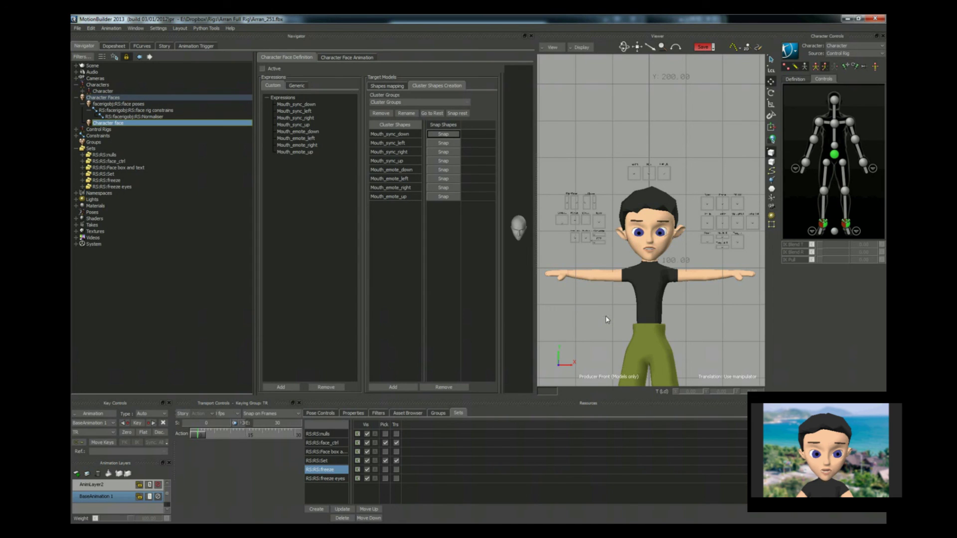
Frame the viewer on the face controls and select the Sync control
left_click_drag(687, 233, 666, 242, "shift")
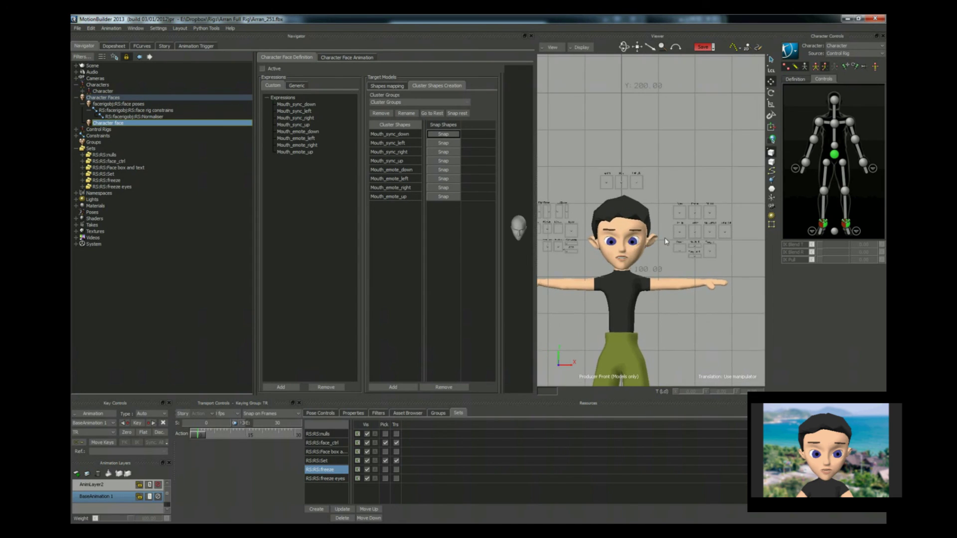
scroll(666, 242, "up", 6)
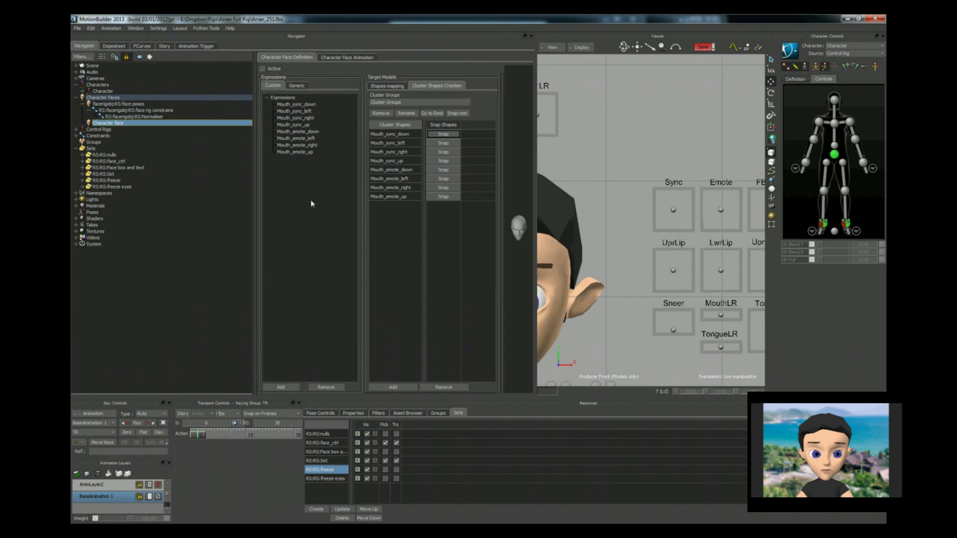
left_click(673, 210)
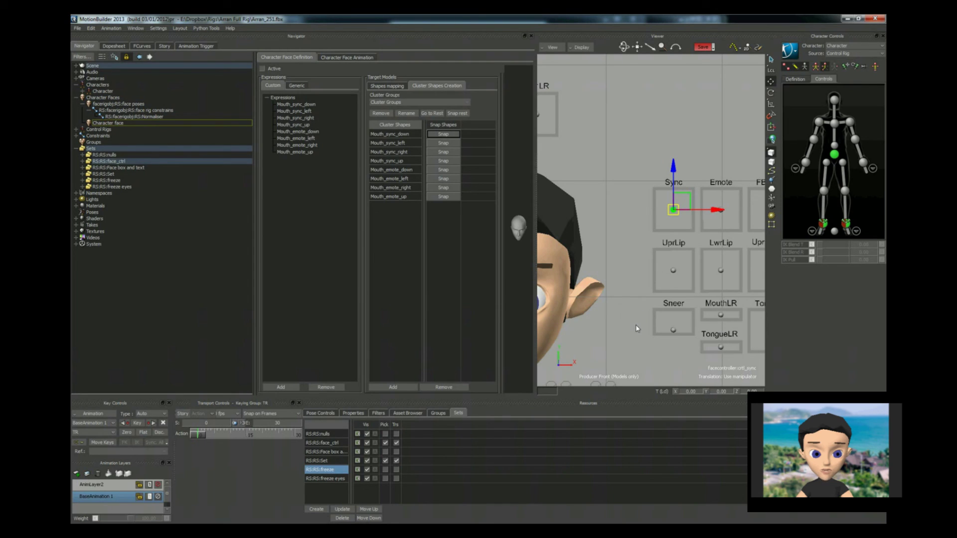
scroll(641, 331, "down", 5)
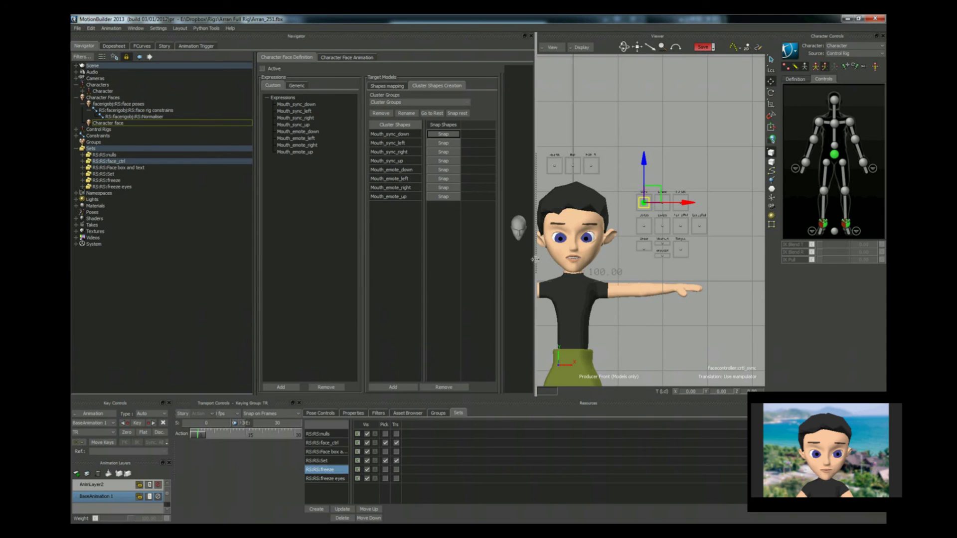
scroll(678, 320, "down", 2)
middle_click_drag(650, 298, 648, 327)
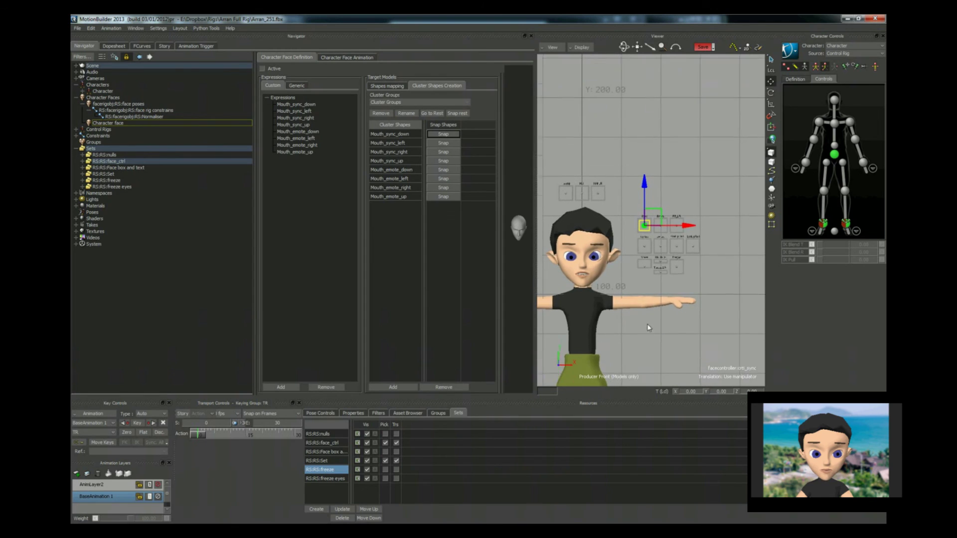
scroll(648, 328, "up", 5)
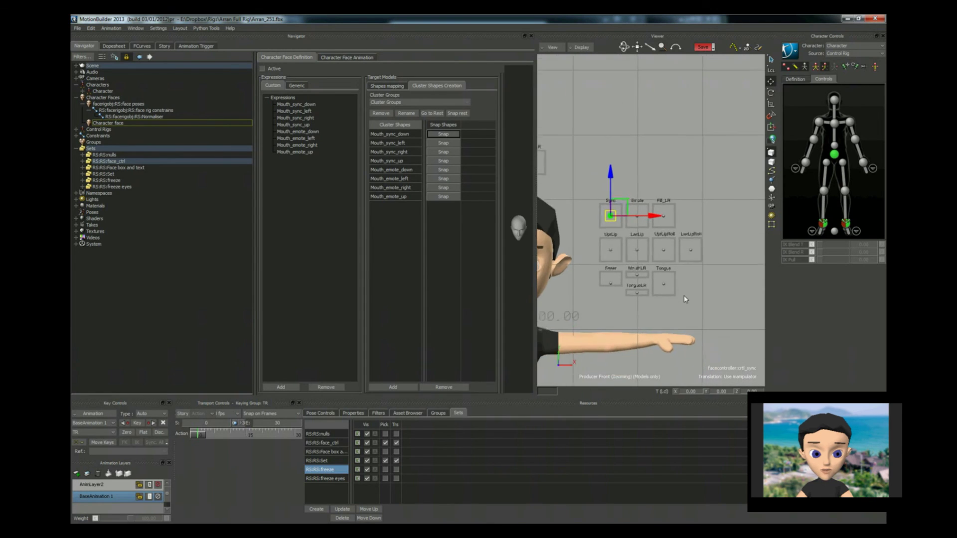
left_click_drag(685, 299, 680, 303, "ctrl")
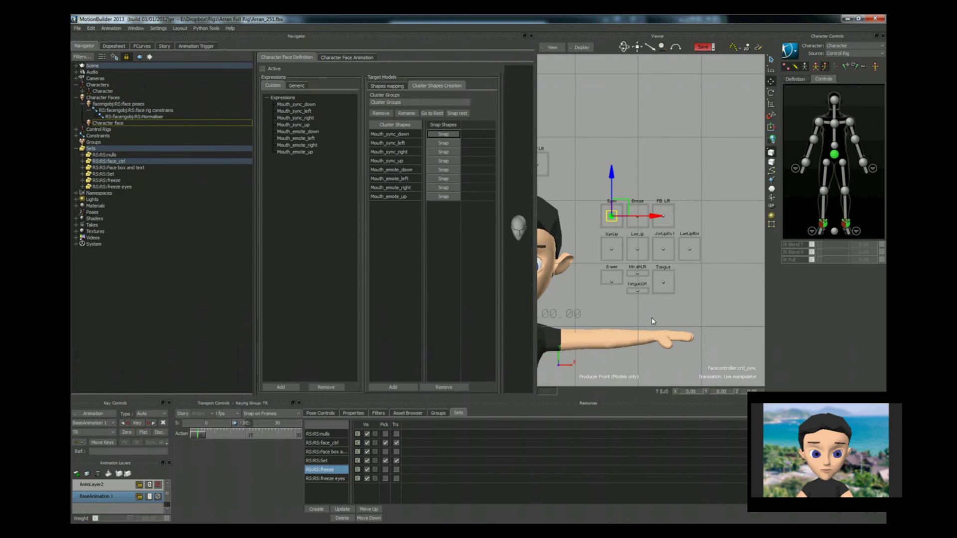